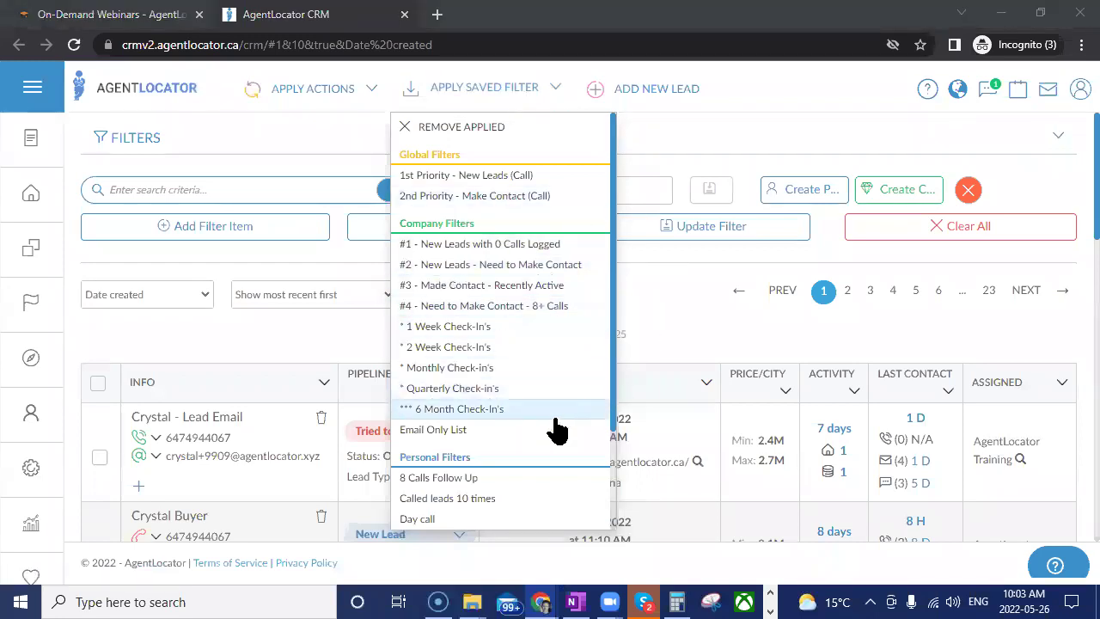
# - Apply the saved filter "#3 - Made Contact - Recently Active" and view the tags available for the listed lead
pyautogui.click(498, 286)
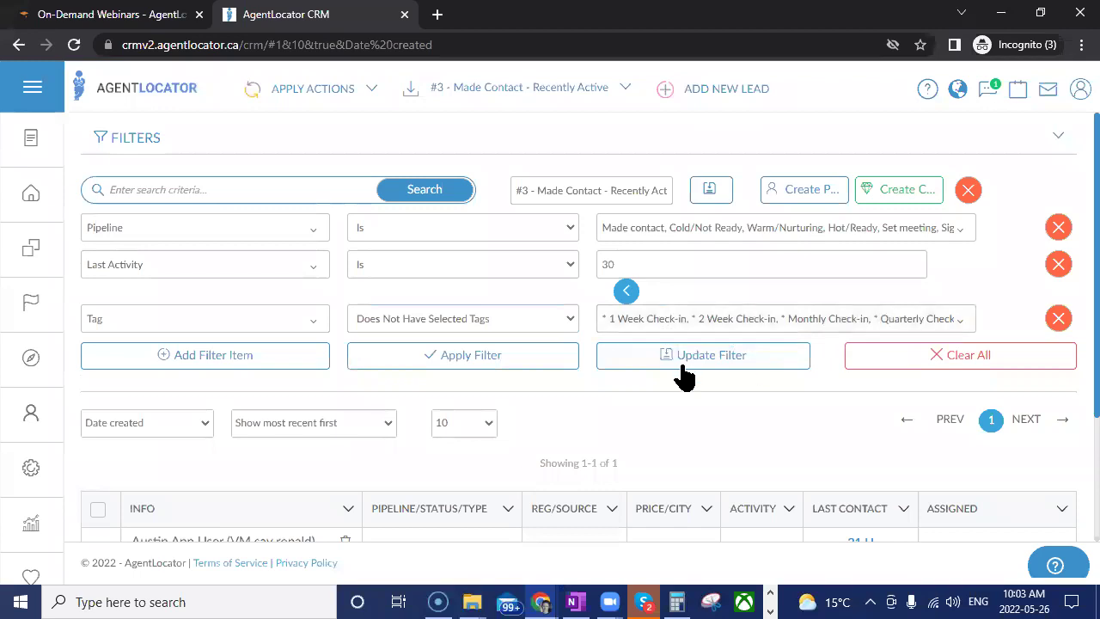
pyautogui.scroll(-3, 568, 420)
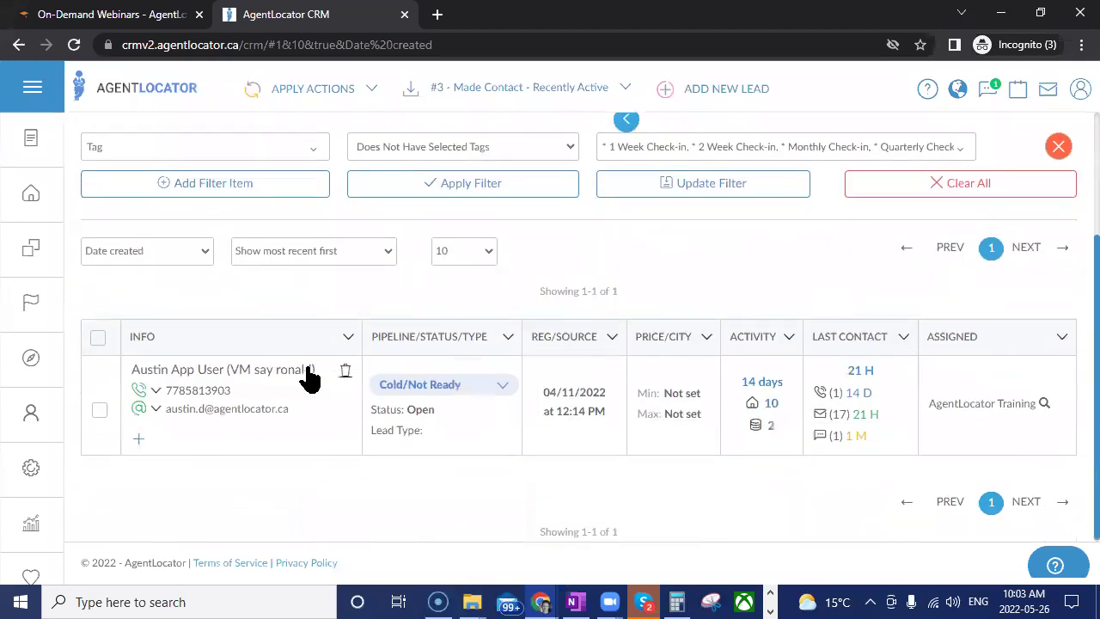
pyautogui.click(138, 439)
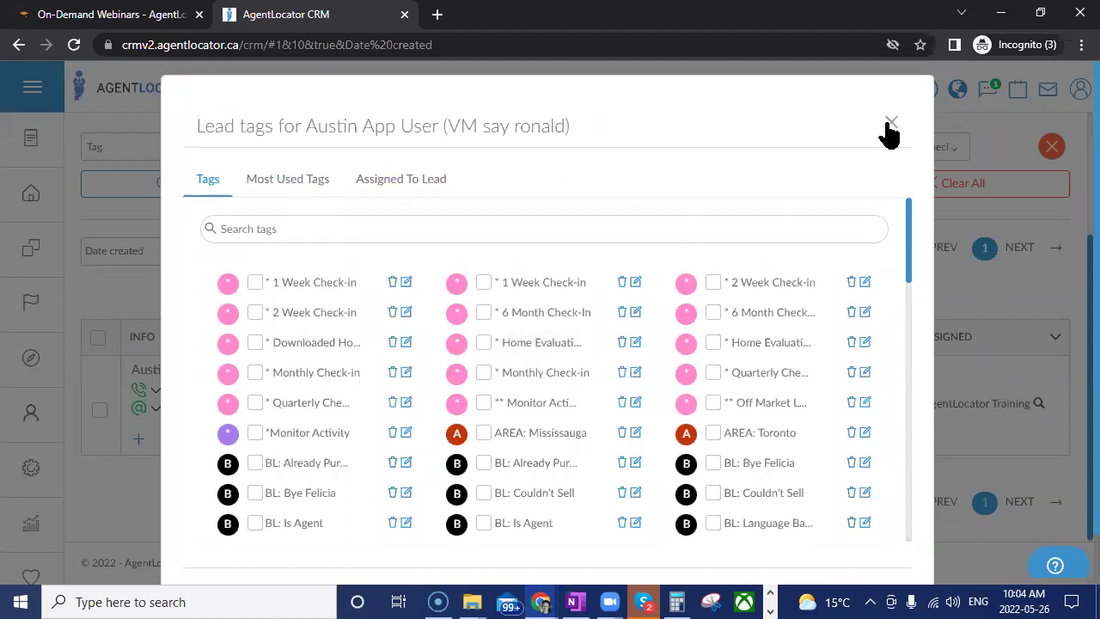
pyautogui.press('Escape')
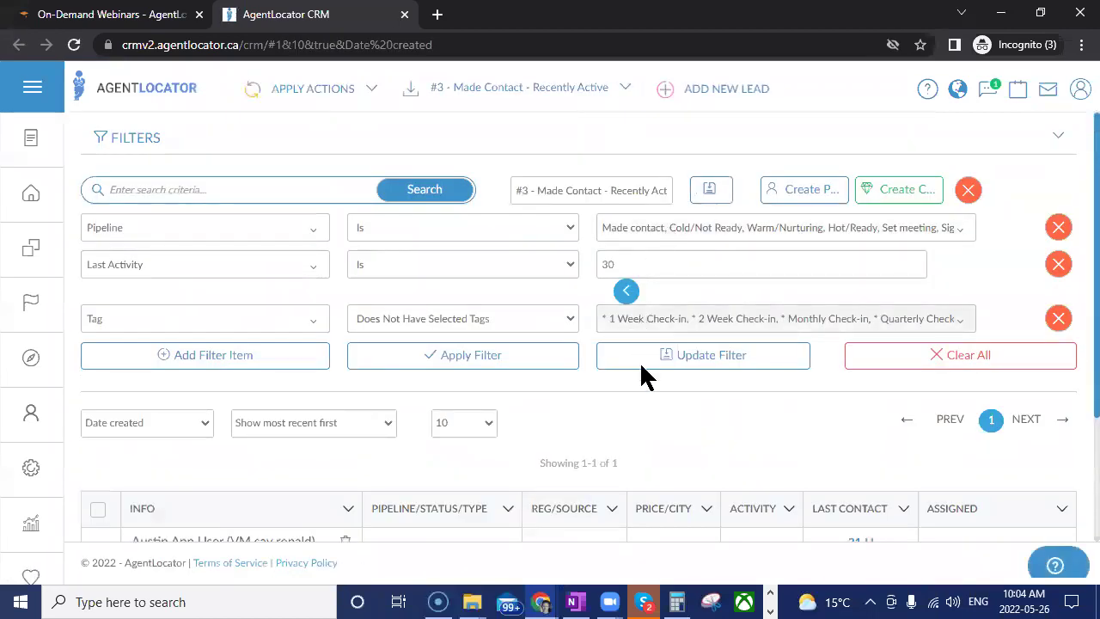
pyautogui.scroll(-1, 636, 370)
pyautogui.scroll(-2, 637, 374)
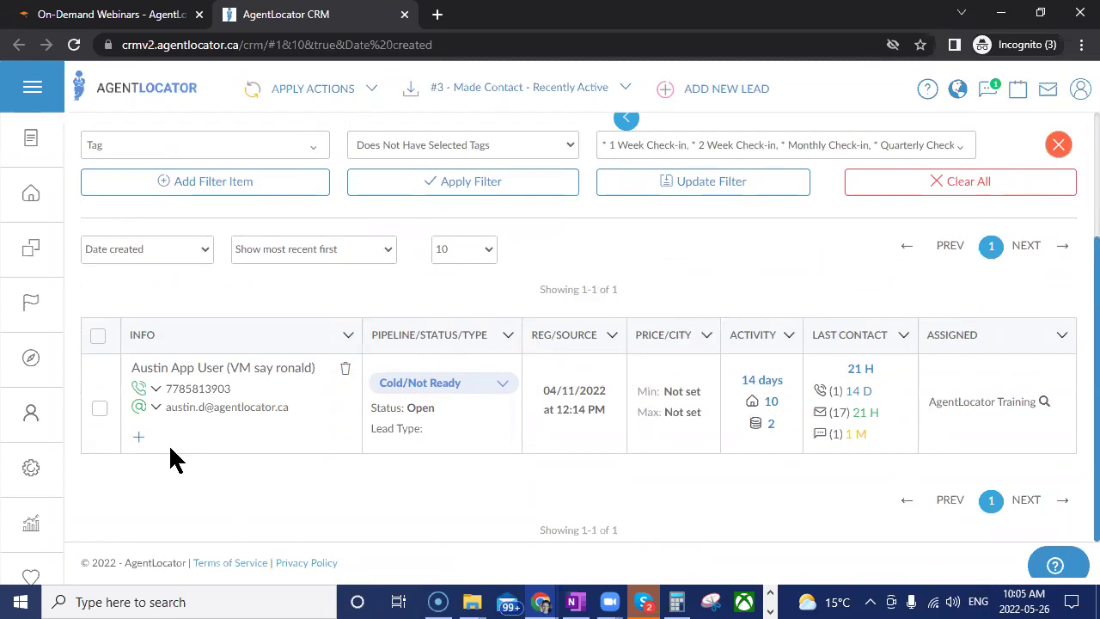
# - Apply the saved company filter "* 1 Week Check-In's" and review its criteria and matching leads
pyautogui.click(534, 93)
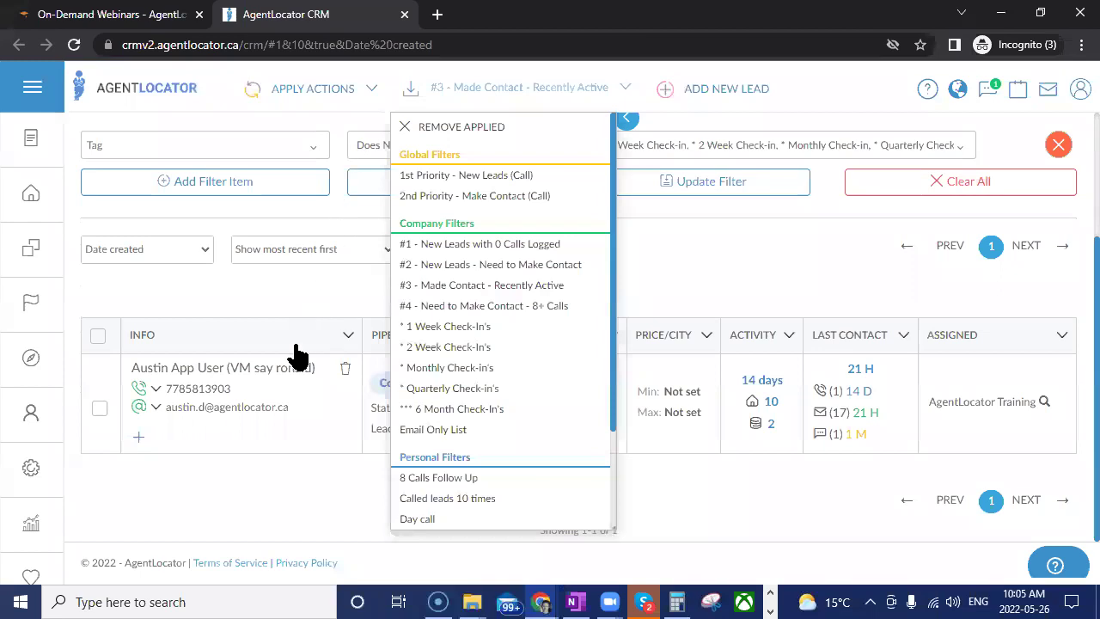
pyautogui.click(435, 327)
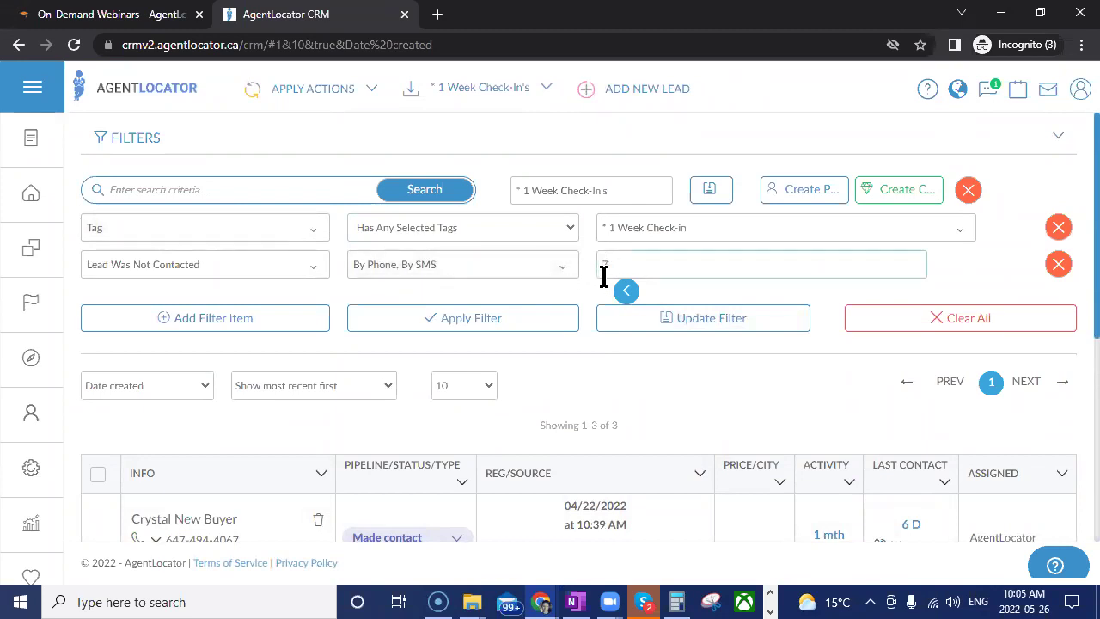
pyautogui.scroll(-2, 588, 378)
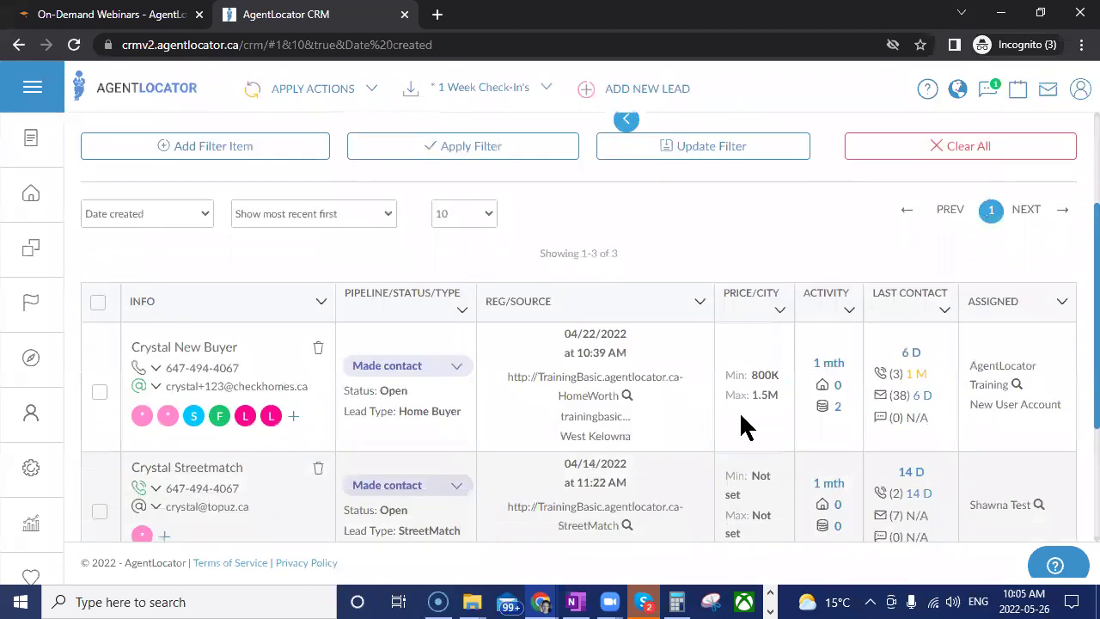
pyautogui.scroll(-3, 683, 367)
pyautogui.scroll(2, 676, 386)
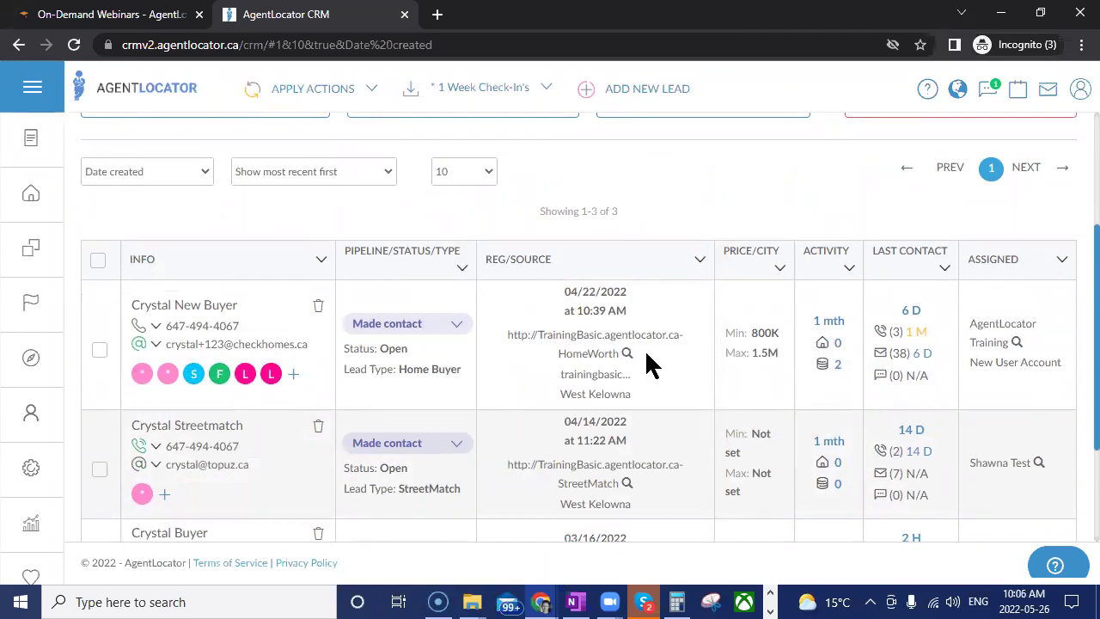
pyautogui.scroll(2, 651, 364)
pyautogui.scroll(-1, 602, 443)
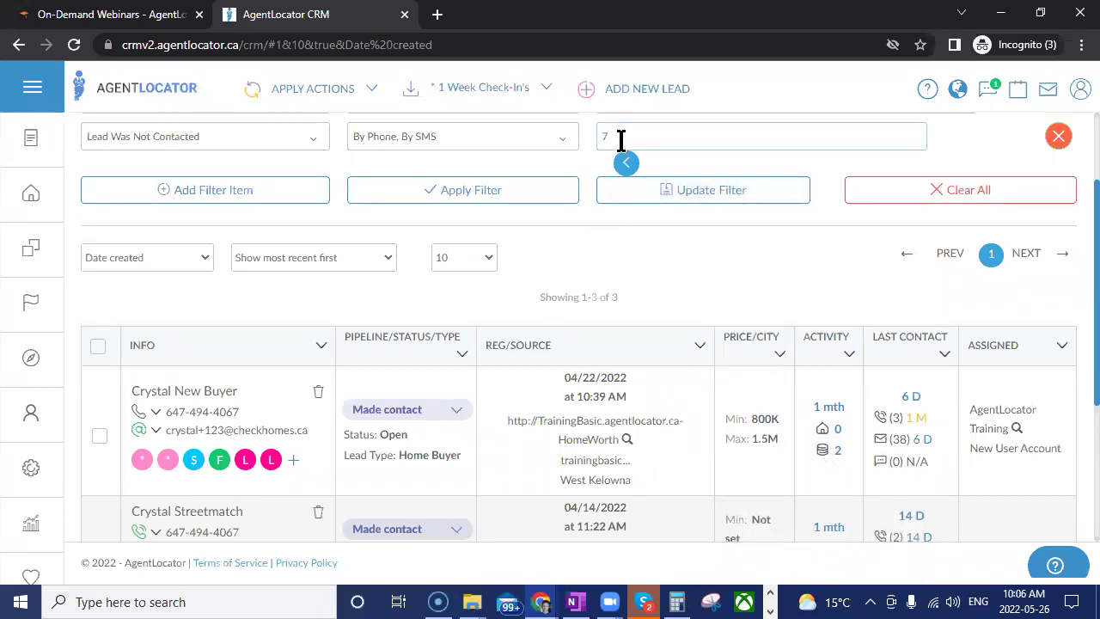
pyautogui.scroll(2, 493, 297)
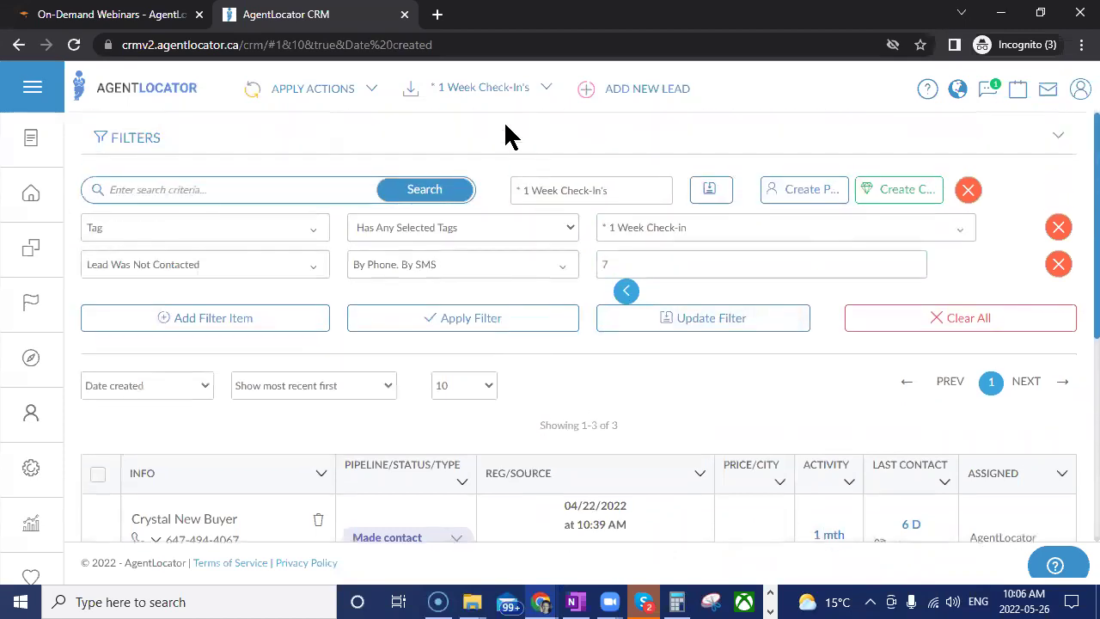
# - Switch the leads list to the saved filter "* 2 Week Check-In's" and review the matching leads
pyautogui.click(491, 93)
pyautogui.click(462, 348)
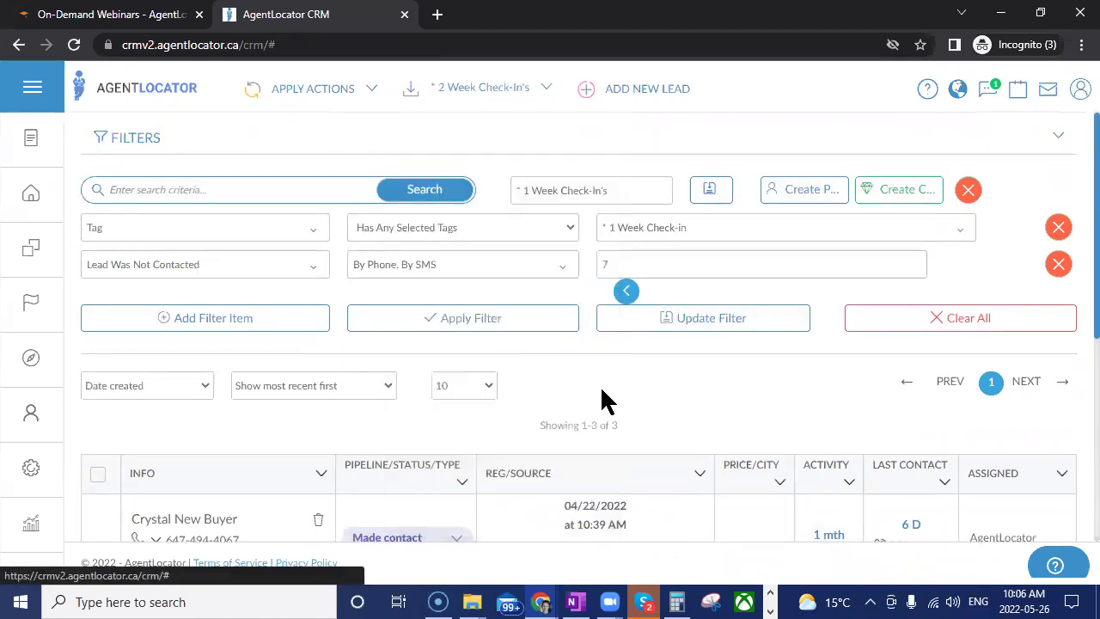
pyautogui.scroll(-3, 688, 442)
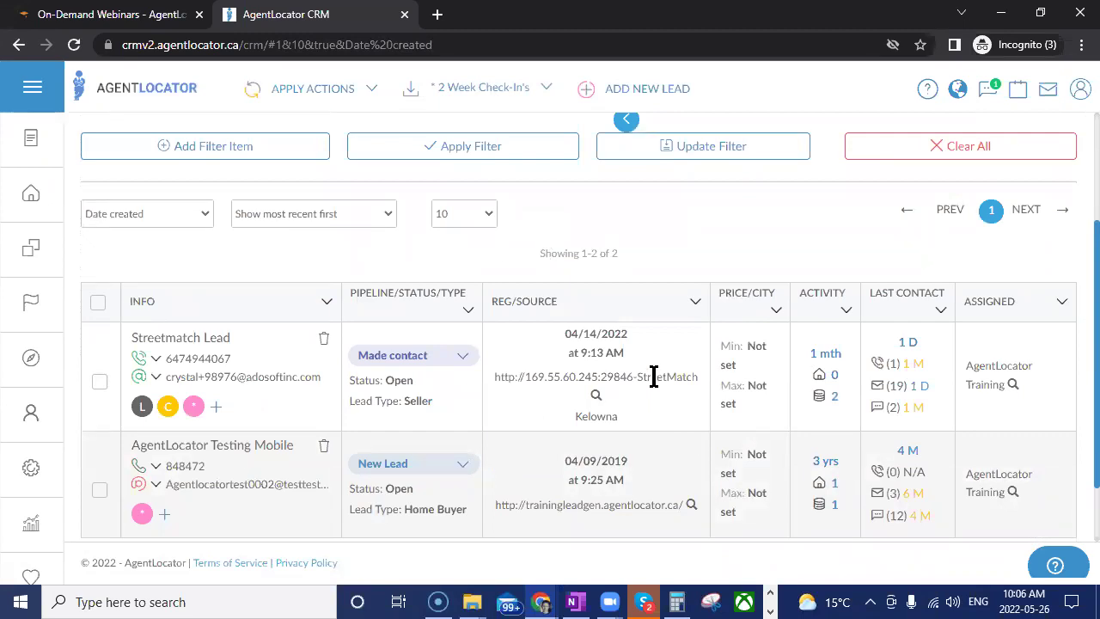
pyautogui.scroll(3, 652, 374)
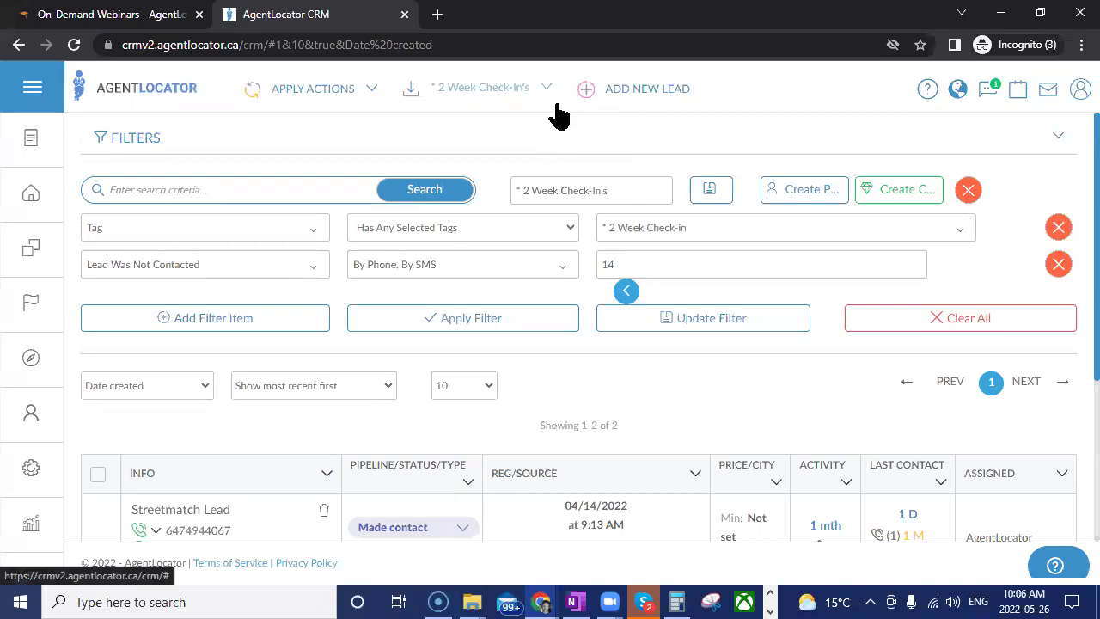
# - Show the leads list under the saved filter "* Monthly Check-in's" and after that under "* Quarterly Check-in's"
pyautogui.click(531, 94)
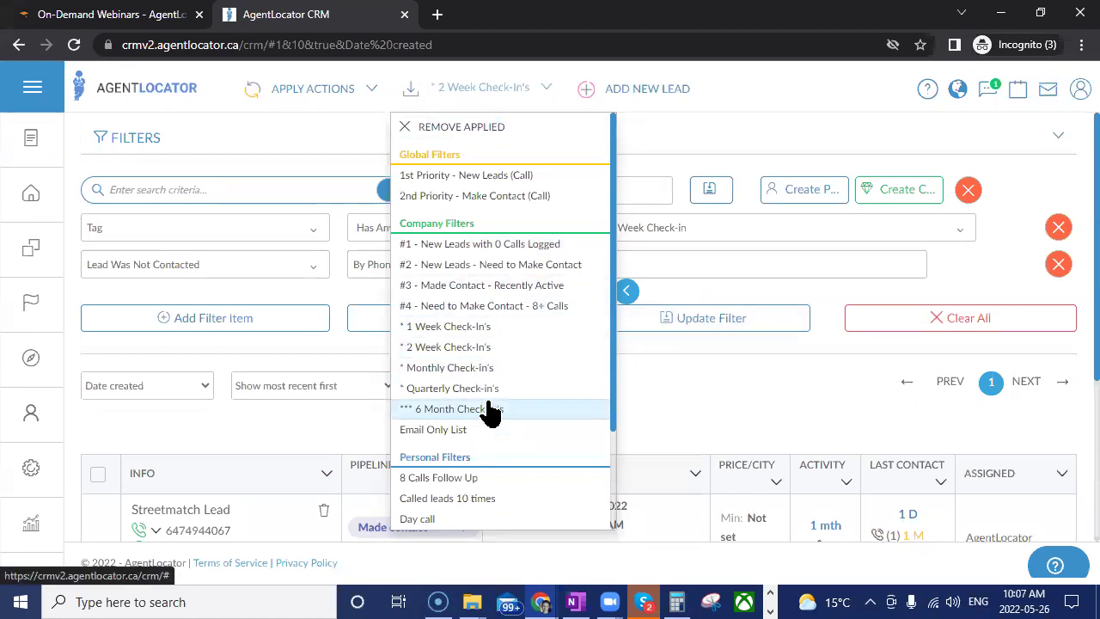
pyautogui.click(453, 368)
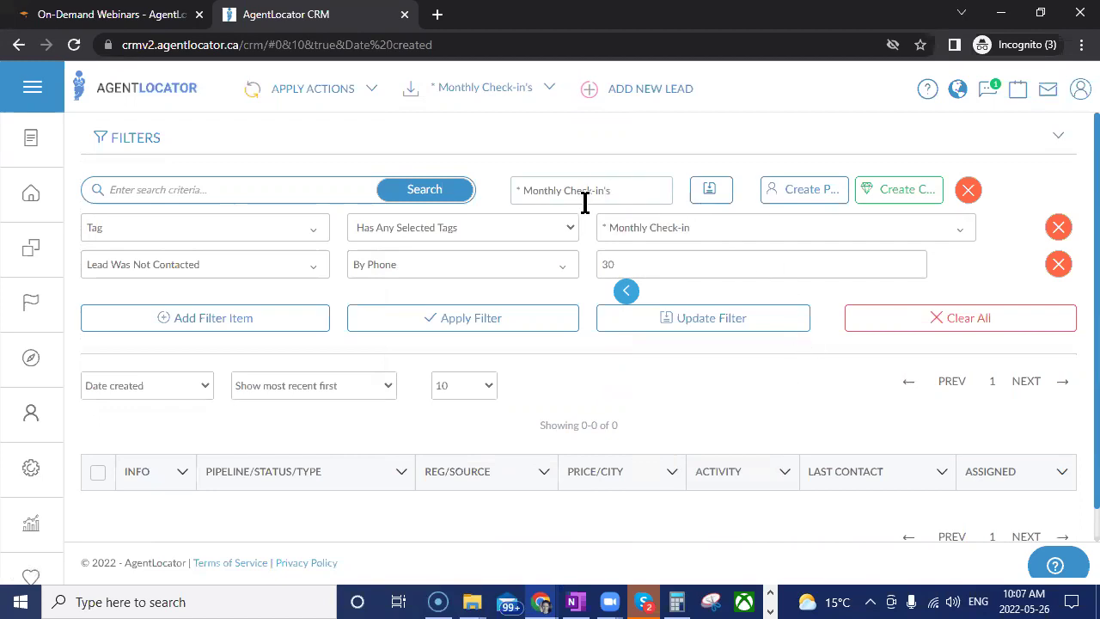
pyautogui.scroll(-1, 656, 447)
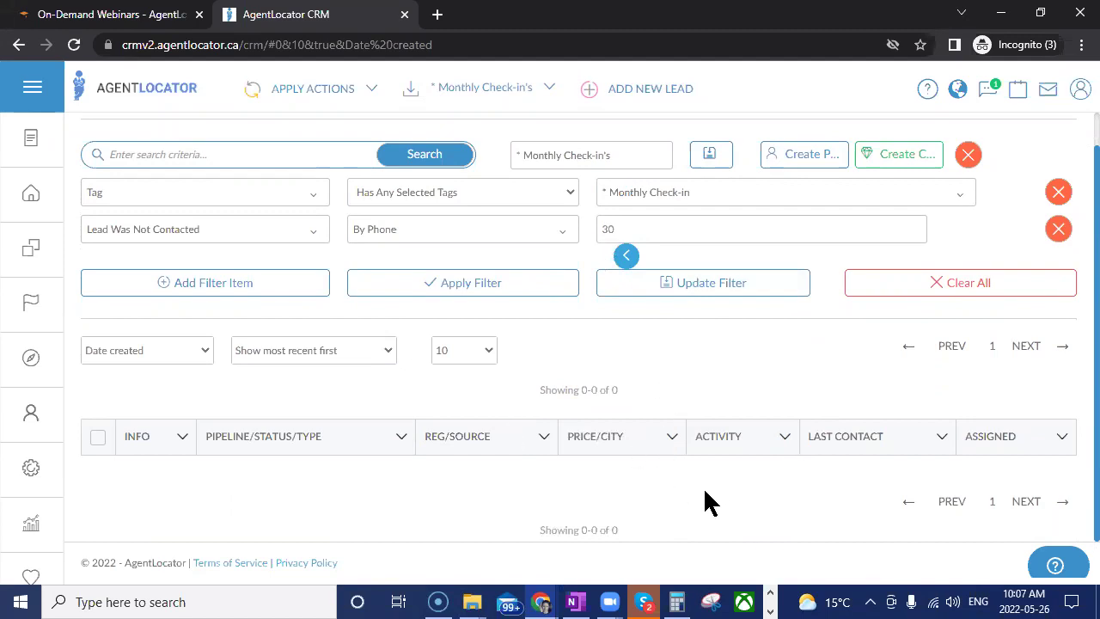
pyautogui.click(529, 93)
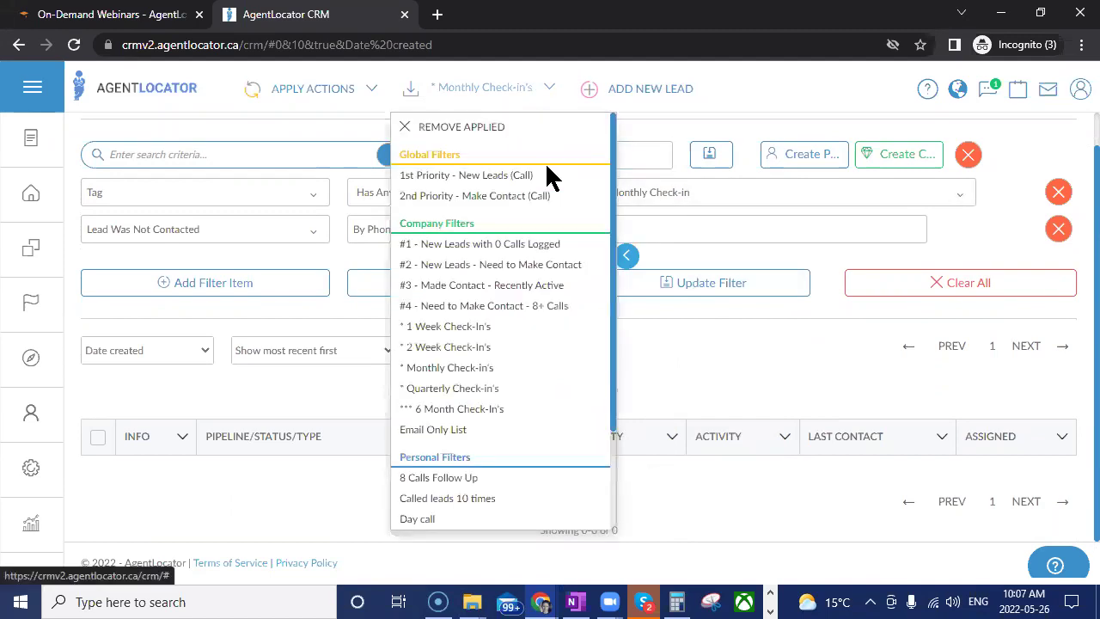
pyautogui.click(465, 387)
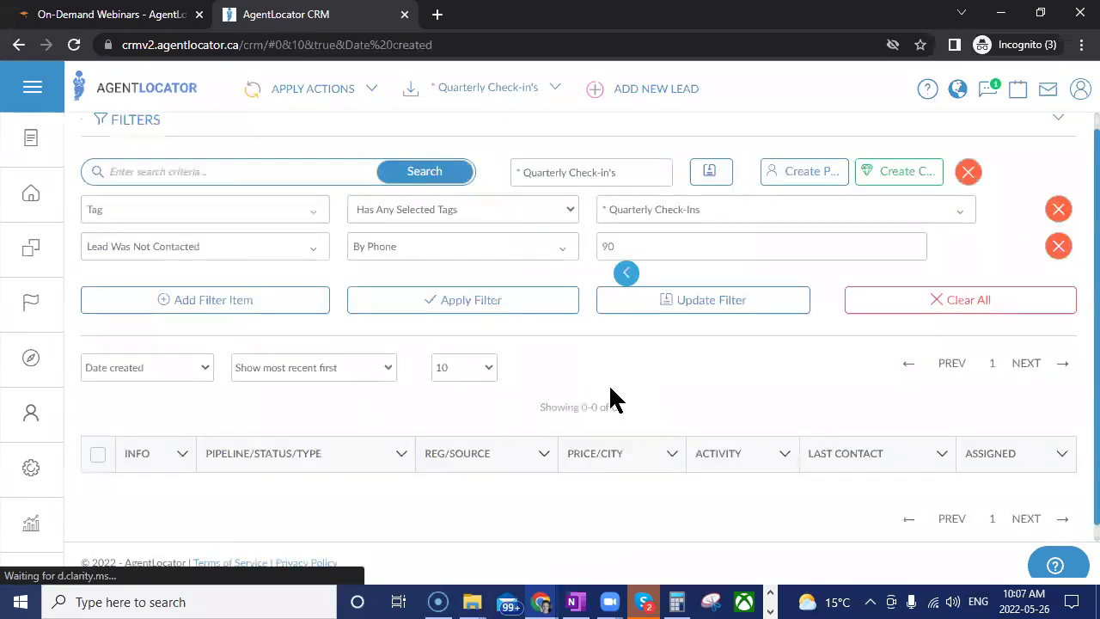
# - Reapply the "* 1 Week Check-In's" filter and open the record of the first lead in the list
pyautogui.click(528, 105)
pyautogui.click(486, 324)
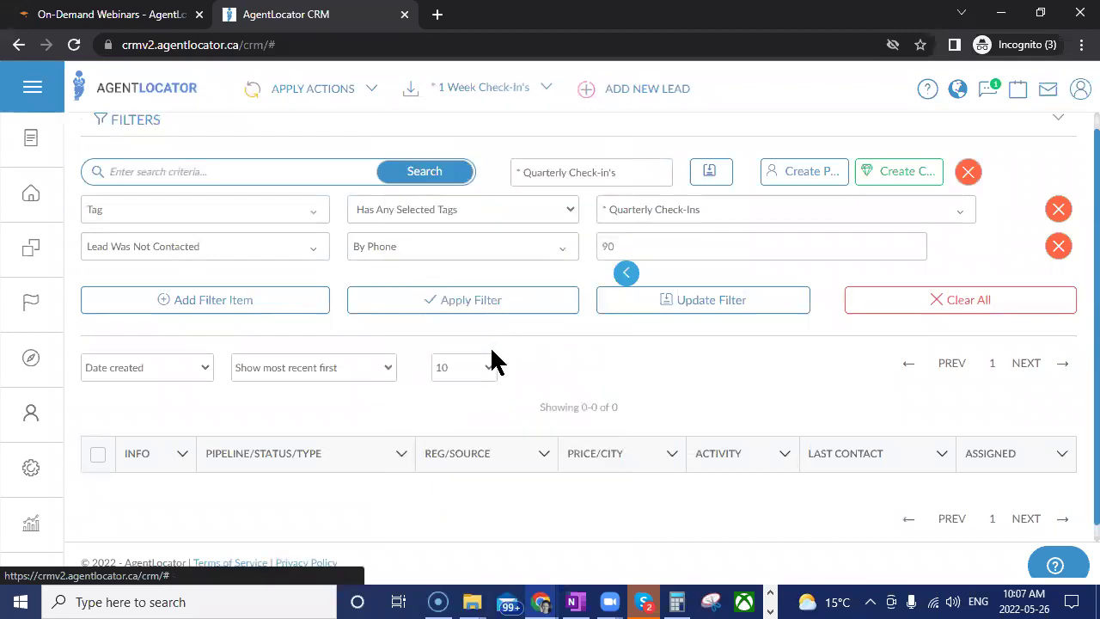
pyautogui.scroll(-2, 726, 434)
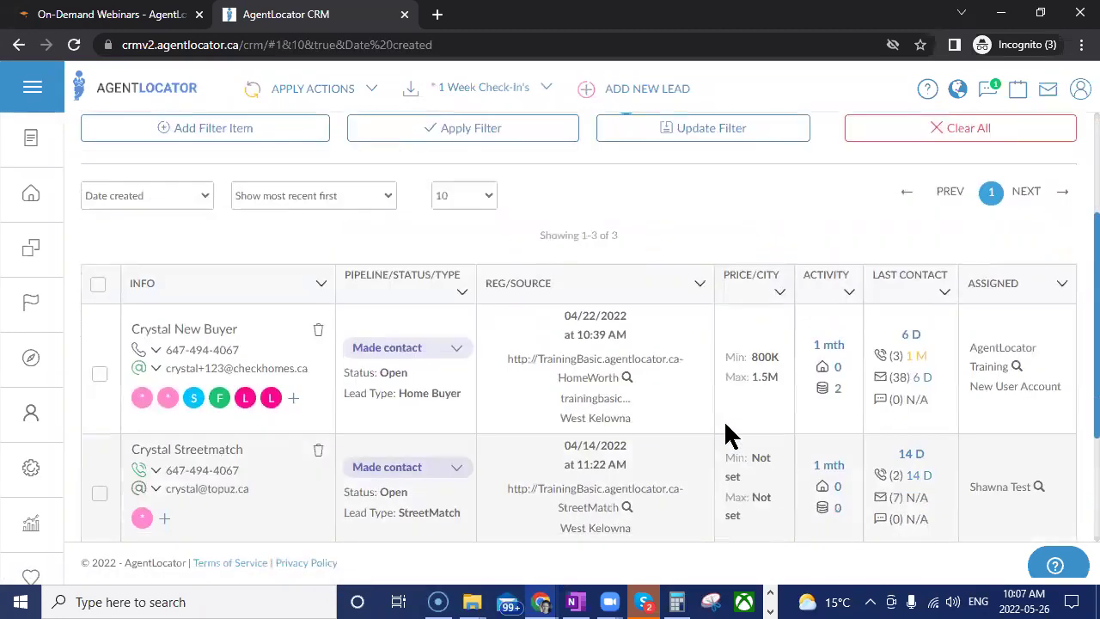
pyautogui.click(194, 331)
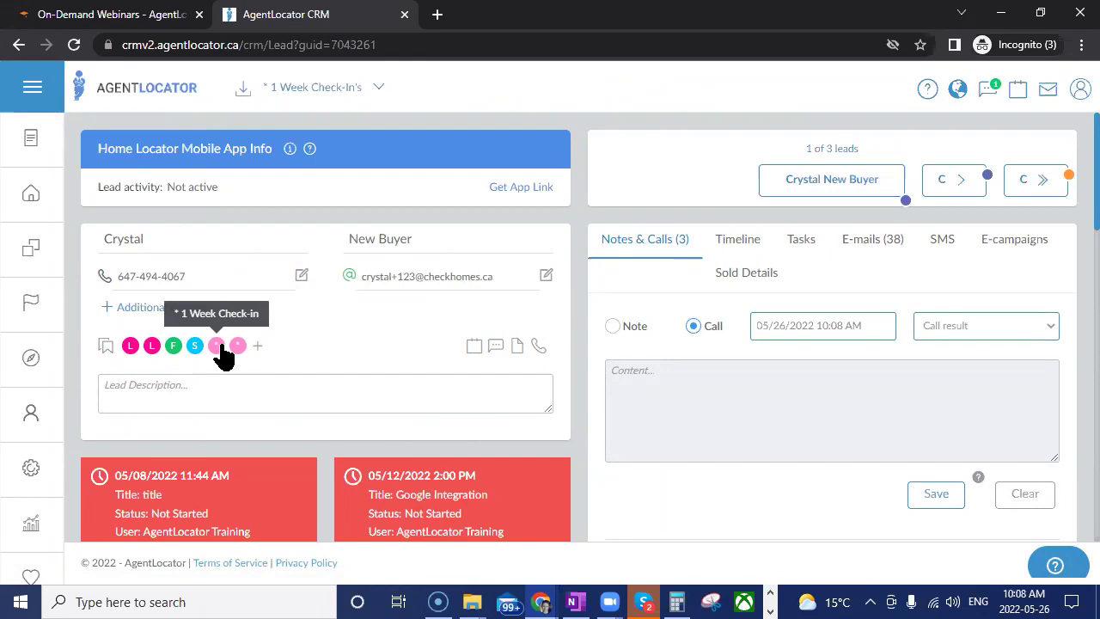
# - View the tags assigned to the open lead and close the tag list without changes
pyautogui.click(222, 351)
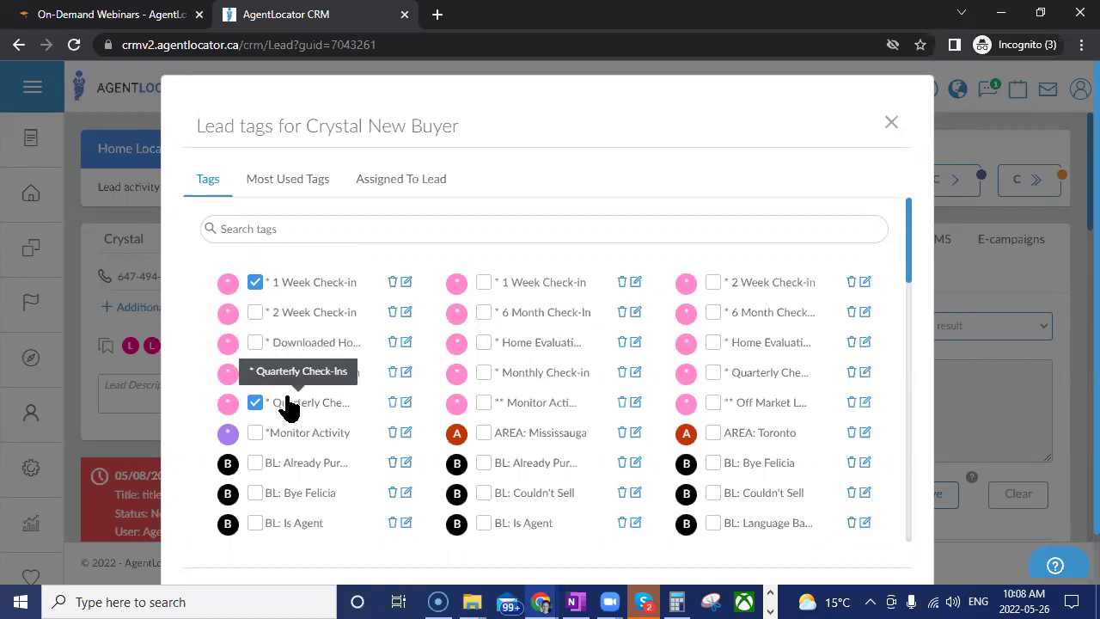
pyautogui.click(891, 125)
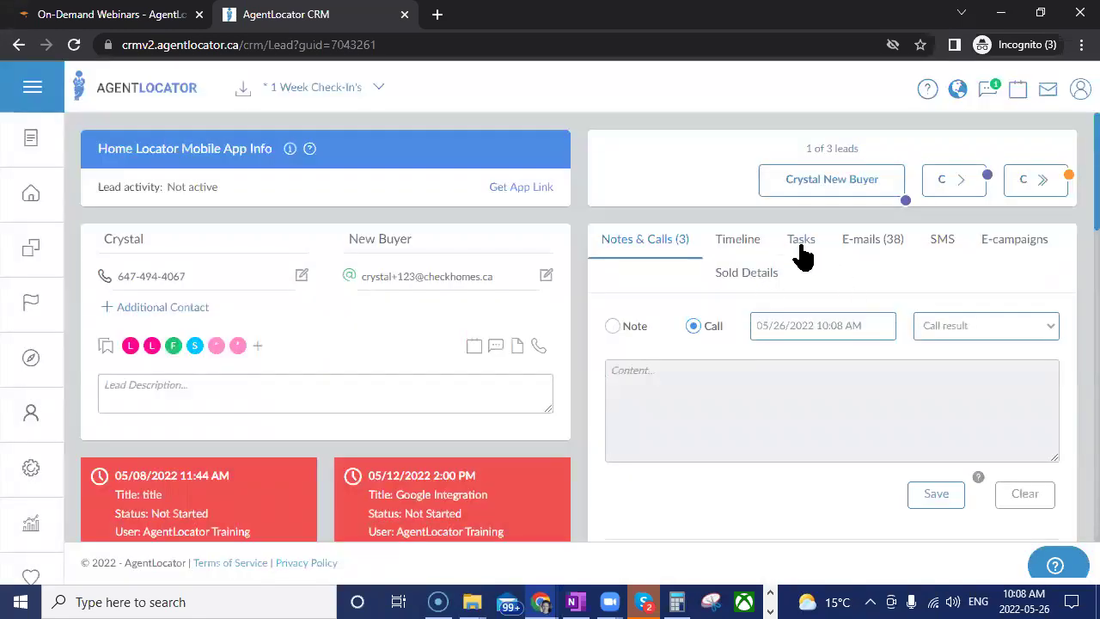
# - Push the lead's overdue task "title" forward to a due date of 05/15/2022
pyautogui.click(800, 242)
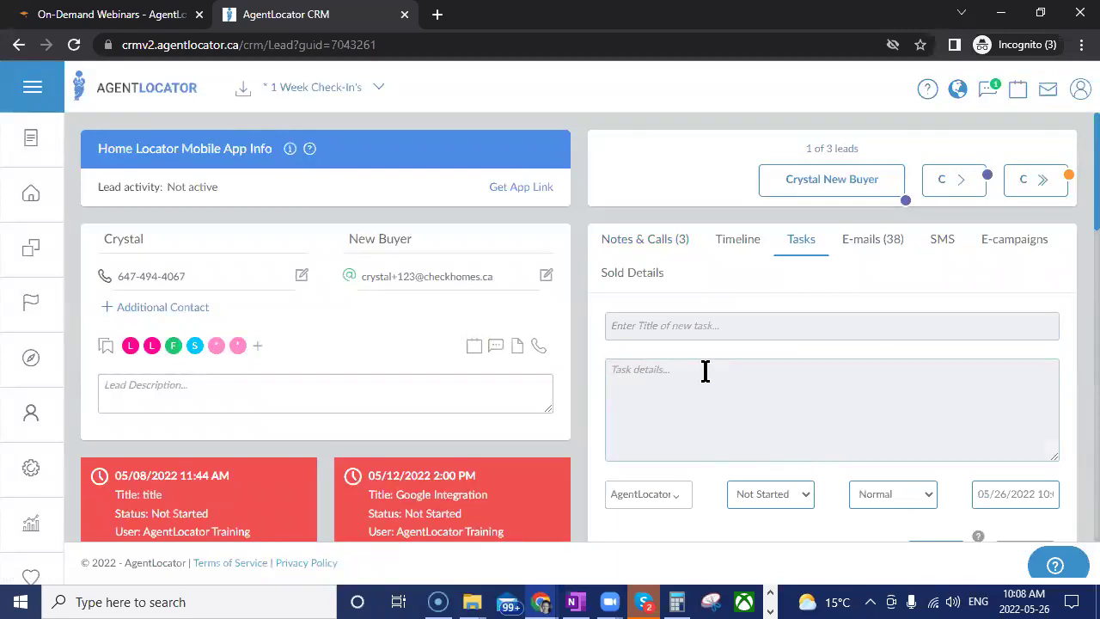
pyautogui.scroll(-5, 696, 376)
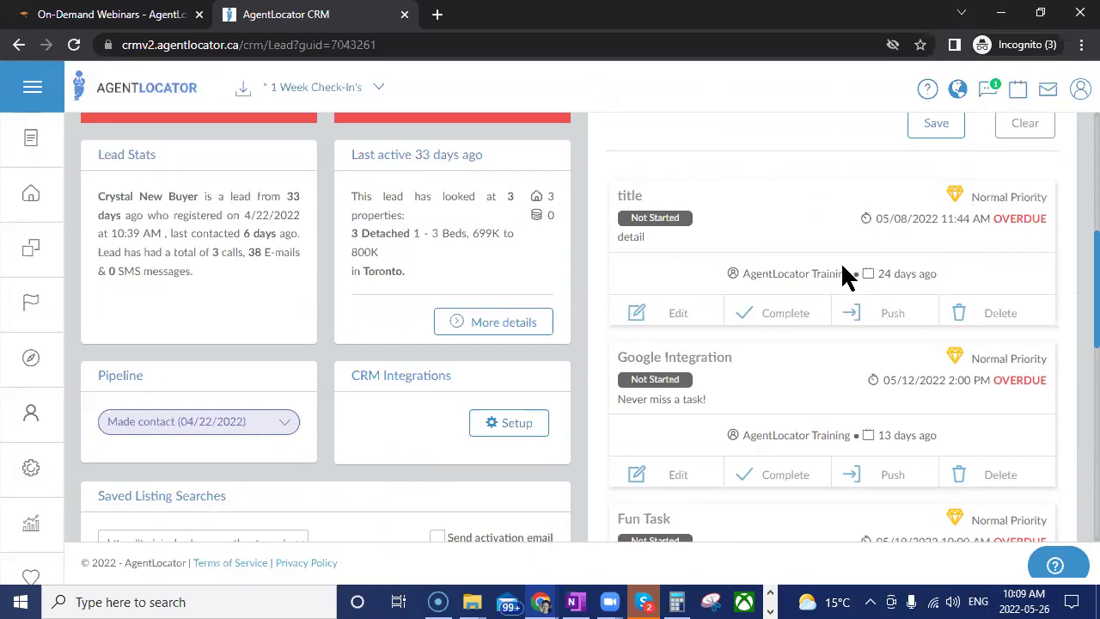
pyautogui.click(887, 317)
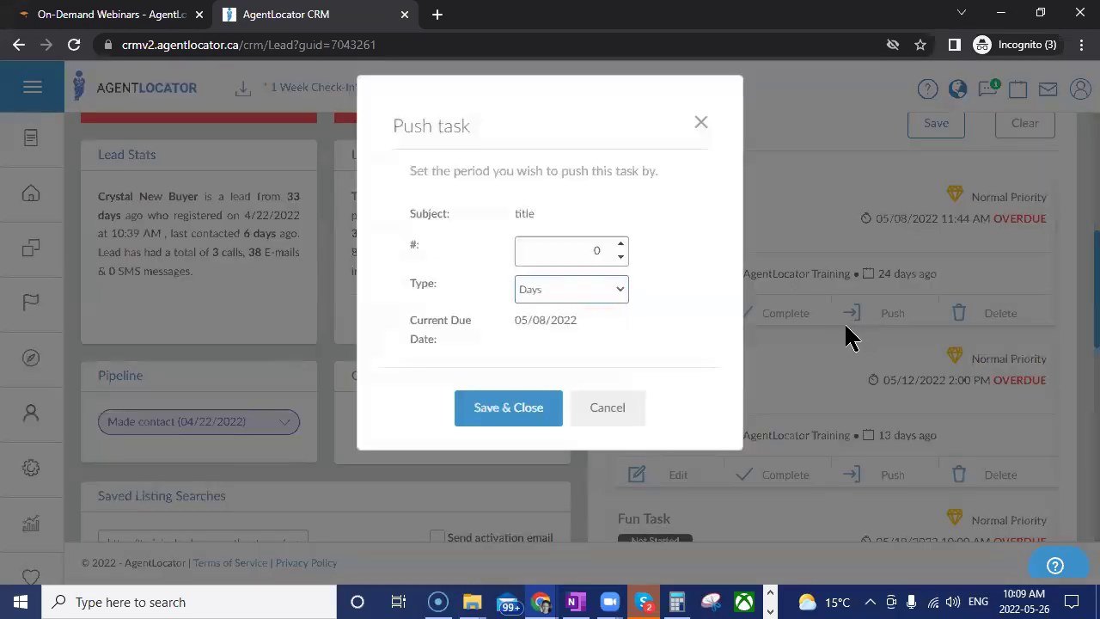
pyautogui.click(600, 251)
pyautogui.press('BackSpace')
pyautogui.click(550, 408)
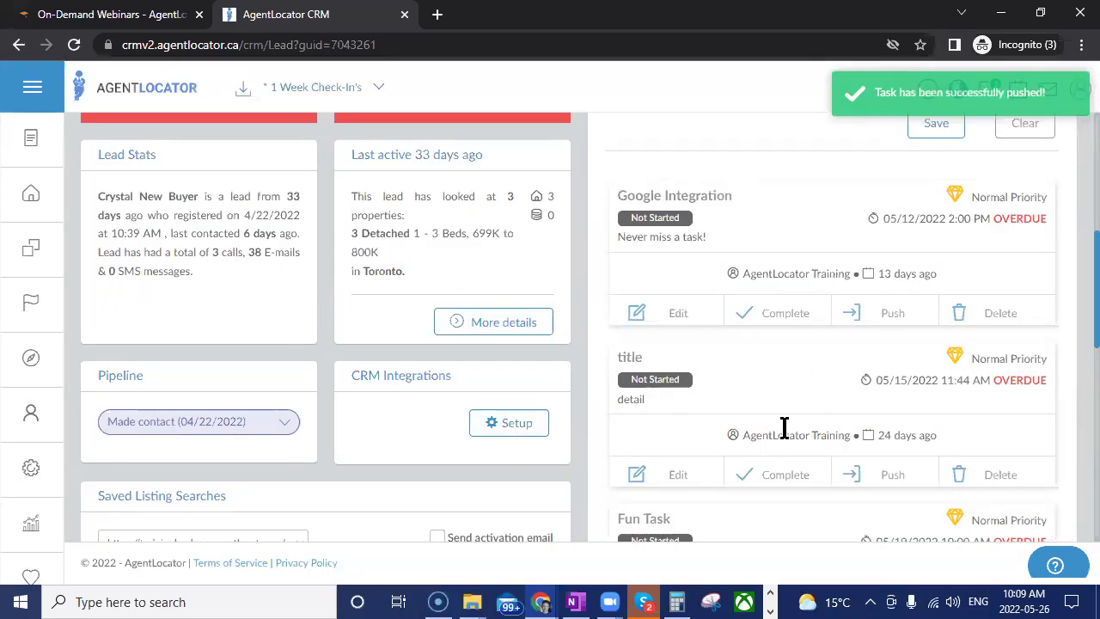
pyautogui.scroll(5, 505, 234)
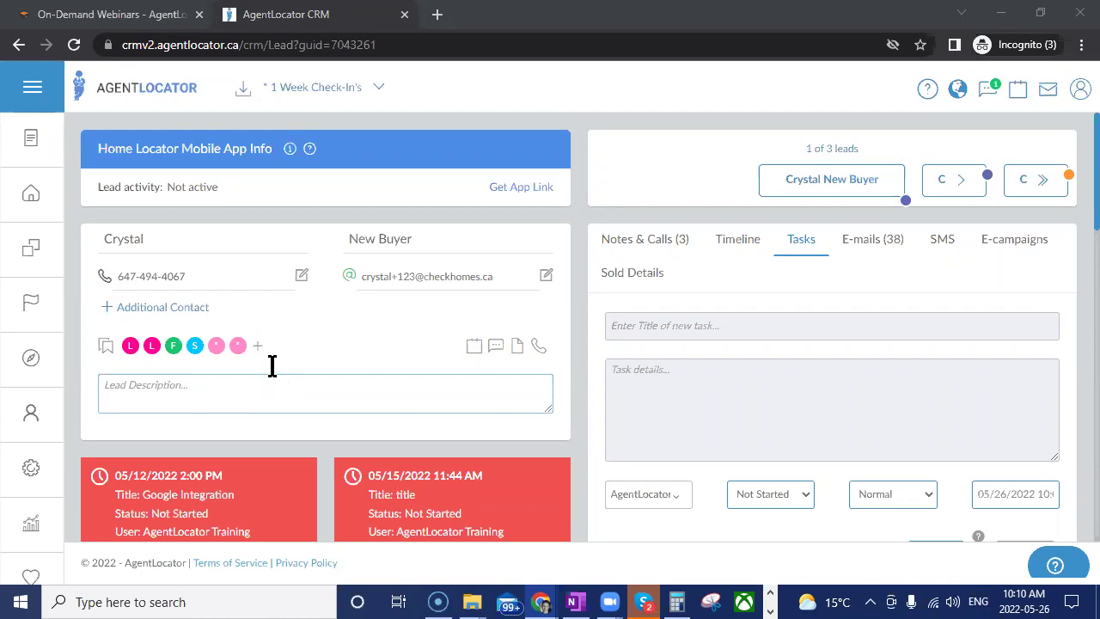
# - Apply the saved filter "Email Only List" to the leads list and open the first lead's record
pyautogui.click(36, 203)
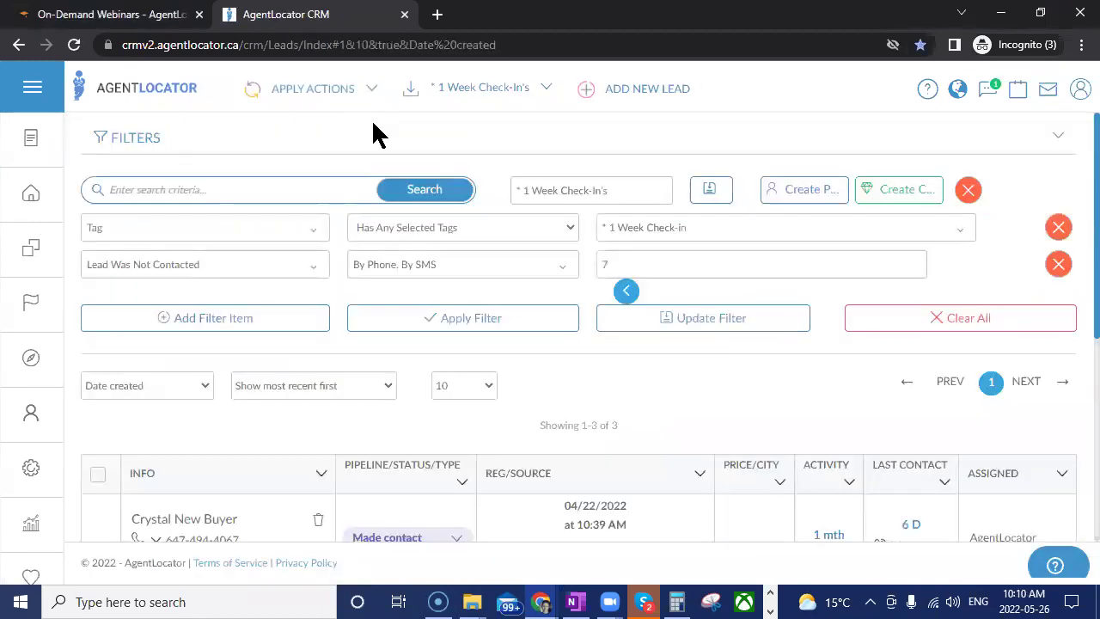
pyautogui.click(537, 88)
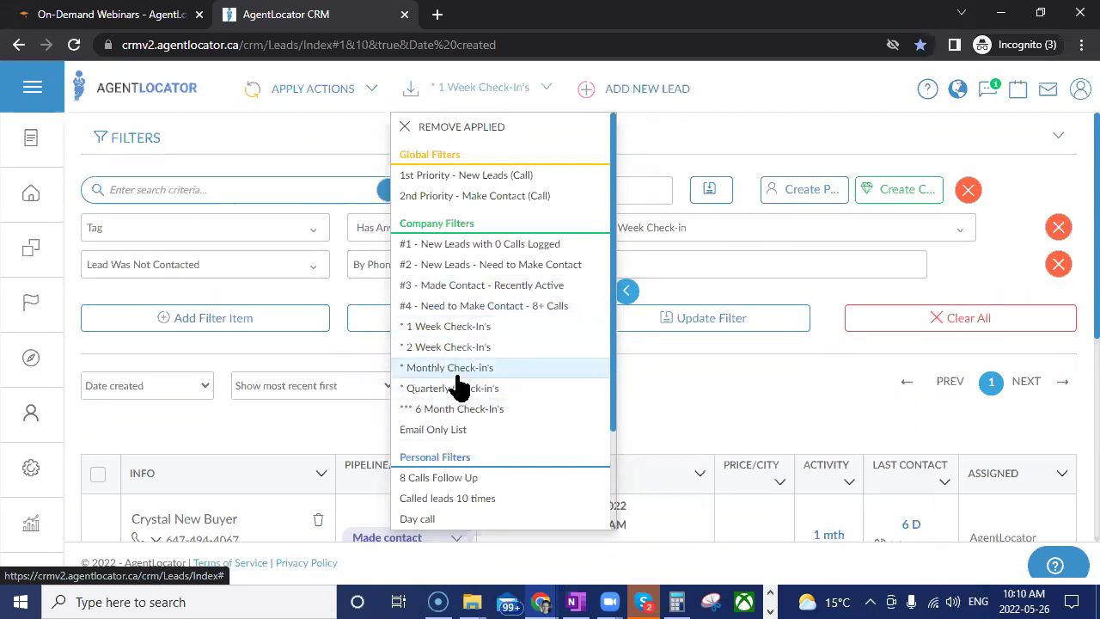
pyautogui.click(449, 434)
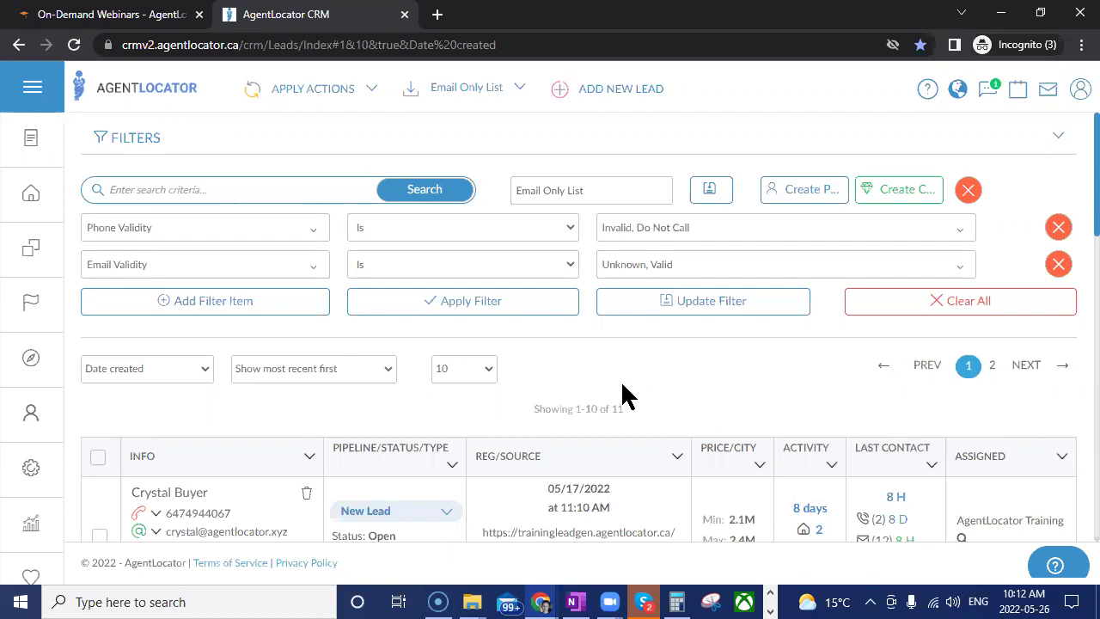
pyautogui.moveTo(624, 397); pyautogui.dragTo(631, 346)
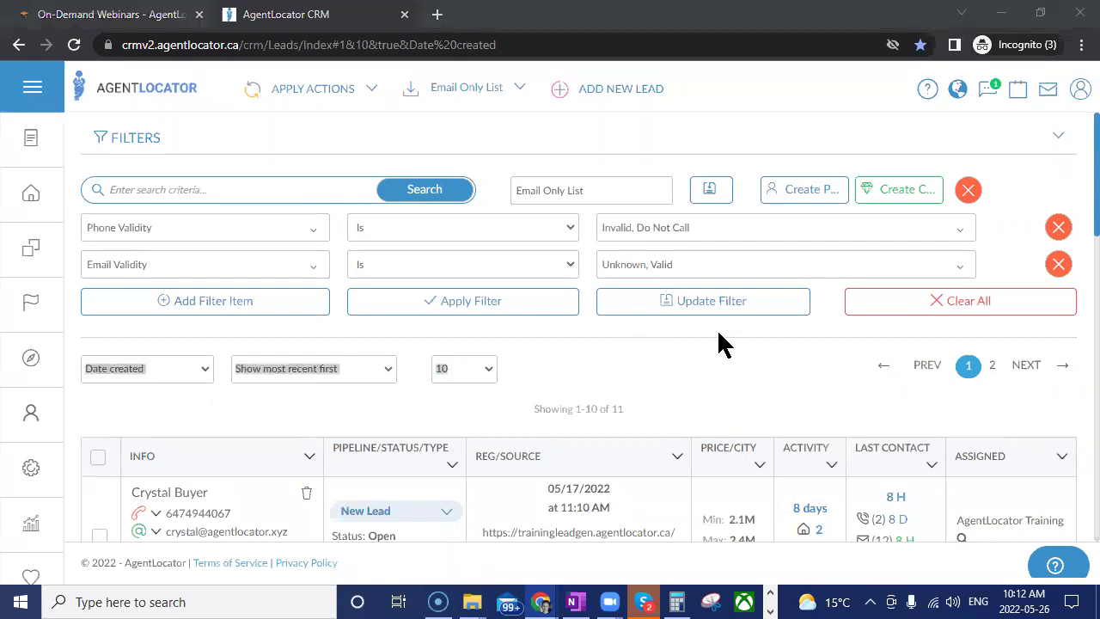
pyautogui.scroll(-3, 628, 361)
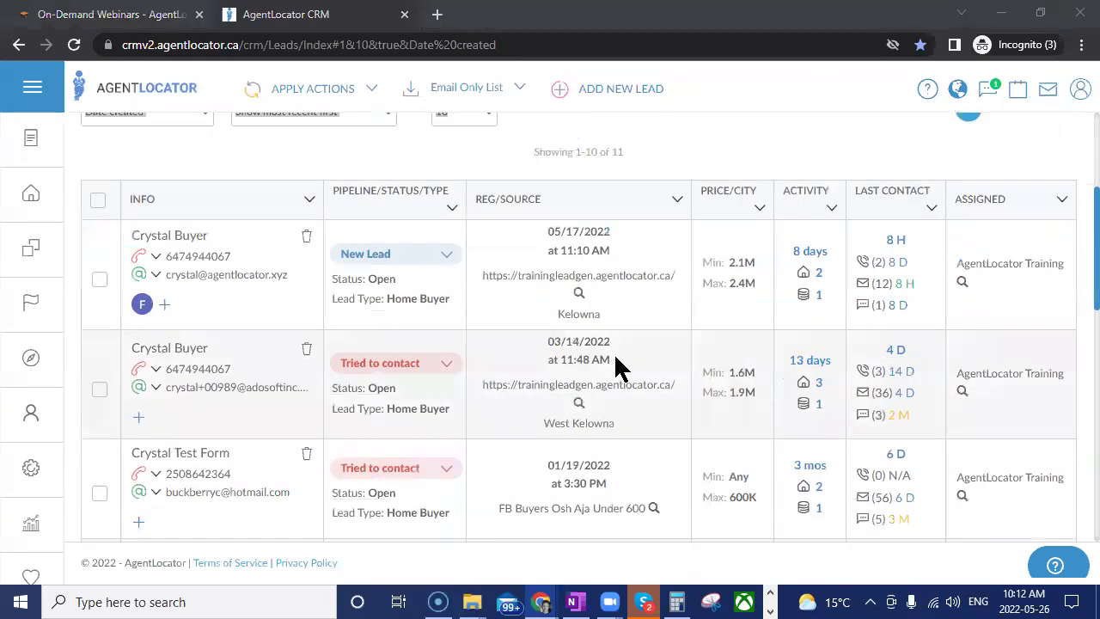
pyautogui.click(214, 243)
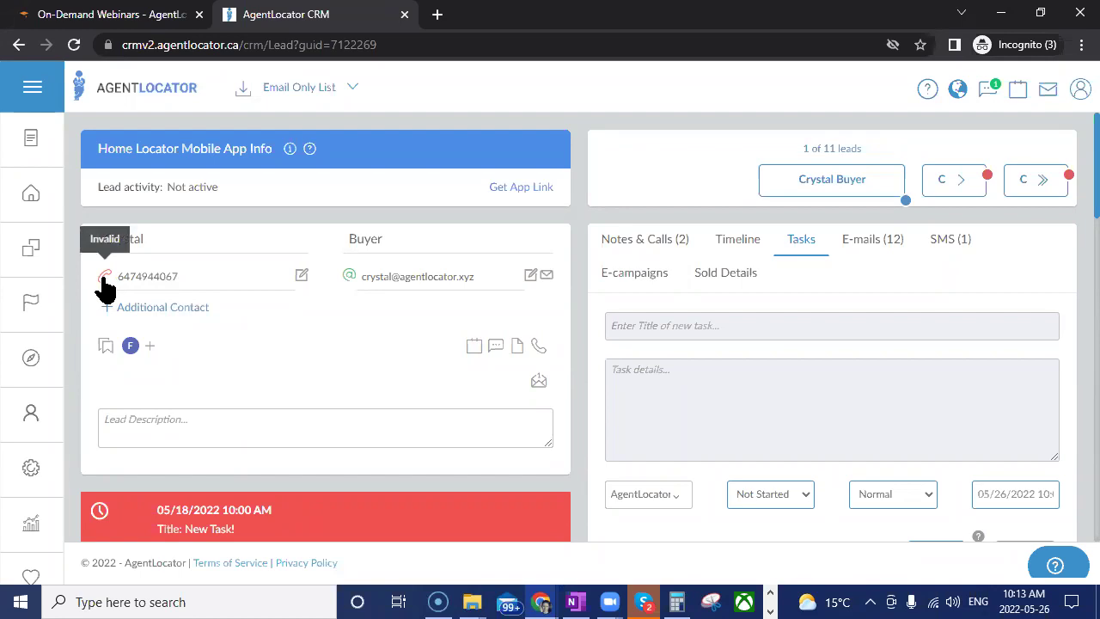
# - Open the lead's latest outgoing "NEW! Properties" email and follow its View More Details link to the listing page
pyautogui.click(888, 252)
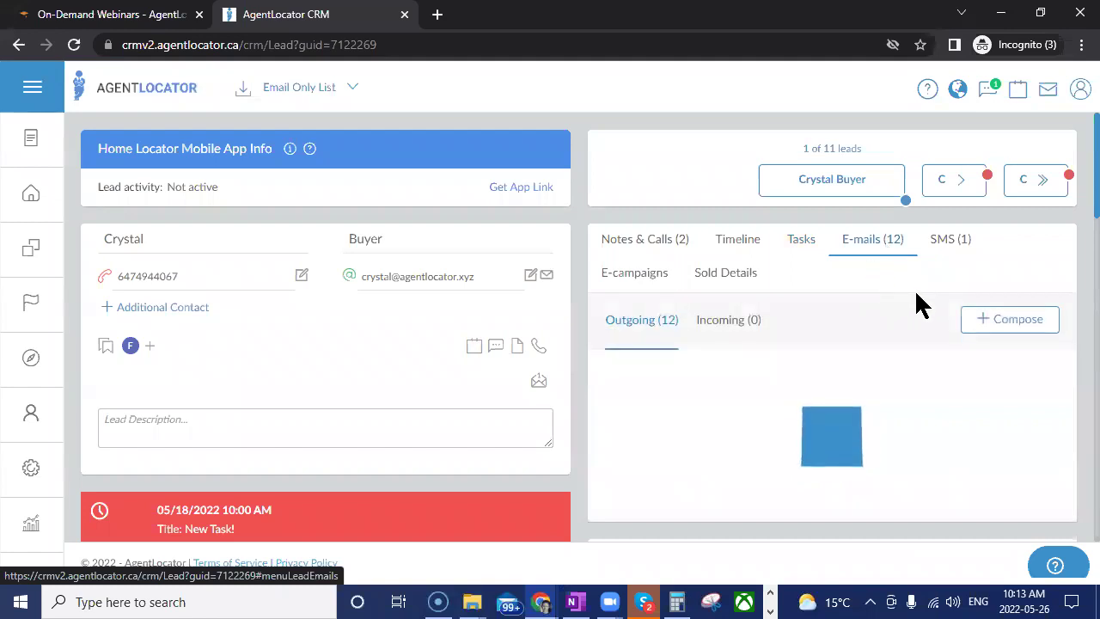
pyautogui.click(769, 450)
pyautogui.scroll(-2, 774, 370)
pyautogui.scroll(-5, 783, 387)
pyautogui.click(512, 439)
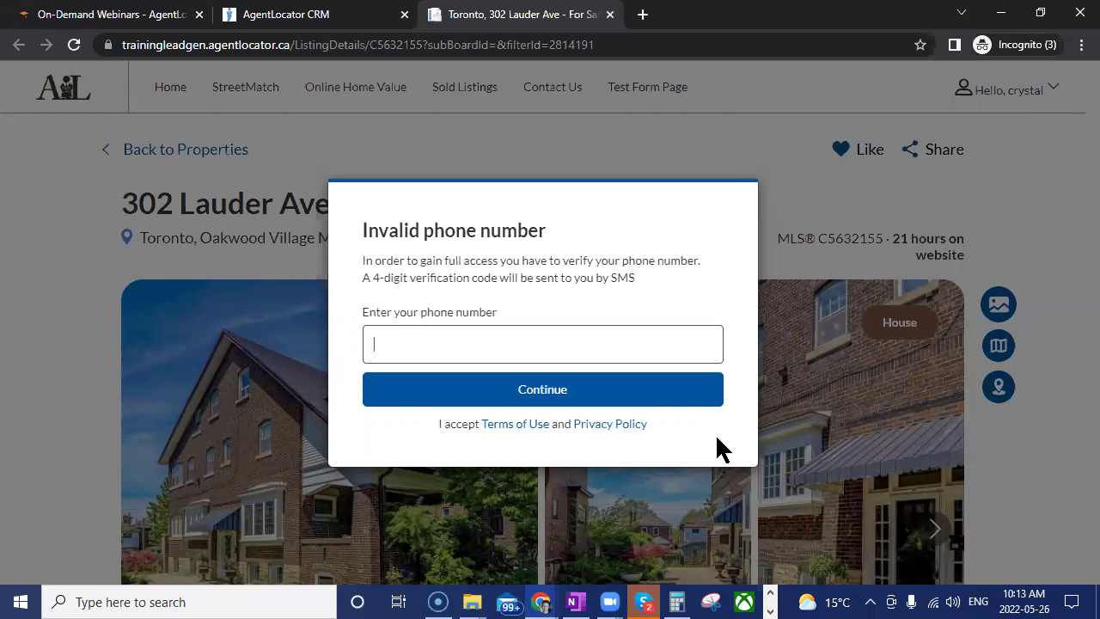
# - Highlight "4-digit verification code" in the listing page's phone form, and return to the CRM to close the email
pyautogui.moveTo(372, 278); pyautogui.dragTo(497, 282)
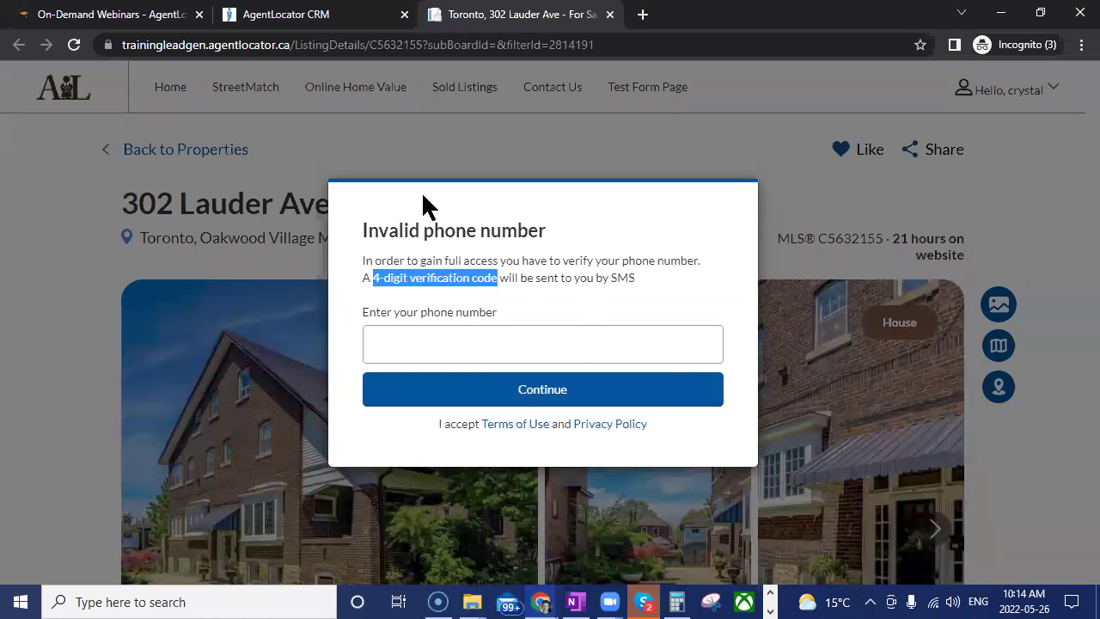
pyautogui.hotkey('ctrl', 'shift', 'Tab')
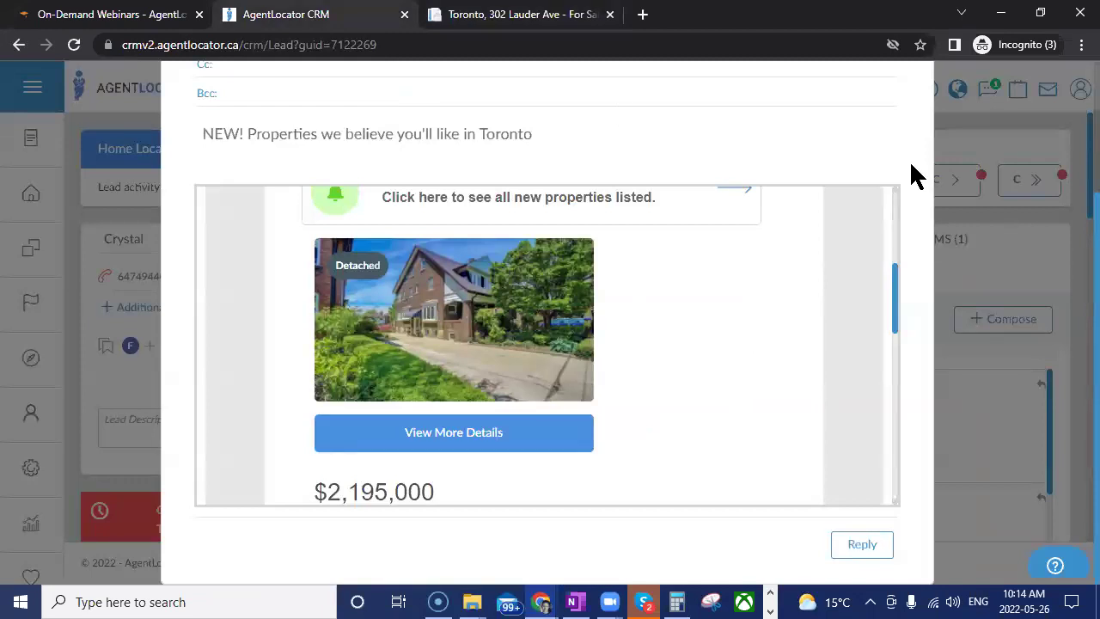
pyautogui.scroll(2, 914, 176)
pyautogui.click(889, 121)
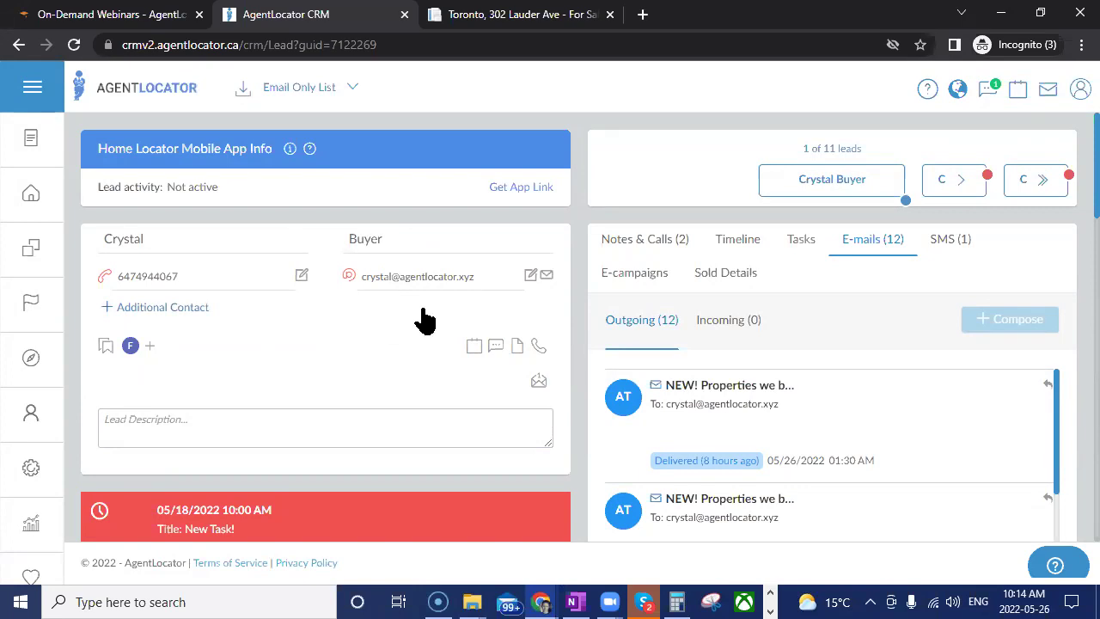
# - Edit the lead's invalid email address by adding extra letters after its ending and save it
pyautogui.click(531, 276)
pyautogui.write('xz')
pyautogui.click(521, 234)
pyautogui.moveTo(559, 236); pyautogui.dragTo(579, 229)
pyautogui.click(359, 282)
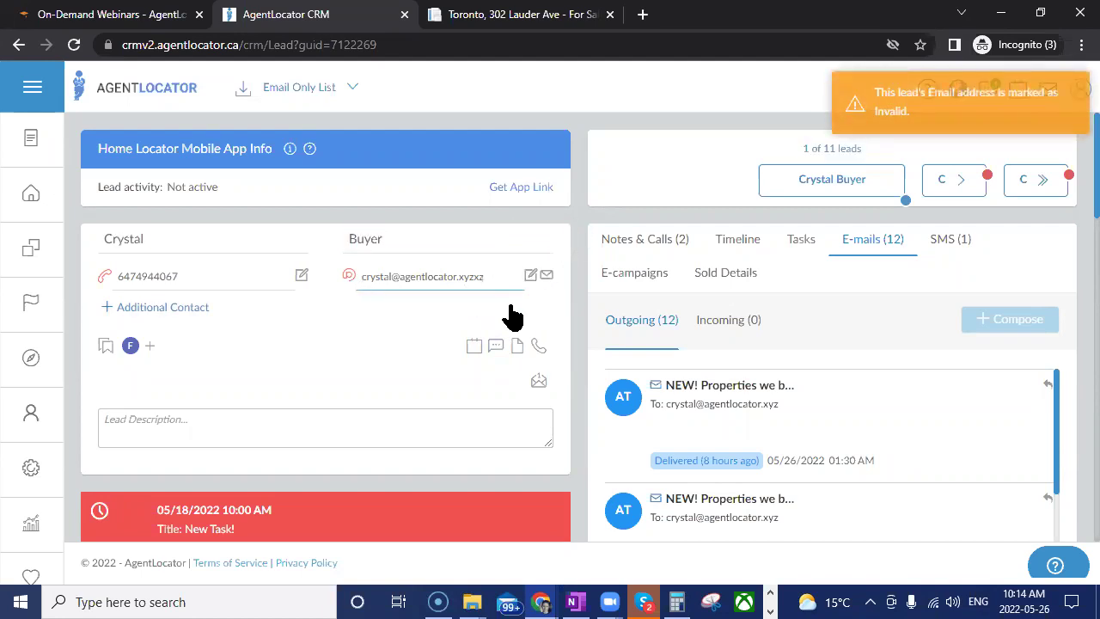
pyautogui.click(560, 234)
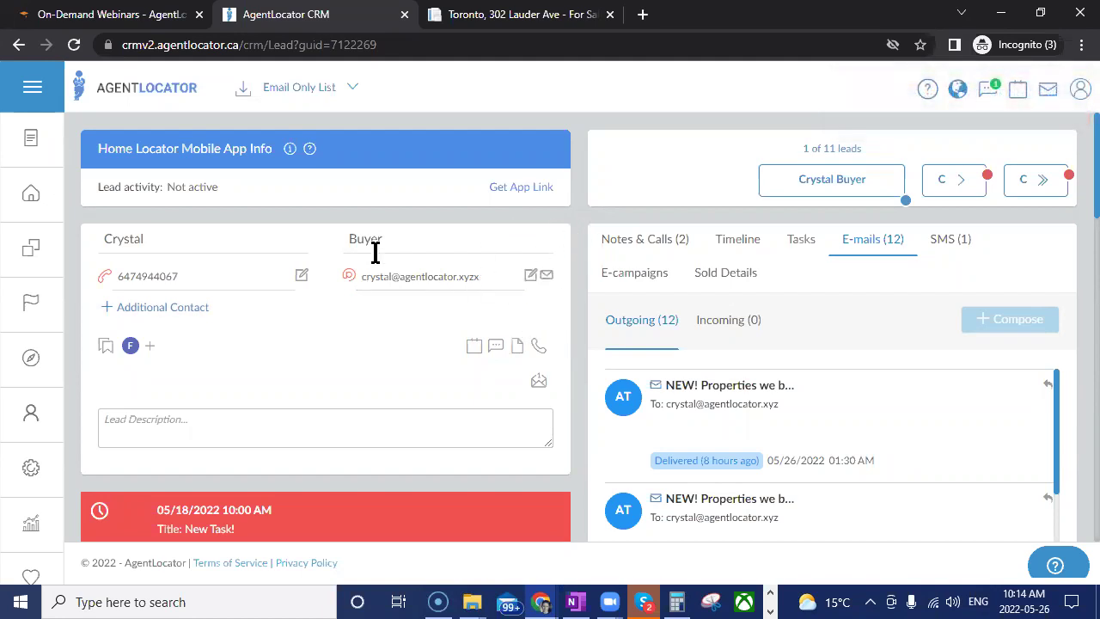
# - Remove the extra trailing "x" from the lead's email address and save the corrected address
pyautogui.click(487, 287)
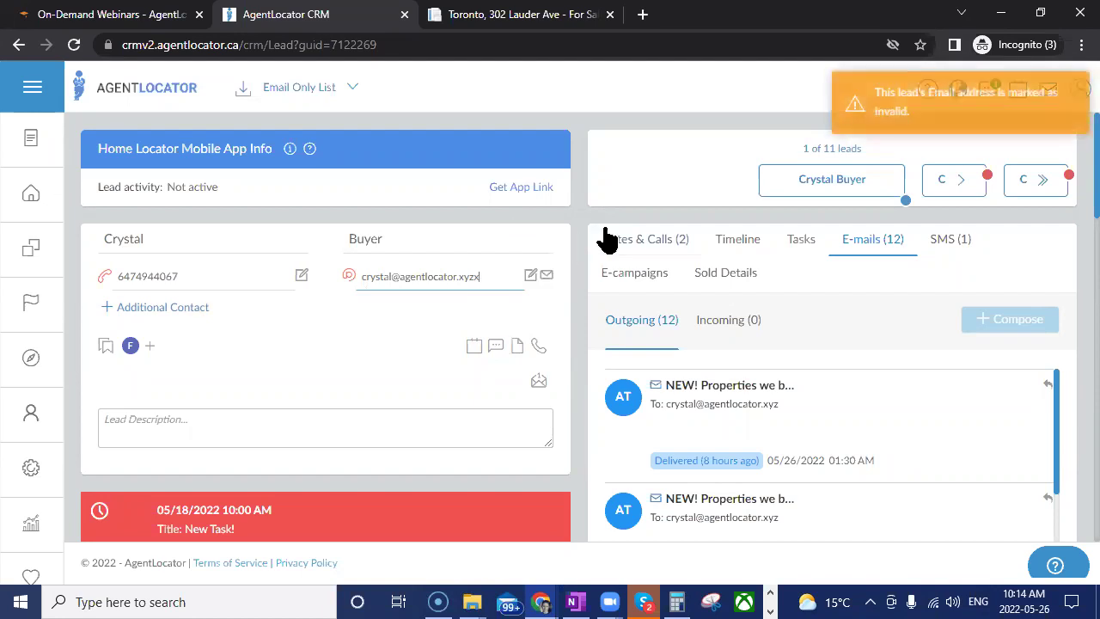
pyautogui.click(604, 234)
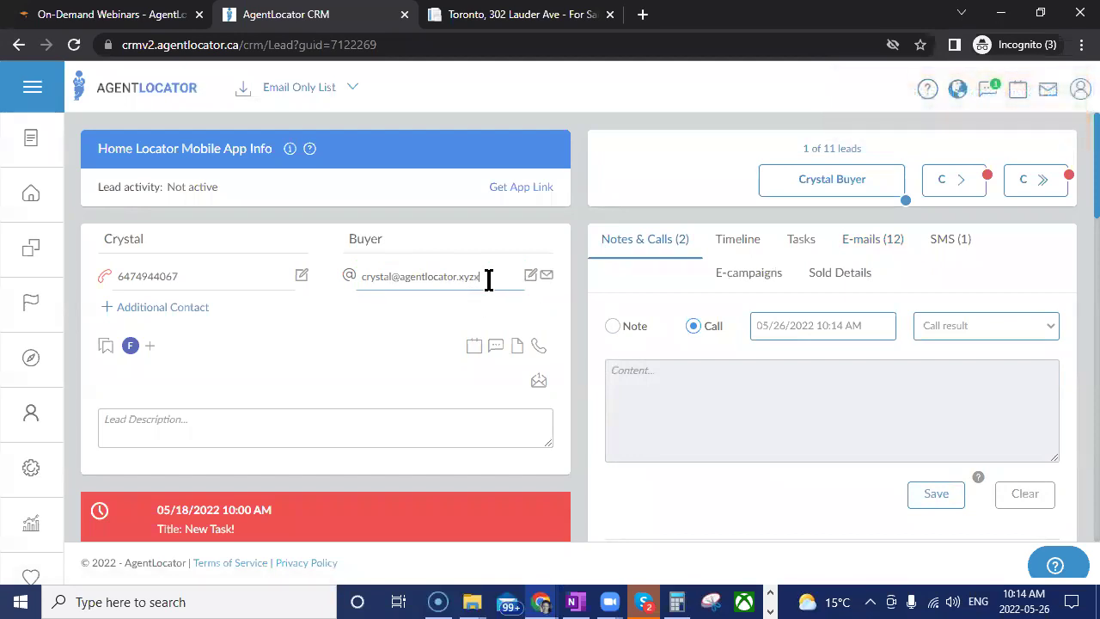
pyautogui.press('BackSpace')
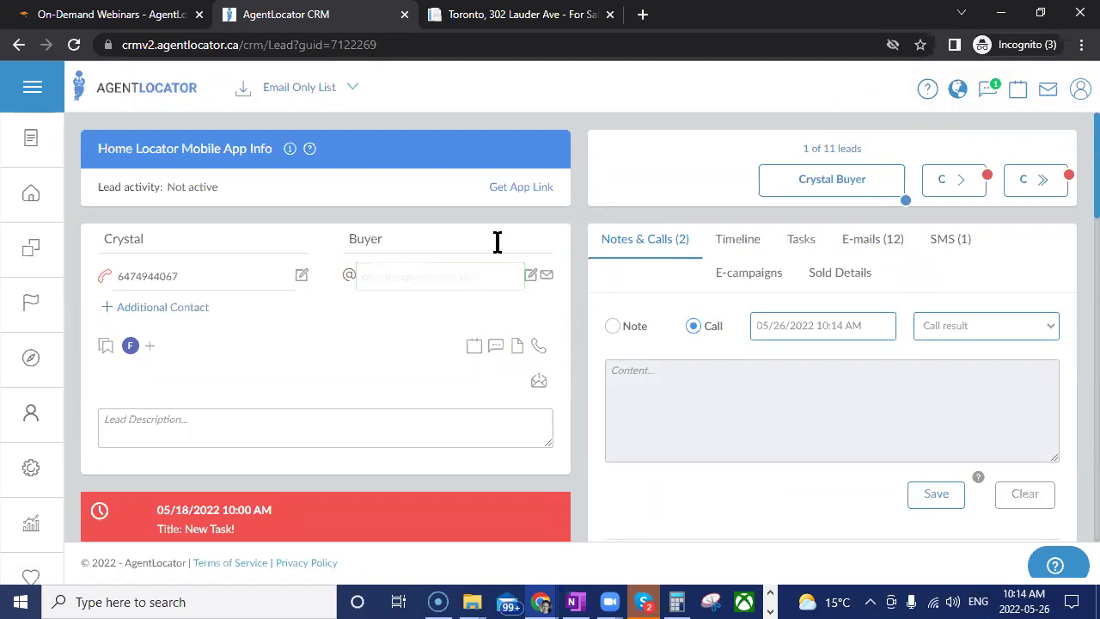
pyautogui.click(387, 307)
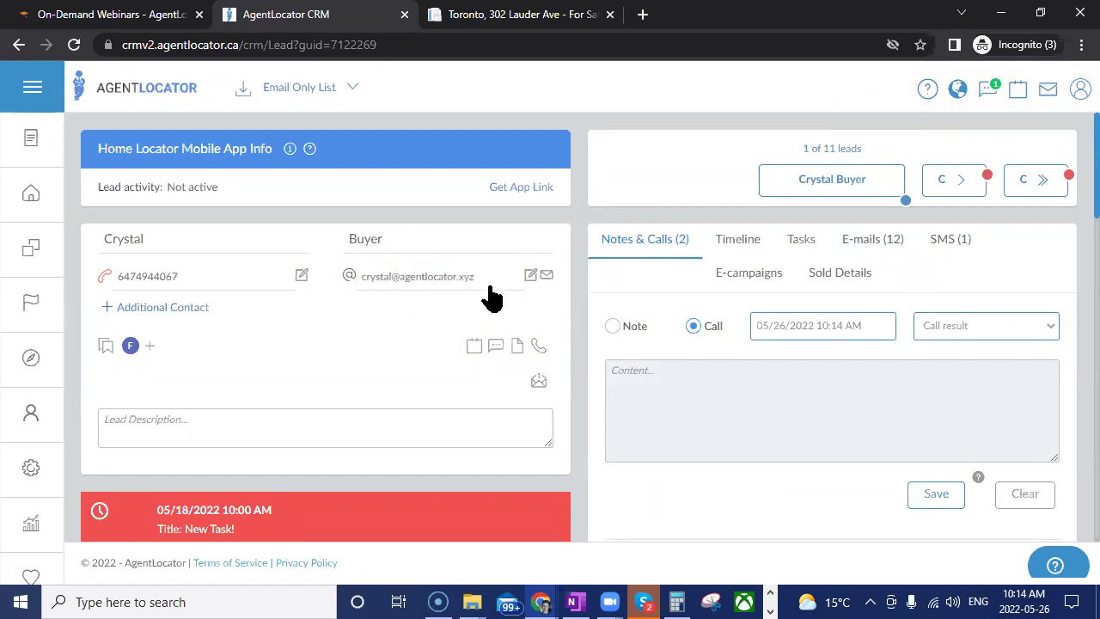
# - Resend the activation email to the lead and refresh the record with its outgoing emails shown
pyautogui.click(547, 276)
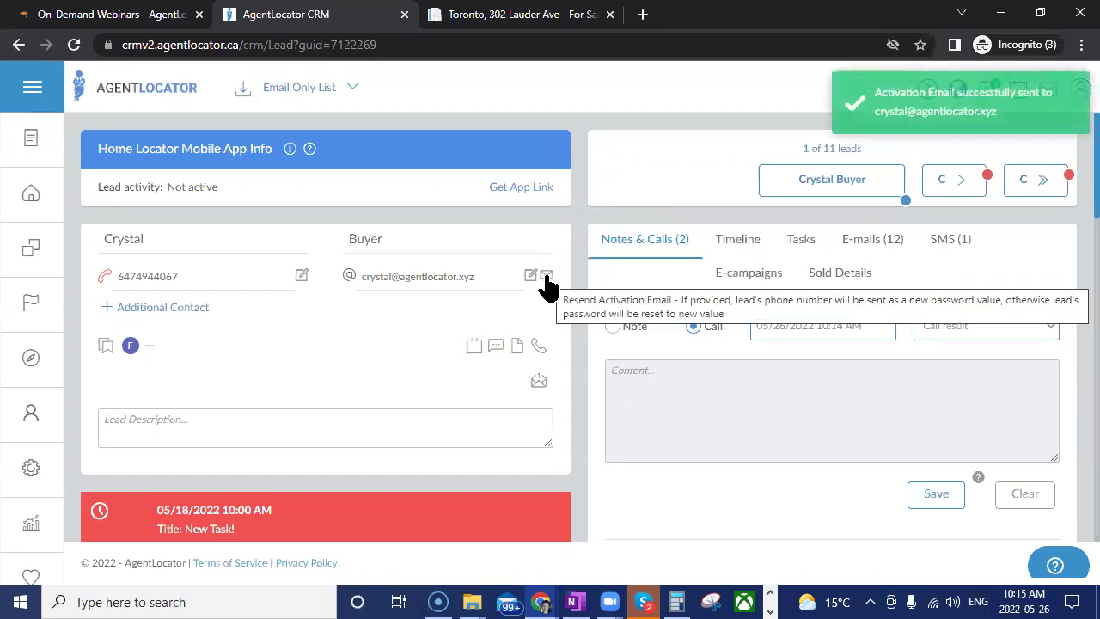
pyautogui.click(883, 249)
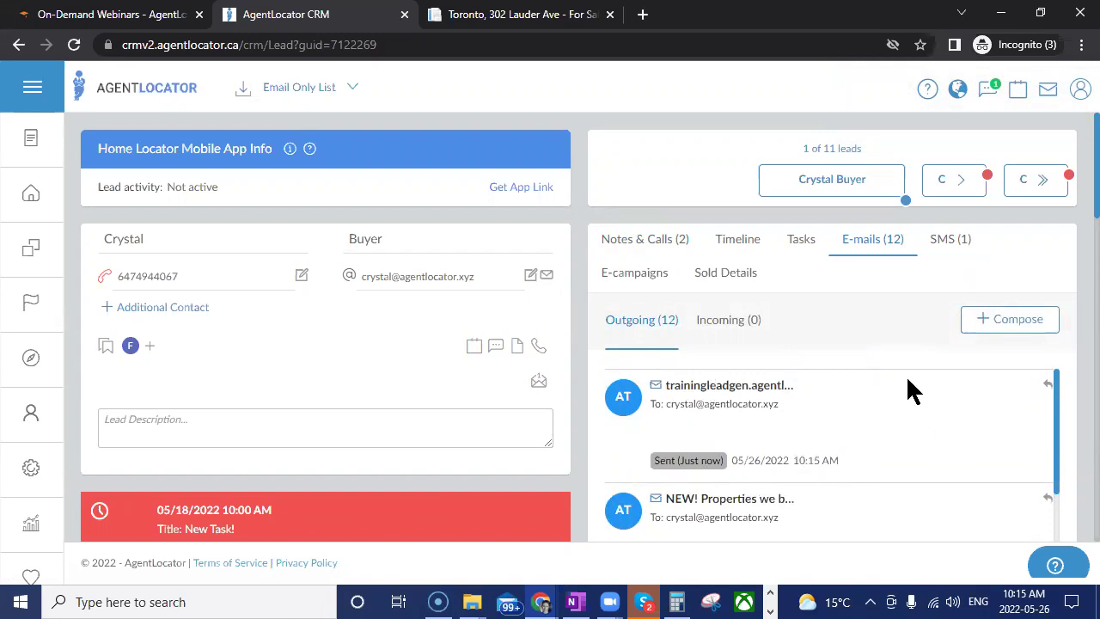
pyautogui.click(74, 45)
# - Review the lead's stats, recent activity, pipeline stage options and saved listing searches without changing anything
pyautogui.scroll(-3, 417, 380)
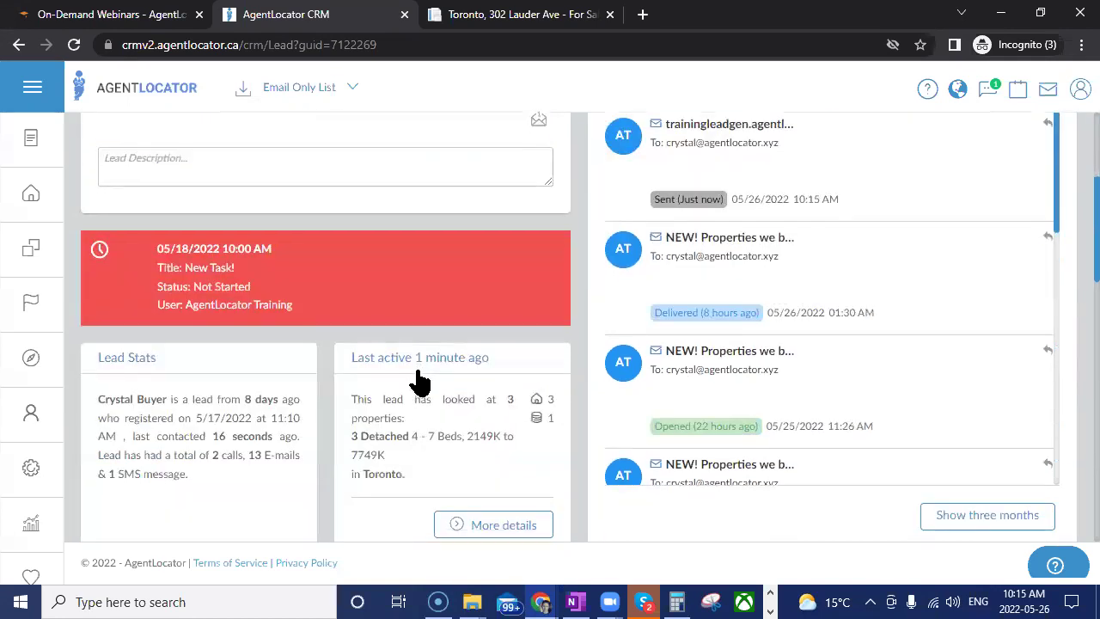
pyautogui.scroll(-3, 419, 381)
pyautogui.click(189, 379)
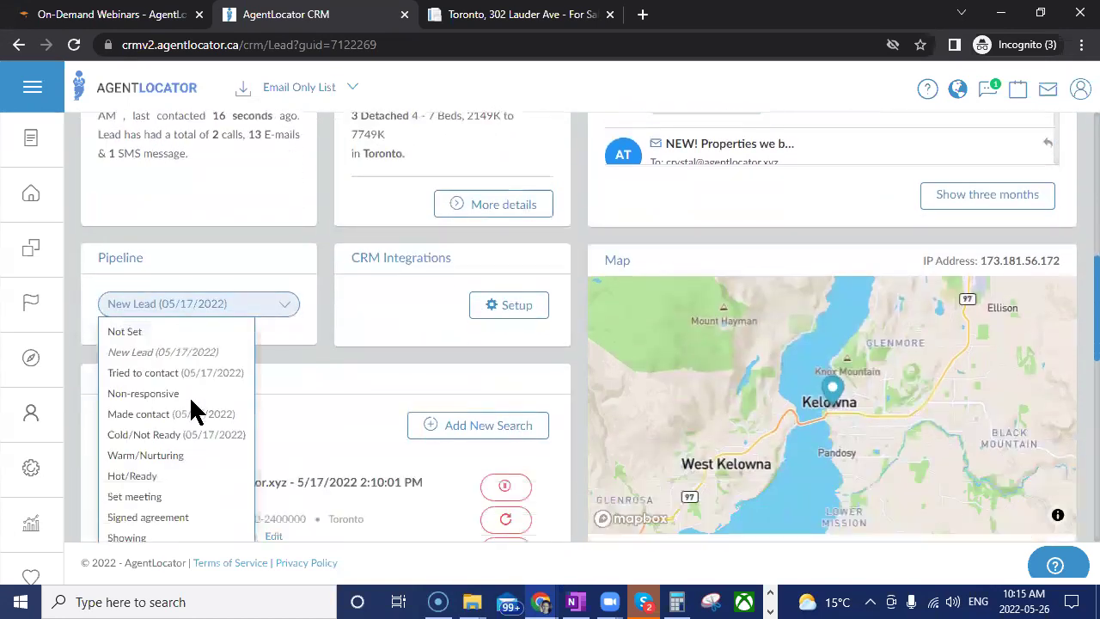
pyautogui.scroll(-2, 193, 411)
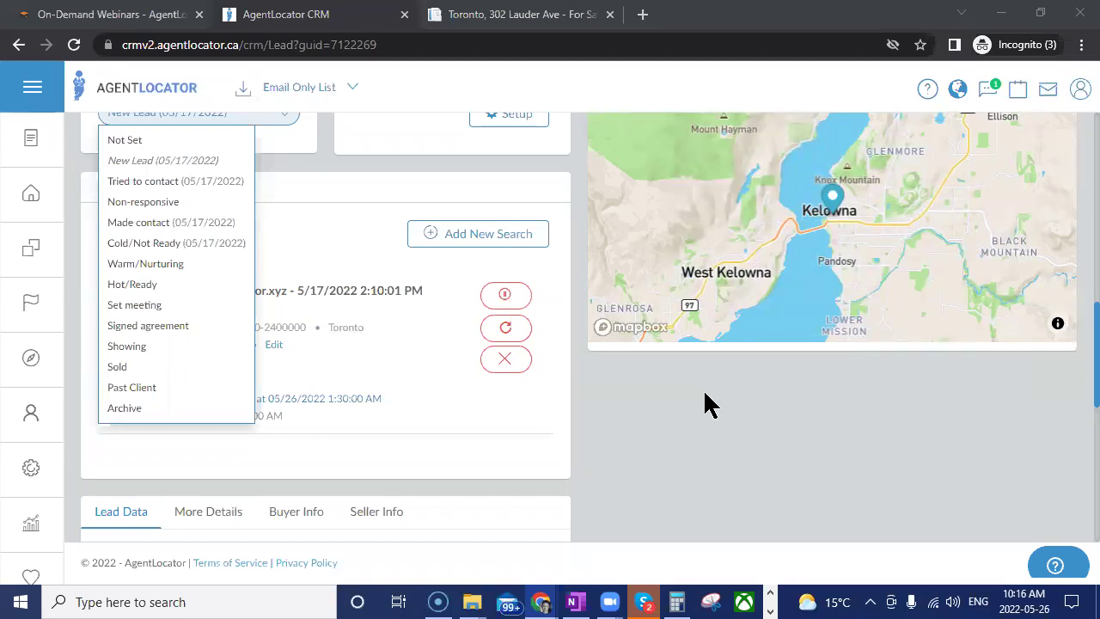
pyautogui.click(673, 408)
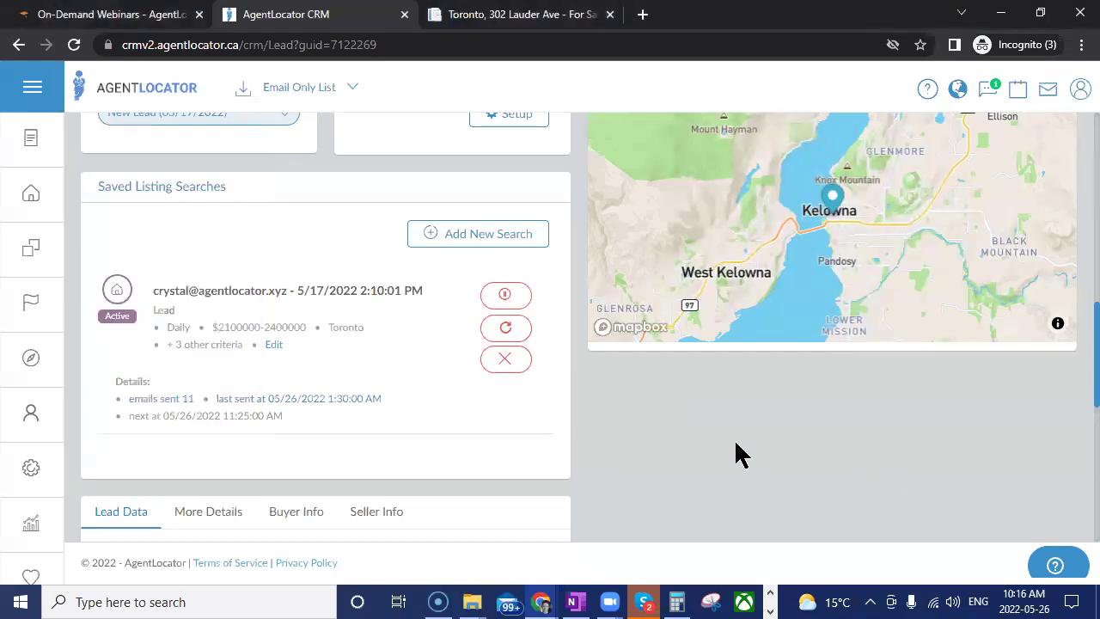
pyautogui.scroll(3, 737, 454)
pyautogui.scroll(5, 627, 440)
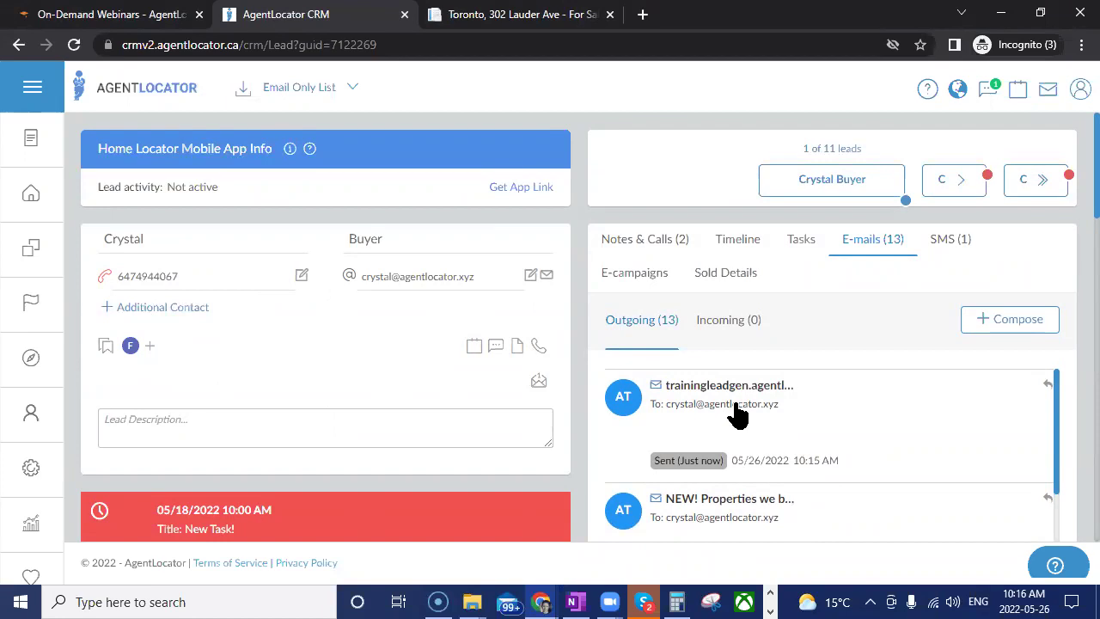
# - Review the notes and calls history of the lead for system entries about email and phone validity
pyautogui.moveTo(102, 282)
pyautogui.click(630, 247)
pyautogui.scroll(-1, 666, 548)
pyautogui.scroll(-4, 666, 548)
pyautogui.scroll(2, 663, 535)
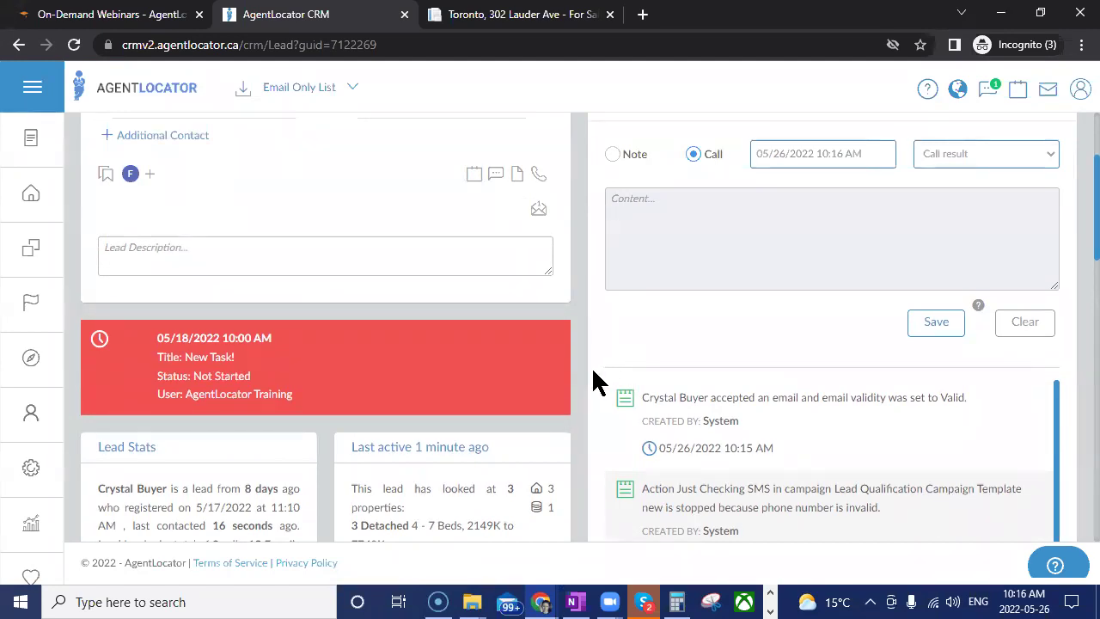
pyautogui.scroll(2, 588, 370)
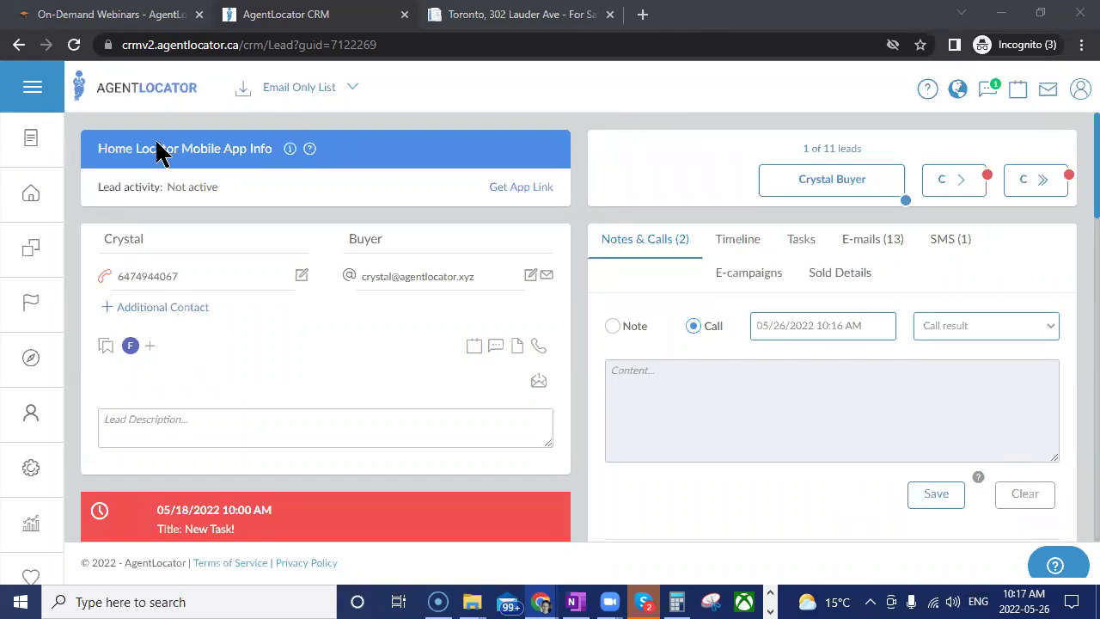
# - Return to the leads list and apply the saved filter "Email Only List"
pyautogui.click(35, 192)
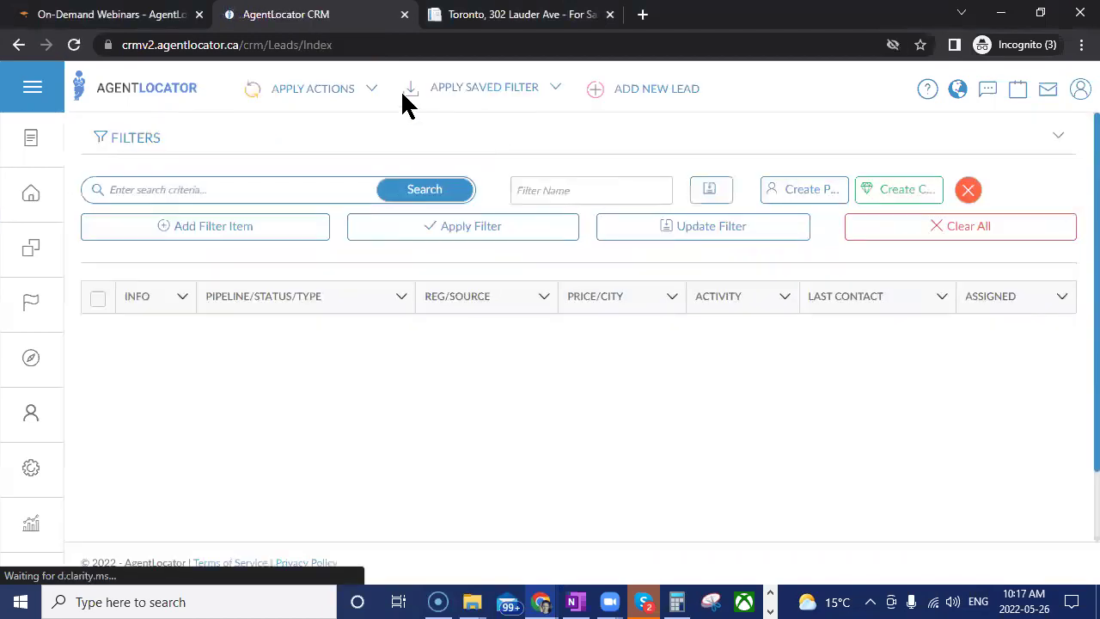
pyautogui.click(412, 89)
pyautogui.click(528, 140)
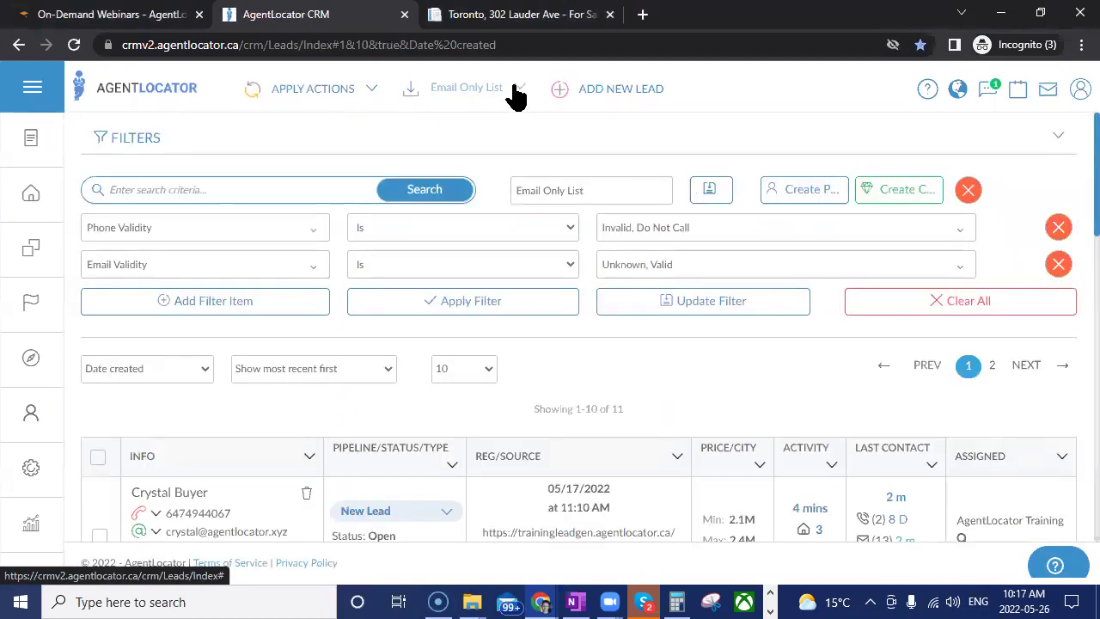
# - Apply the saved filter "#1 - New Leads with 0 Calls Logged" and open the second lead in the list
pyautogui.click(519, 90)
pyautogui.click(464, 244)
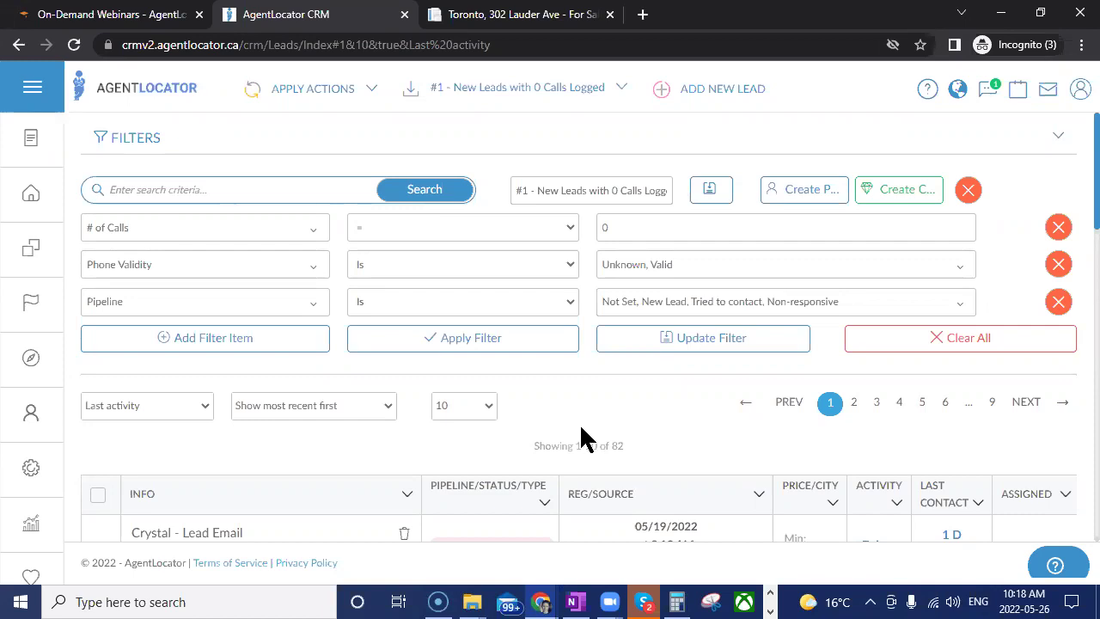
pyautogui.scroll(-2, 582, 437)
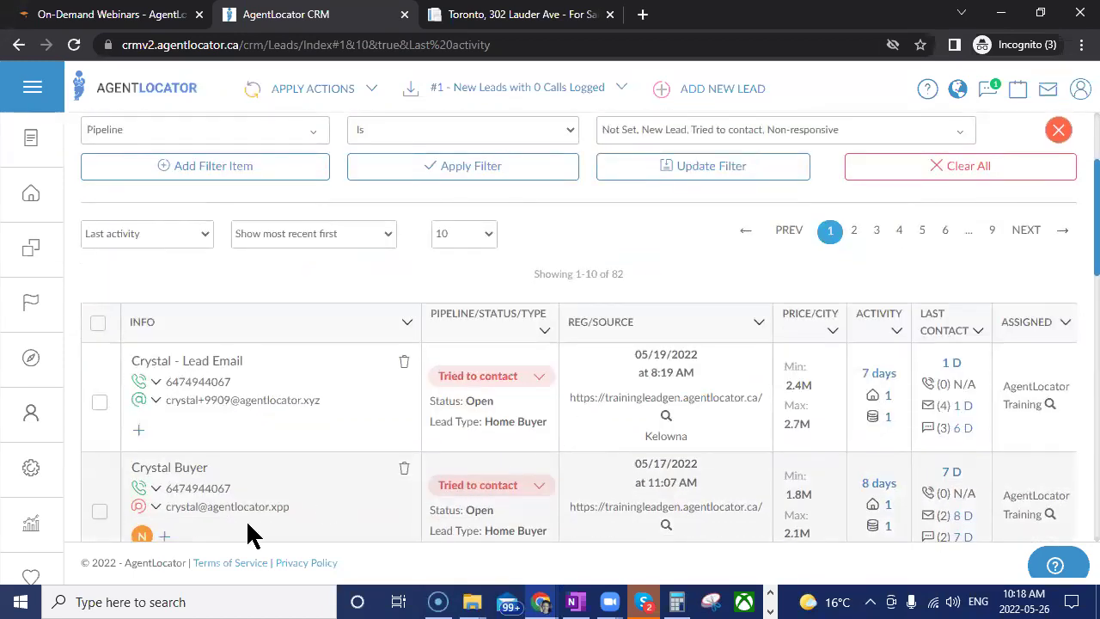
pyautogui.click(167, 467)
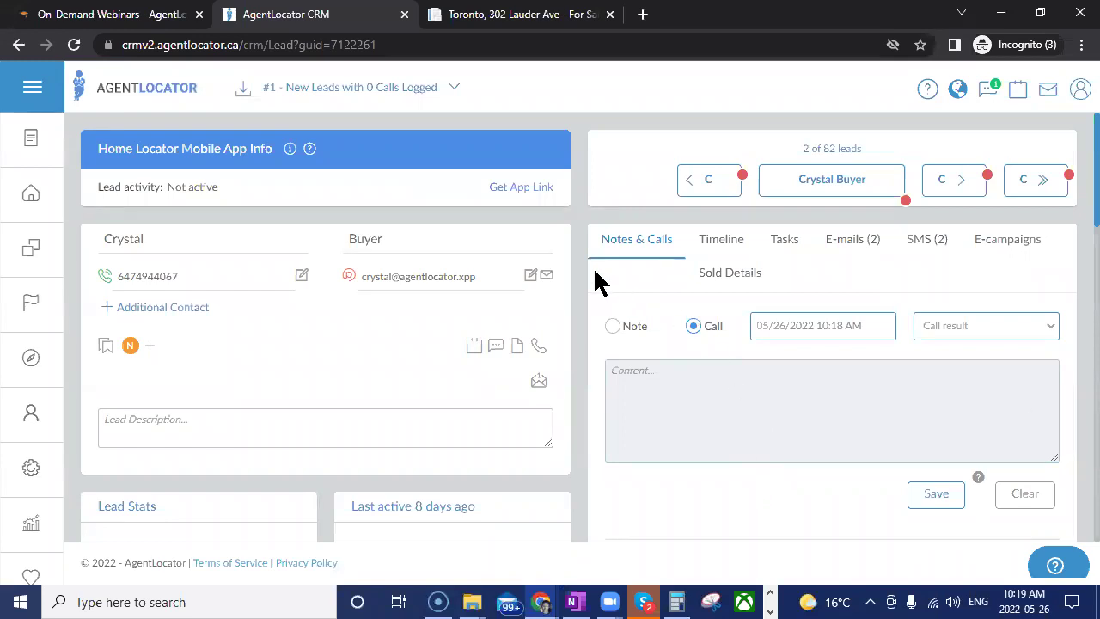
# - Search the open lead's e-campaign choices for "bad" and select "Bad Number Campaign" without assigning it
pyautogui.moveTo(343, 280)
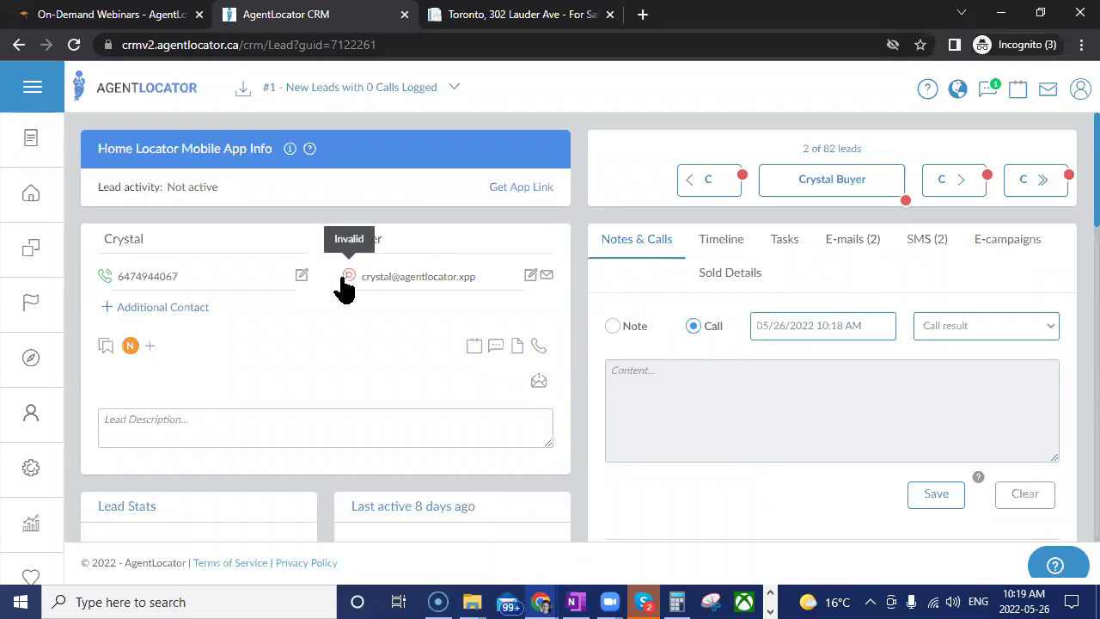
pyautogui.moveTo(101, 286)
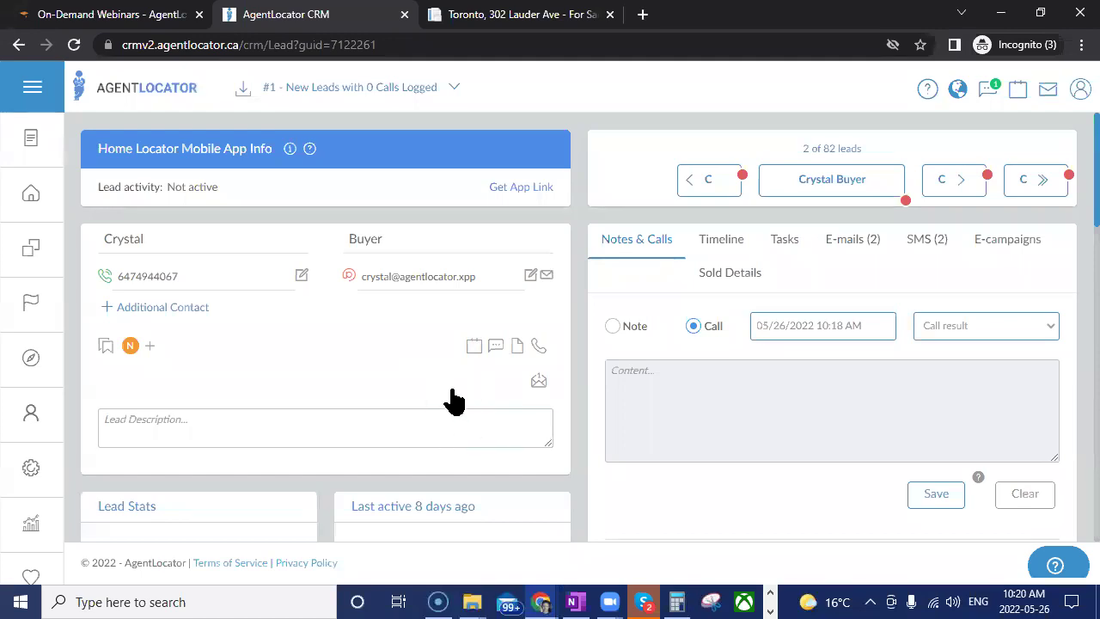
pyautogui.click(1001, 245)
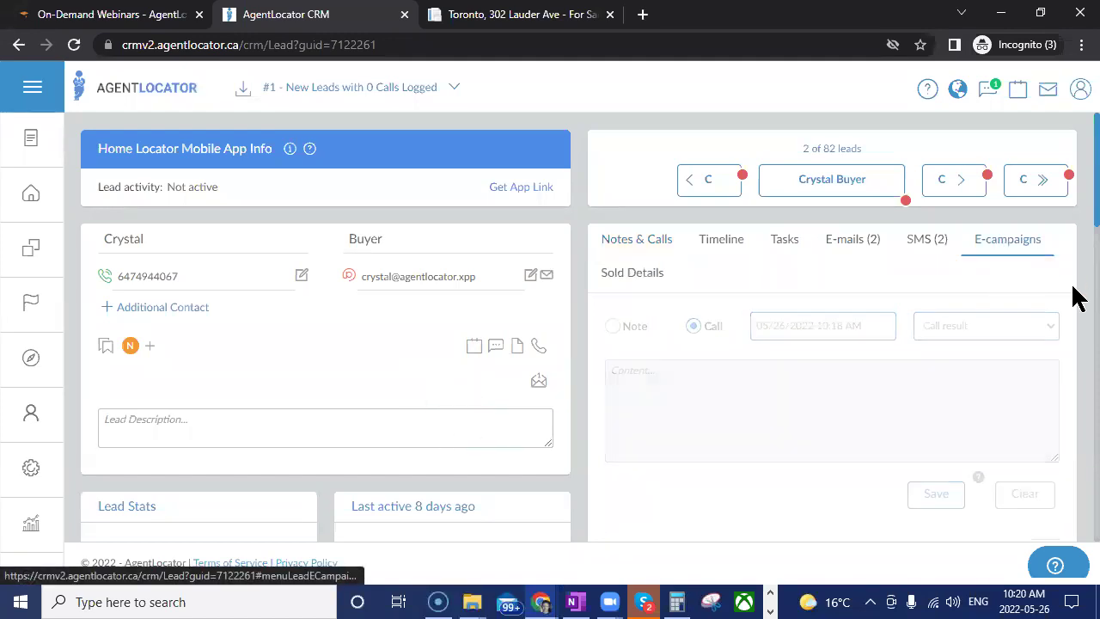
pyautogui.click(727, 332)
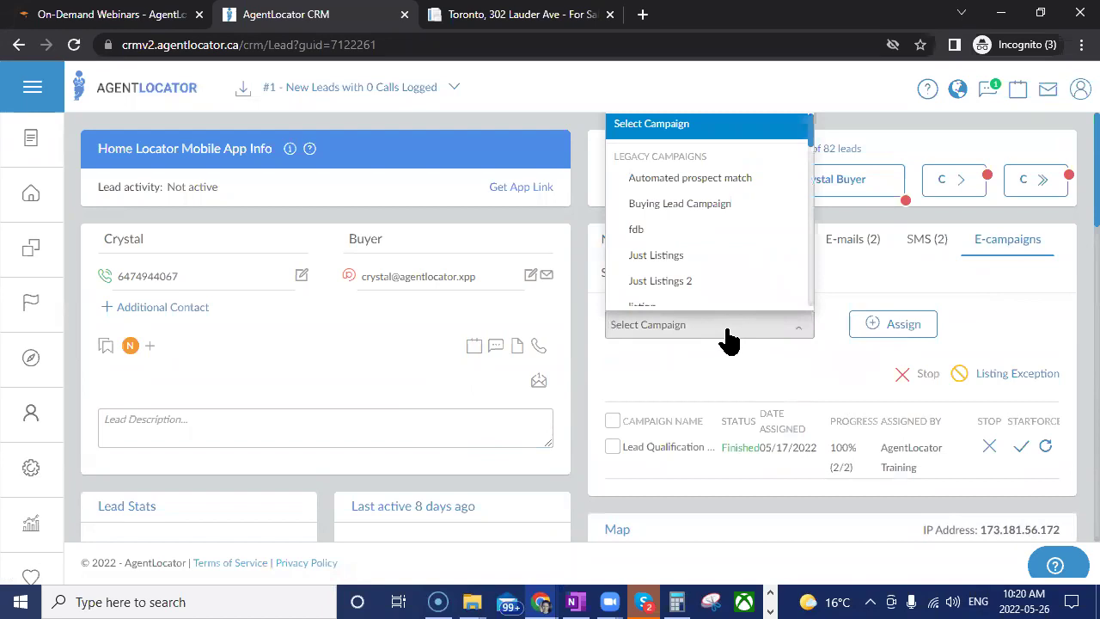
pyautogui.write('bad')
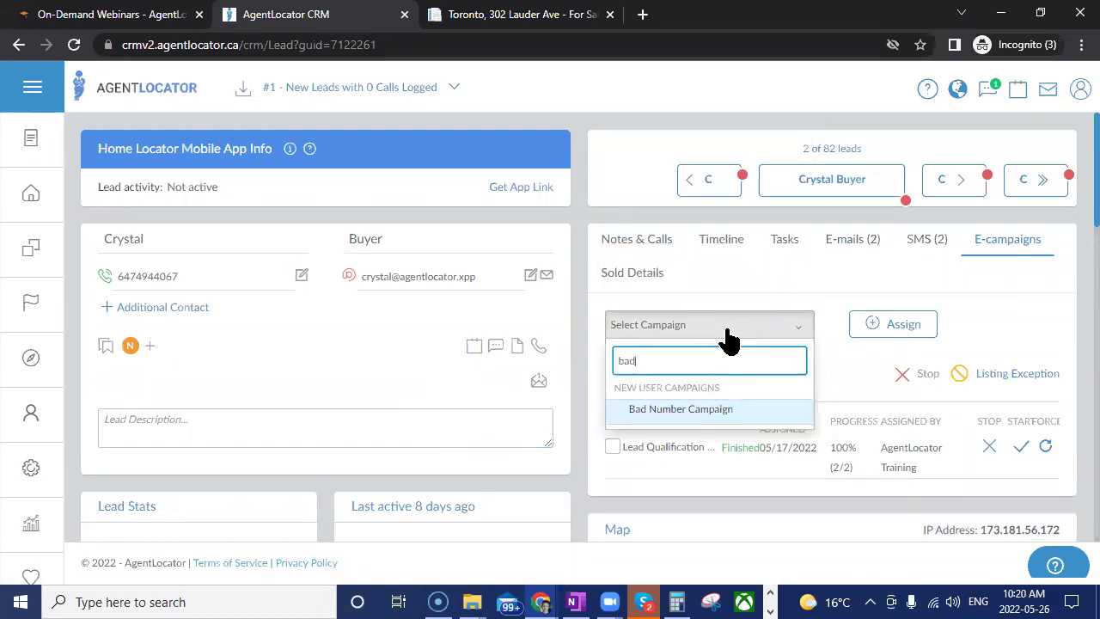
pyautogui.click(701, 411)
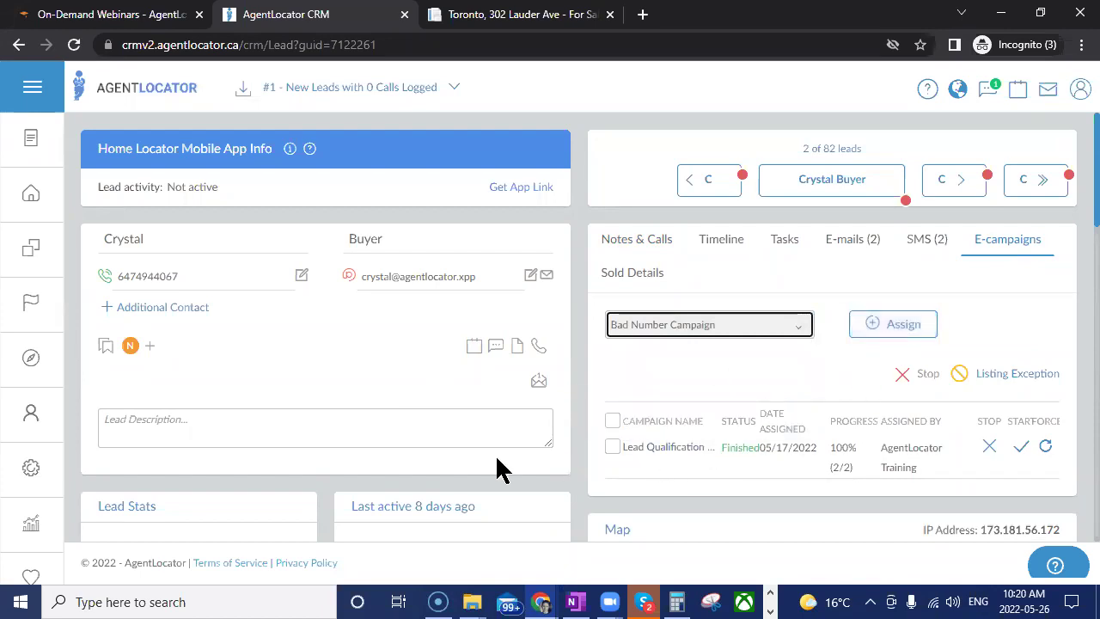
# - Find "Bad Number Campaign" in the campaign template editor and open it for editing
pyautogui.moveTo(52, 451)
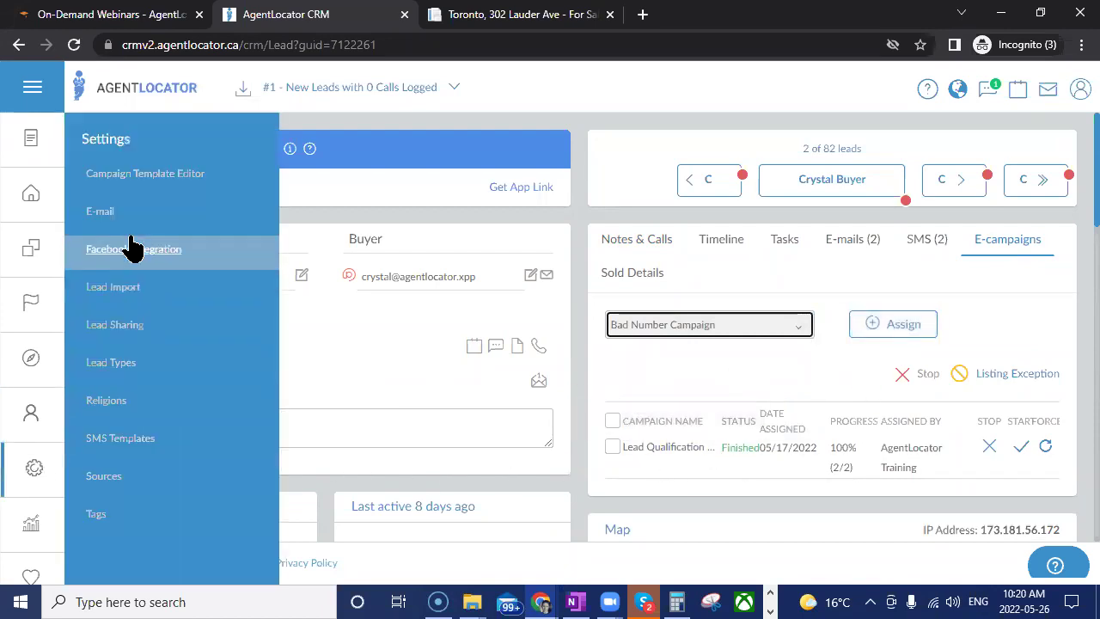
pyautogui.click(142, 178)
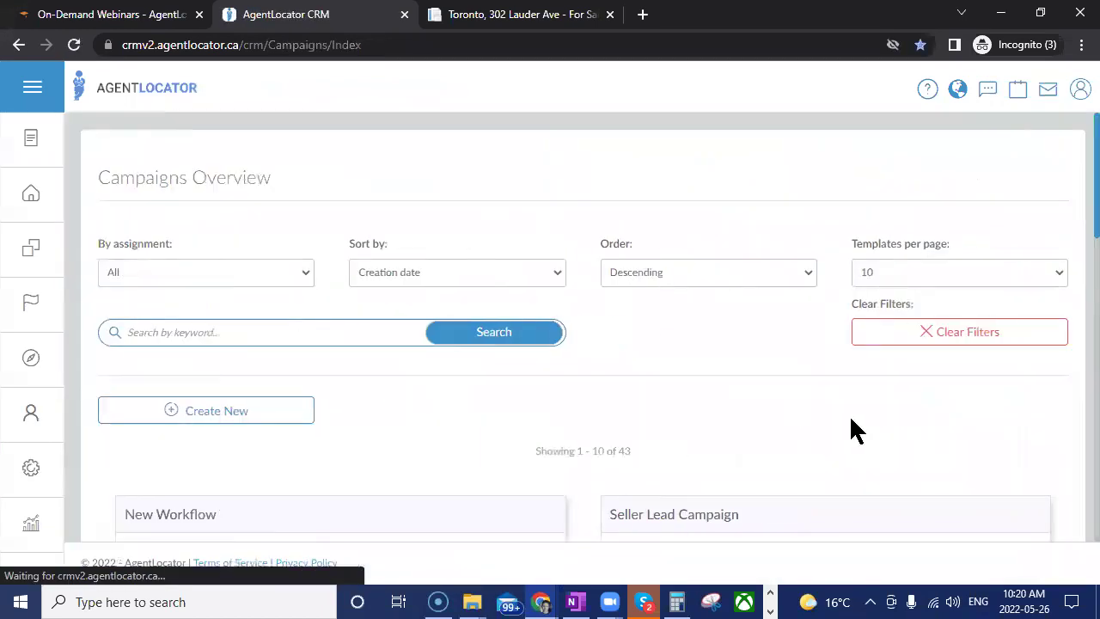
pyautogui.scroll(-6, 851, 417)
pyautogui.scroll(1, 853, 421)
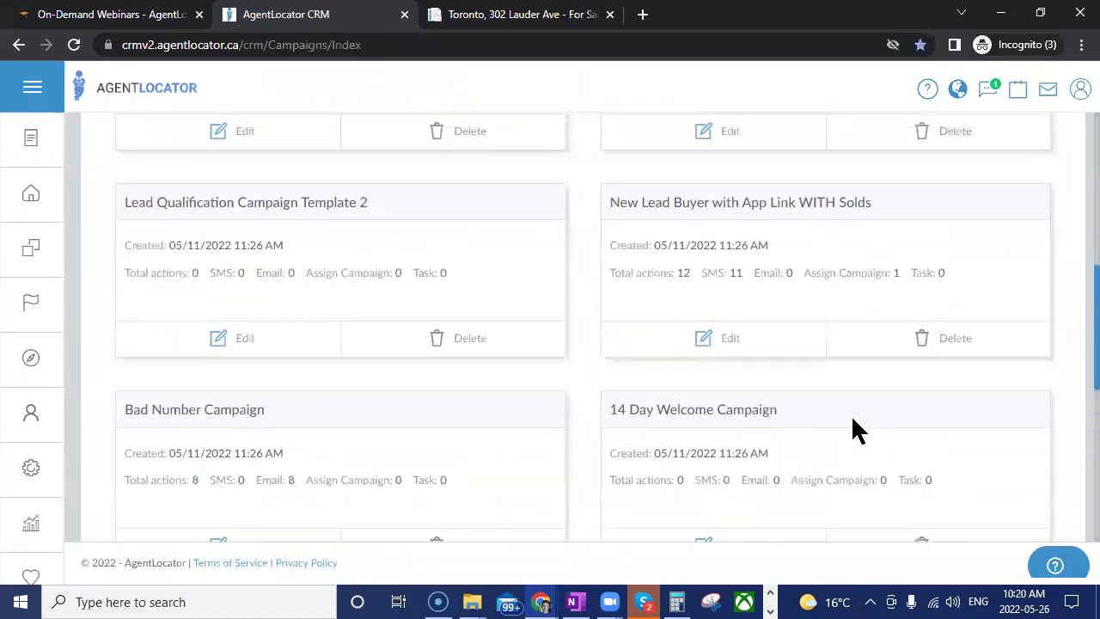
pyautogui.scroll(-2, 853, 421)
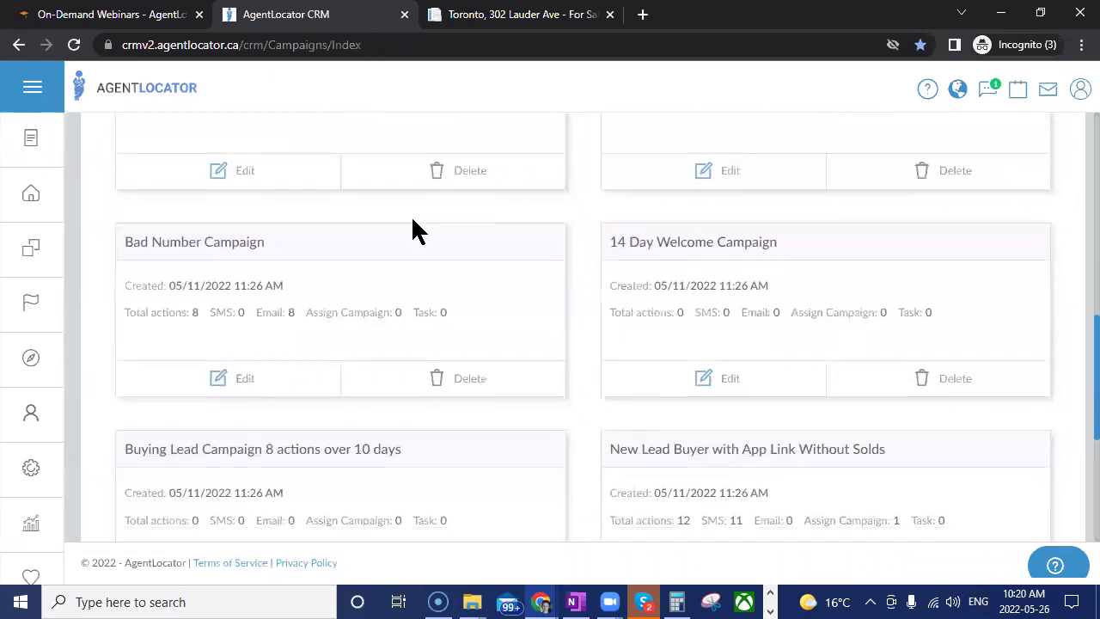
pyautogui.click(248, 392)
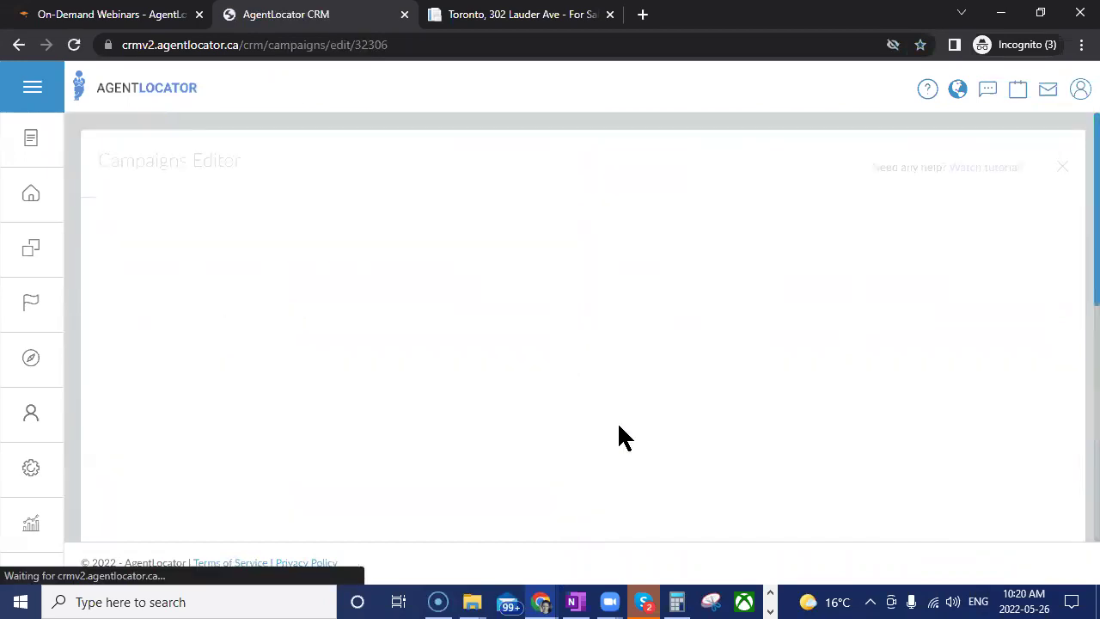
# - Look through the campaign's e-mail sequence and read the full content of its first e-mail, "Oops - I think we got something wrong!"
pyautogui.scroll(-2, 645, 463)
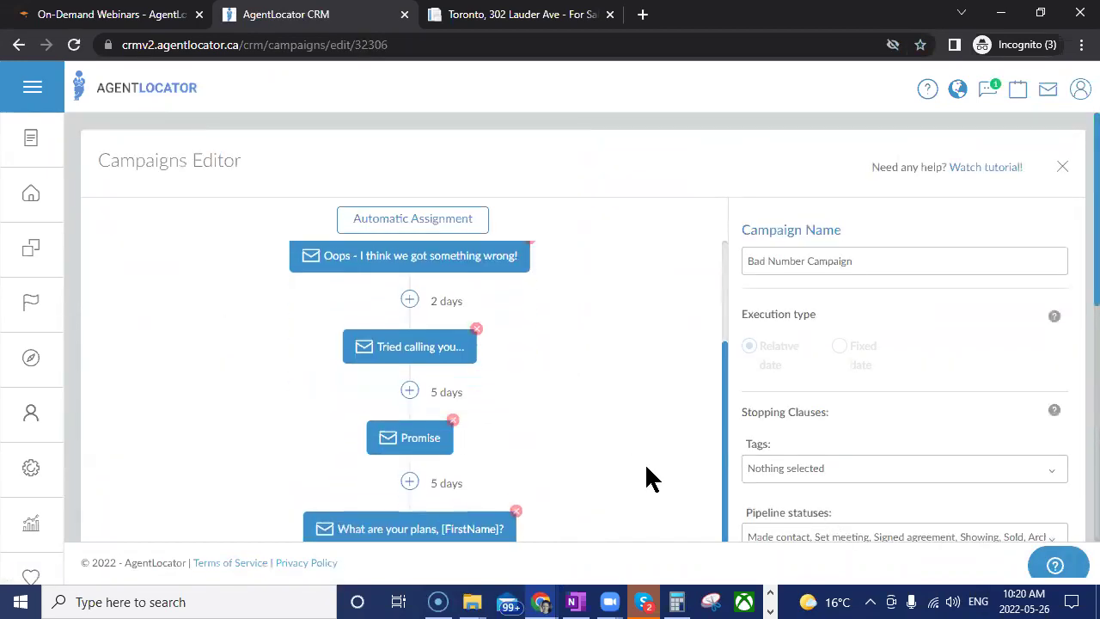
pyautogui.scroll(2, 593, 404)
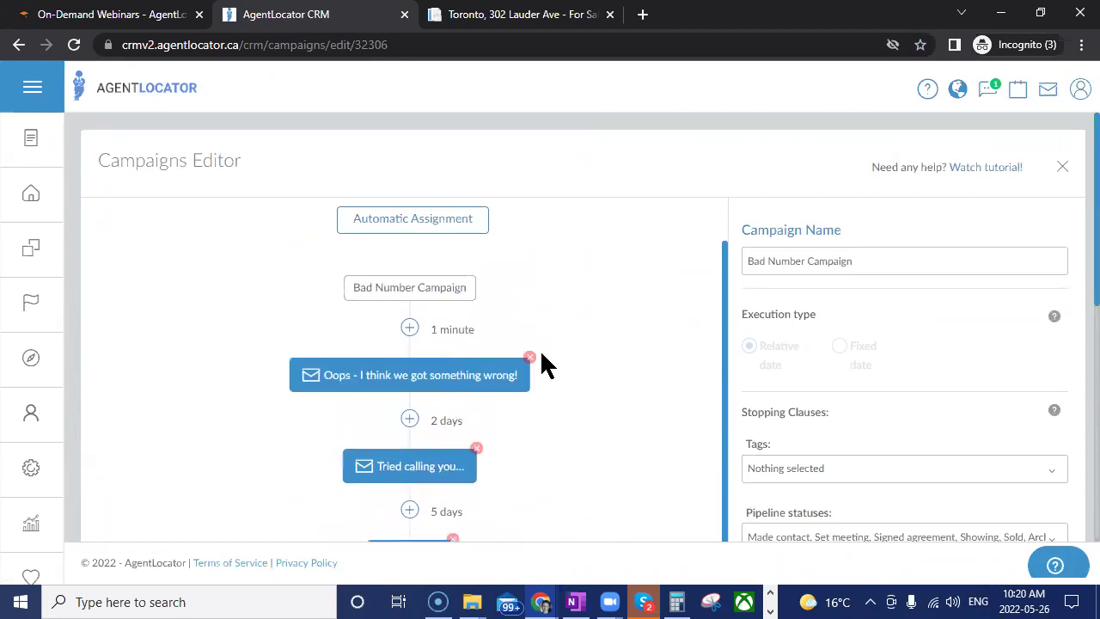
pyautogui.click(422, 389)
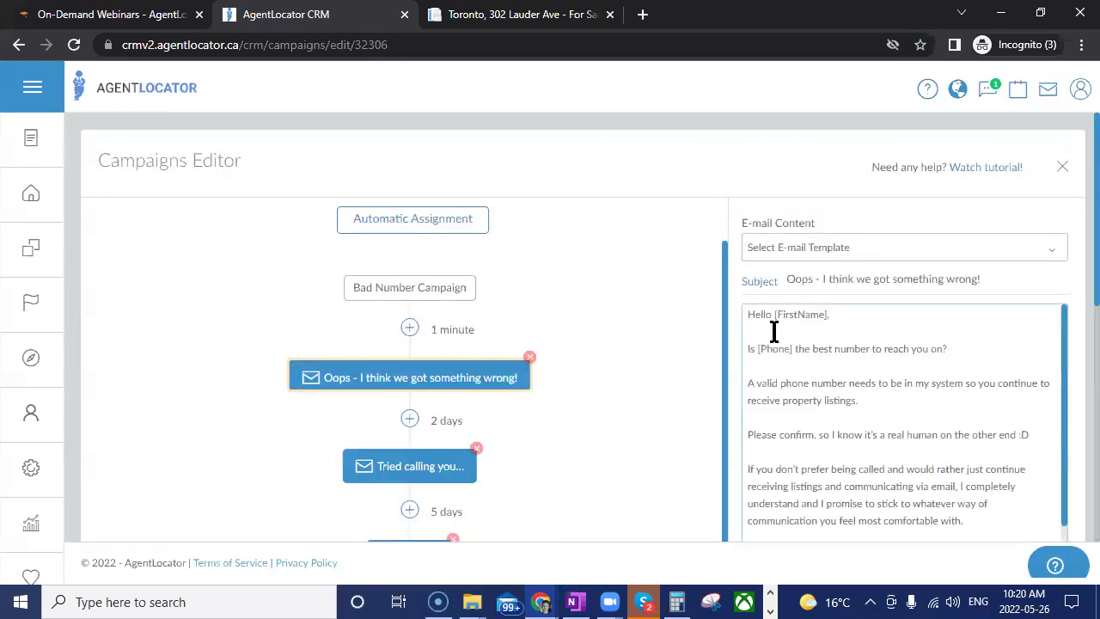
pyautogui.scroll(-1, 870, 432)
pyautogui.scroll(-2, 870, 434)
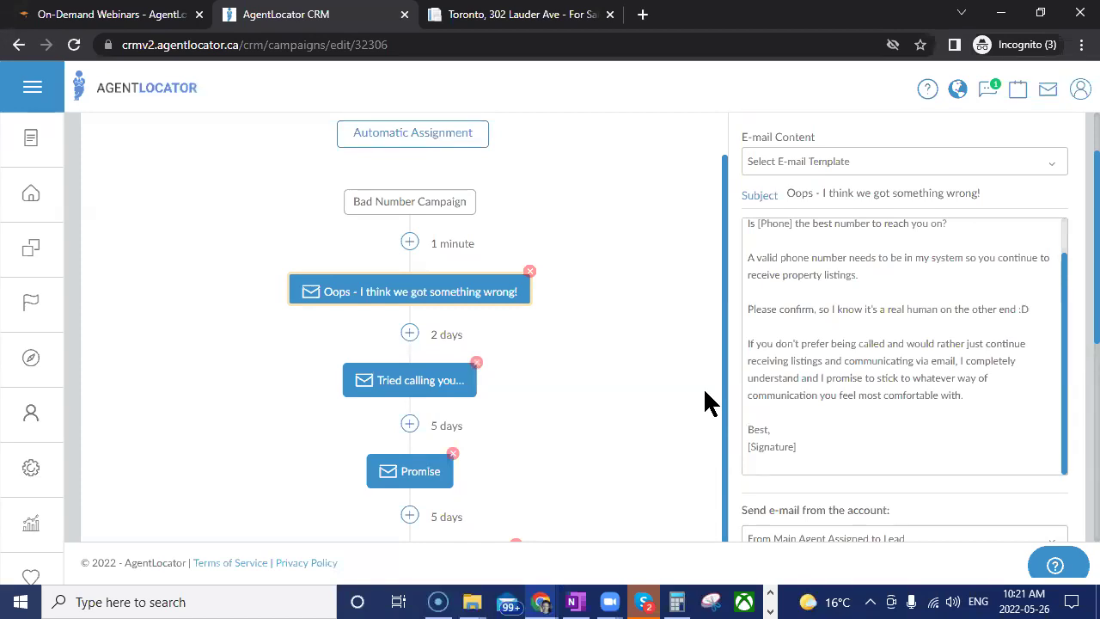
# - Return to the leads list and review the leads under the applied filter "#1 - New Leads with 0 Calls Logged"
pyautogui.click(34, 194)
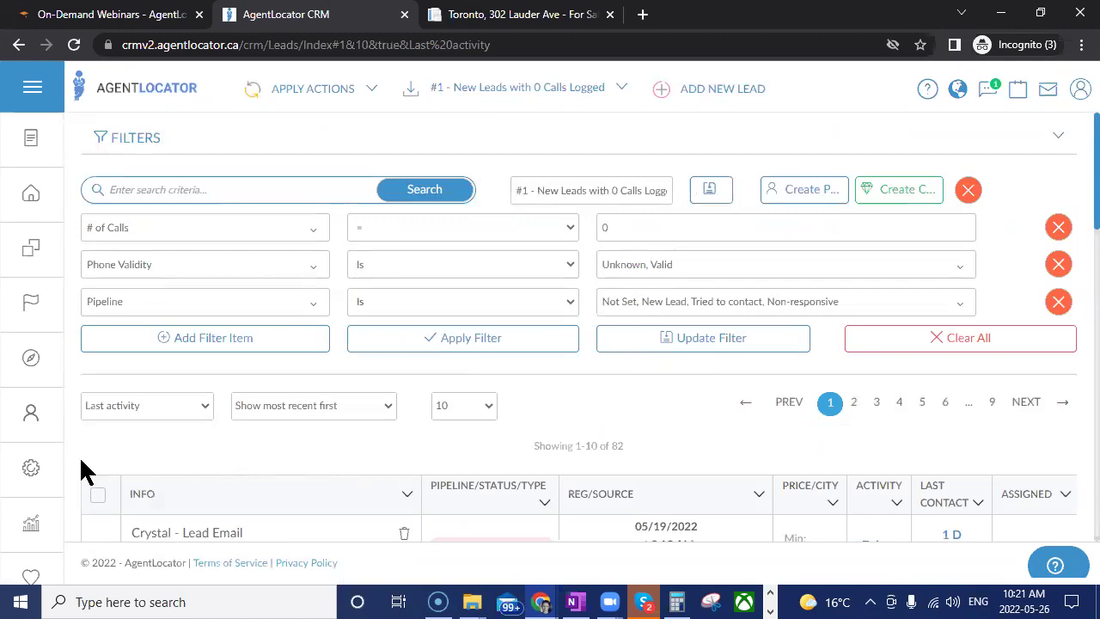
pyautogui.click(32, 467)
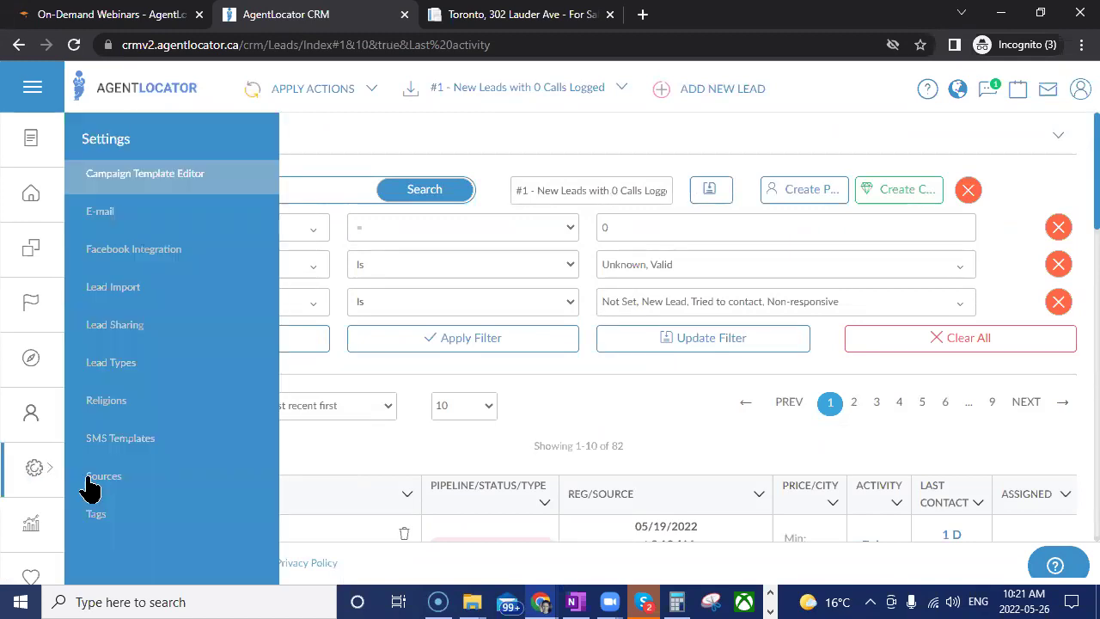
pyautogui.click(537, 451)
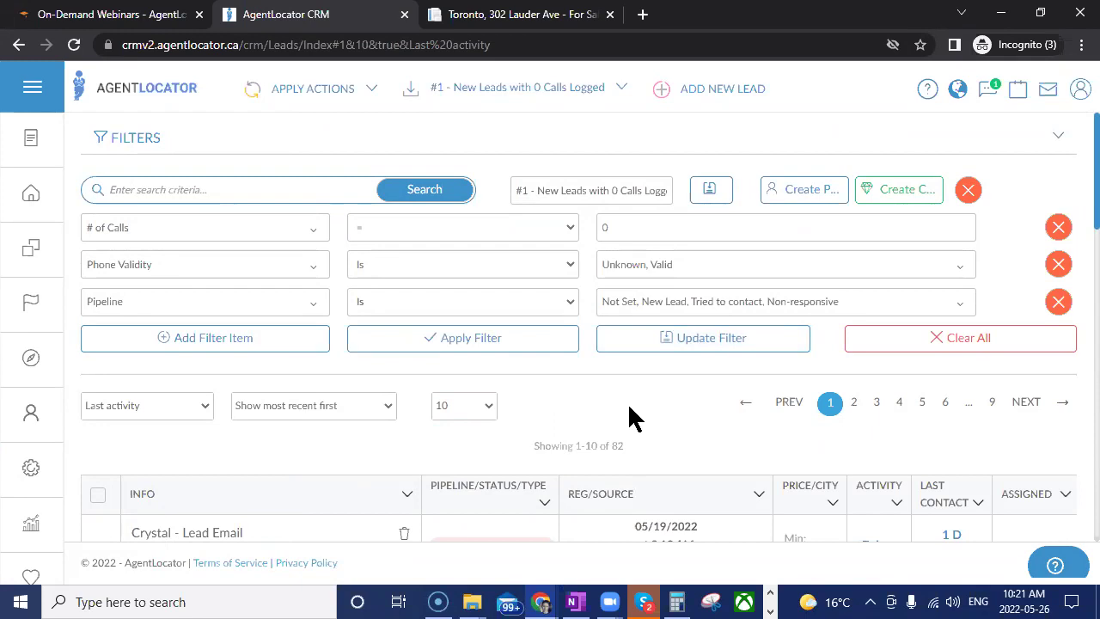
pyautogui.scroll(-3, 630, 425)
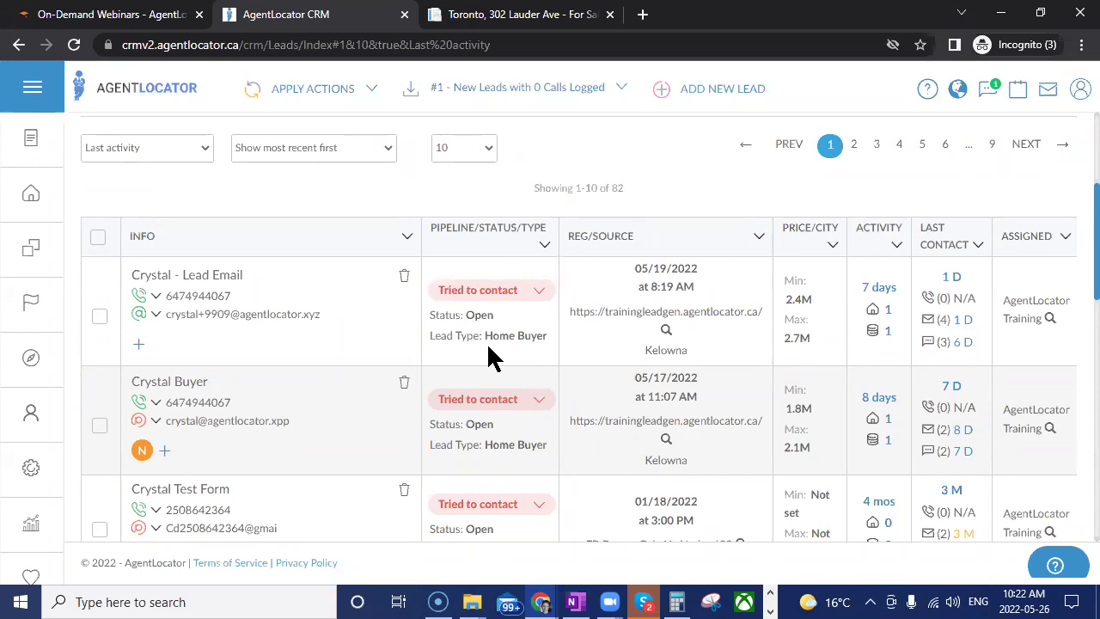
# - Open the CRM settings in the user preferences and enable the status change to 'Made contact' via e-mail
pyautogui.click(1081, 91)
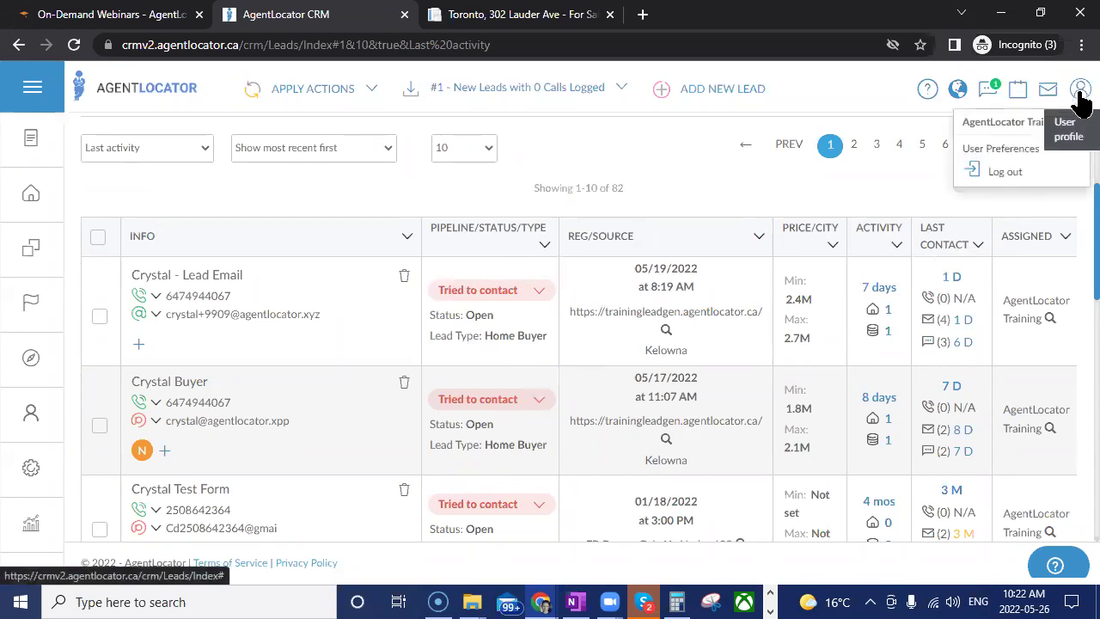
pyautogui.click(1000, 150)
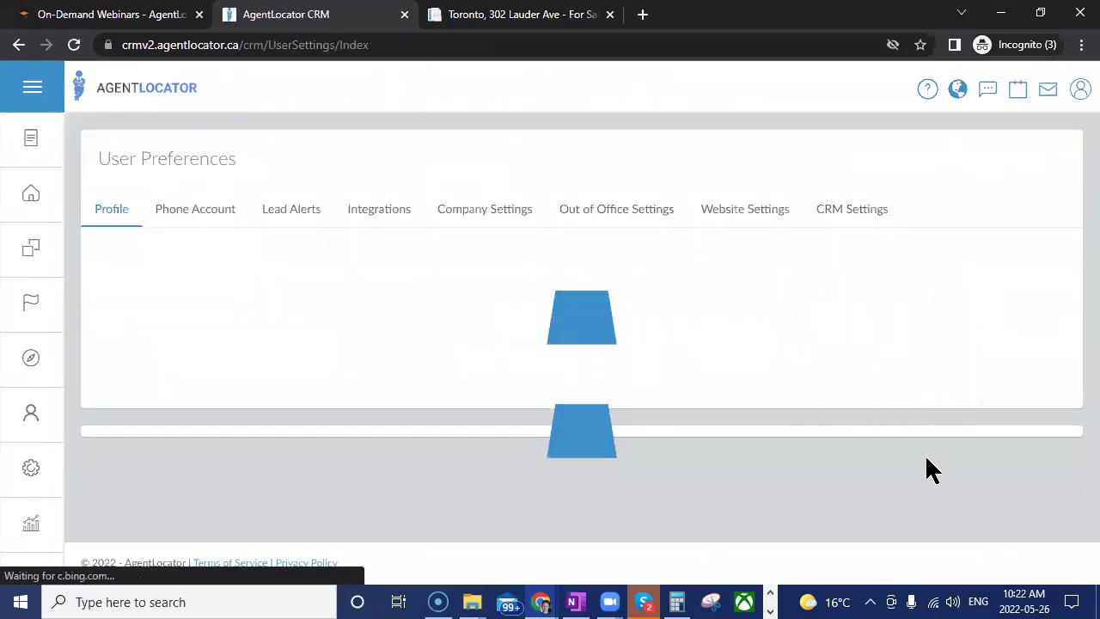
pyautogui.click(846, 213)
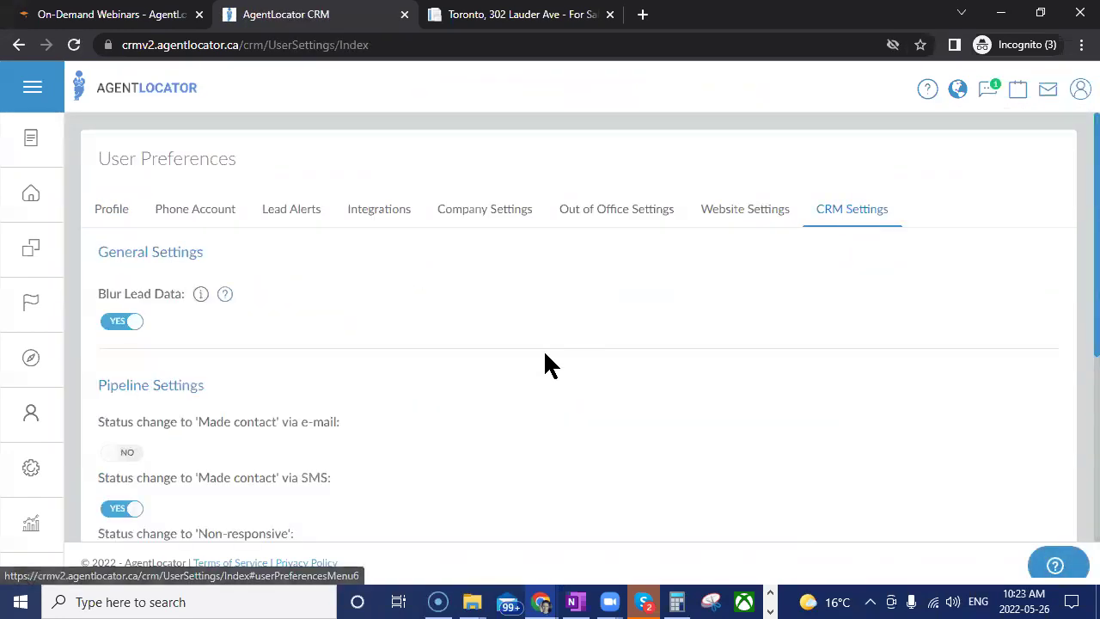
pyautogui.scroll(-2, 545, 352)
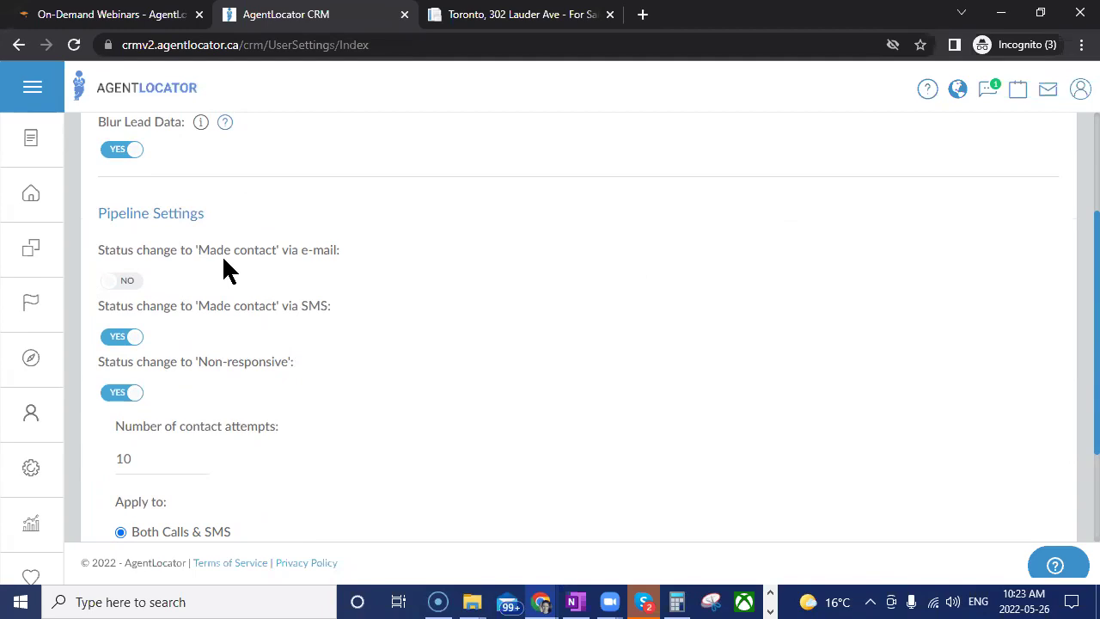
pyautogui.click(136, 282)
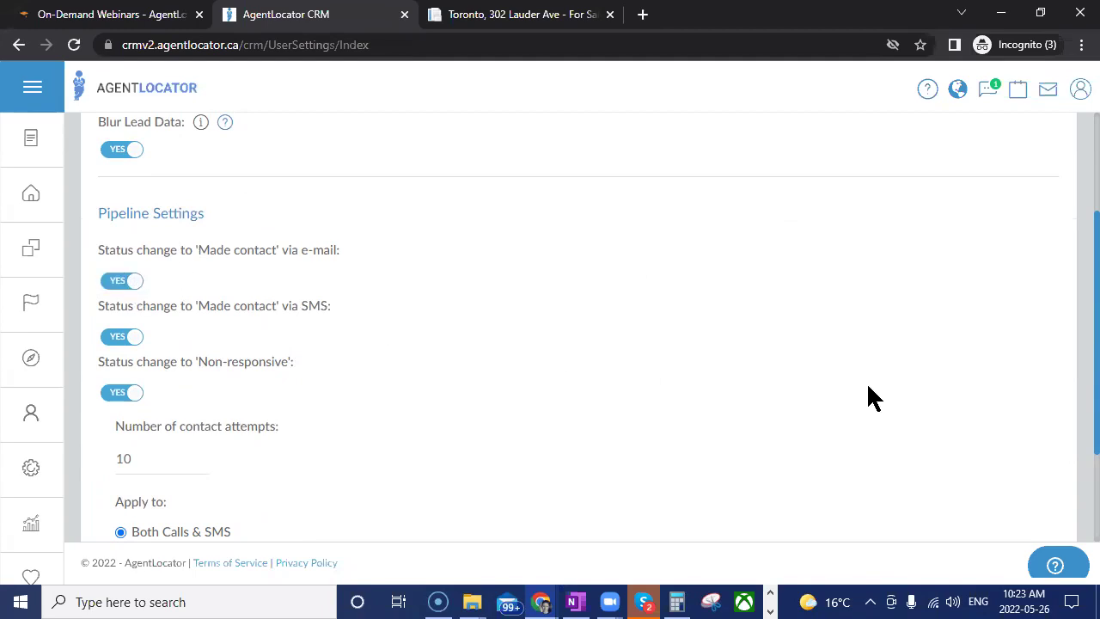
# - Switch the 'Non-responsive' status change off and on again, and apply its contact attempts to Calls, without saving
pyautogui.scroll(-2, 867, 391)
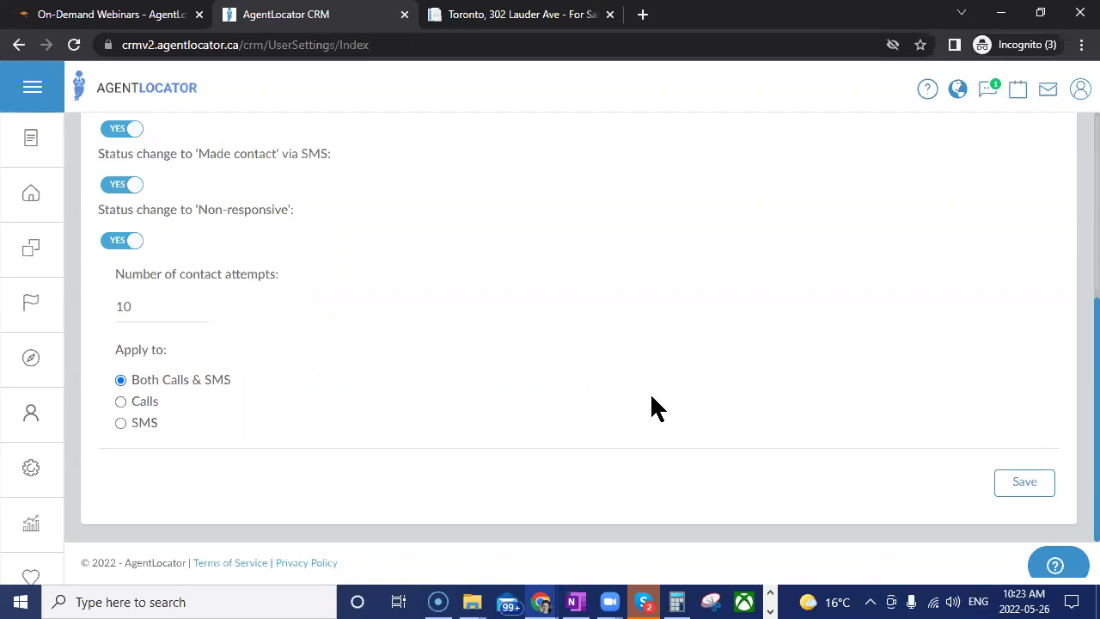
pyautogui.scroll(2, 651, 397)
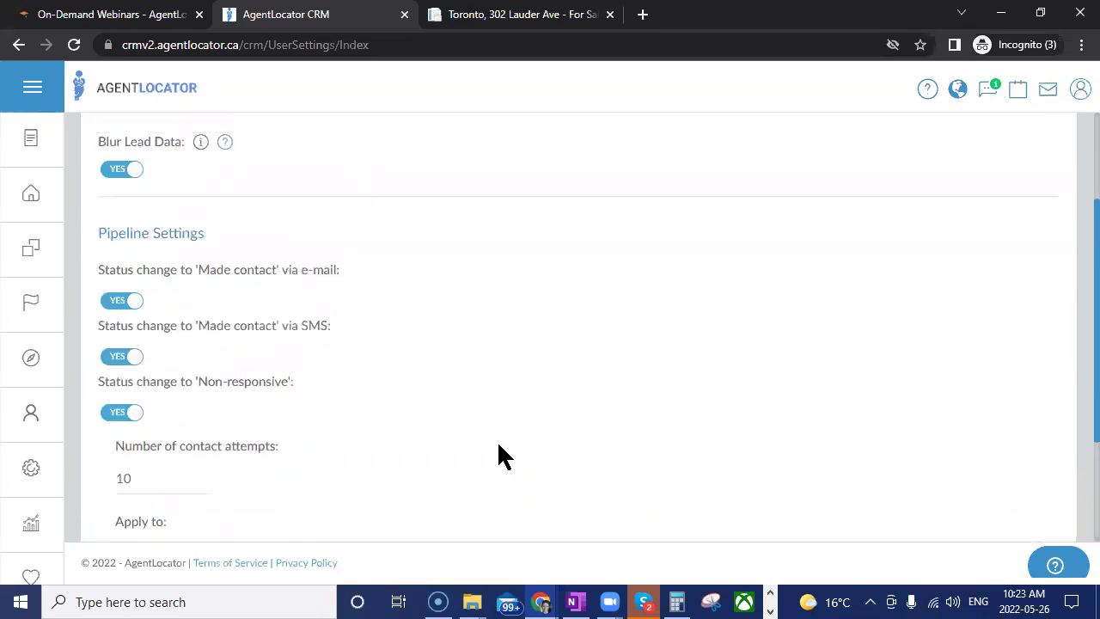
pyautogui.click(119, 413)
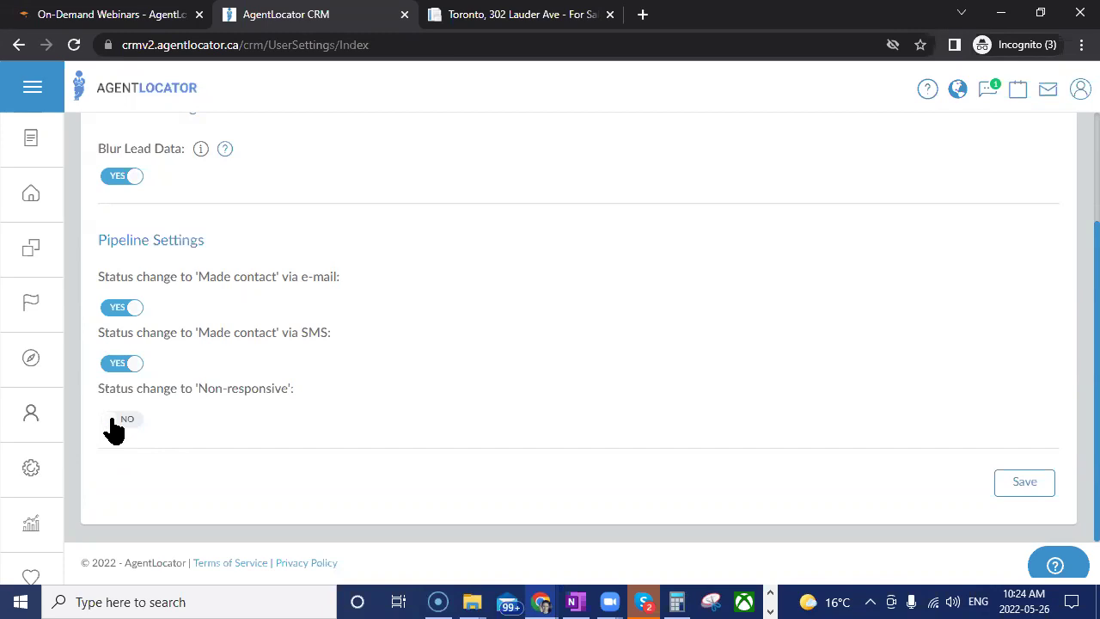
pyautogui.click(111, 421)
pyautogui.scroll(-2, 337, 495)
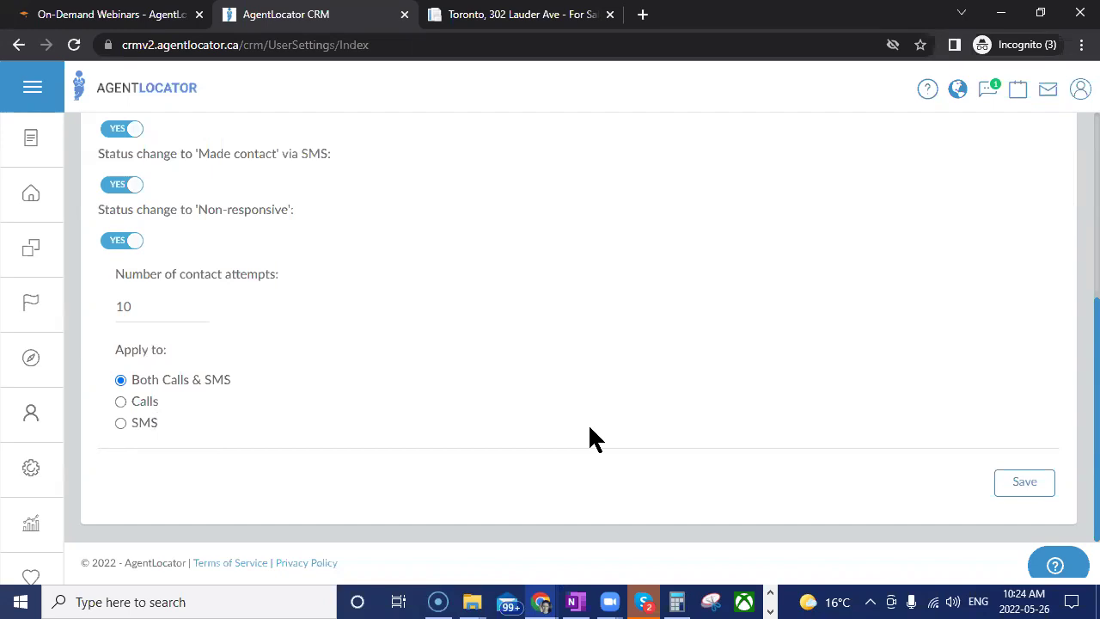
pyautogui.click(126, 402)
# - Return to the leads list and apply the saved filter "#4 - Need to Make Contact - 8+ Calls"
pyautogui.click(47, 196)
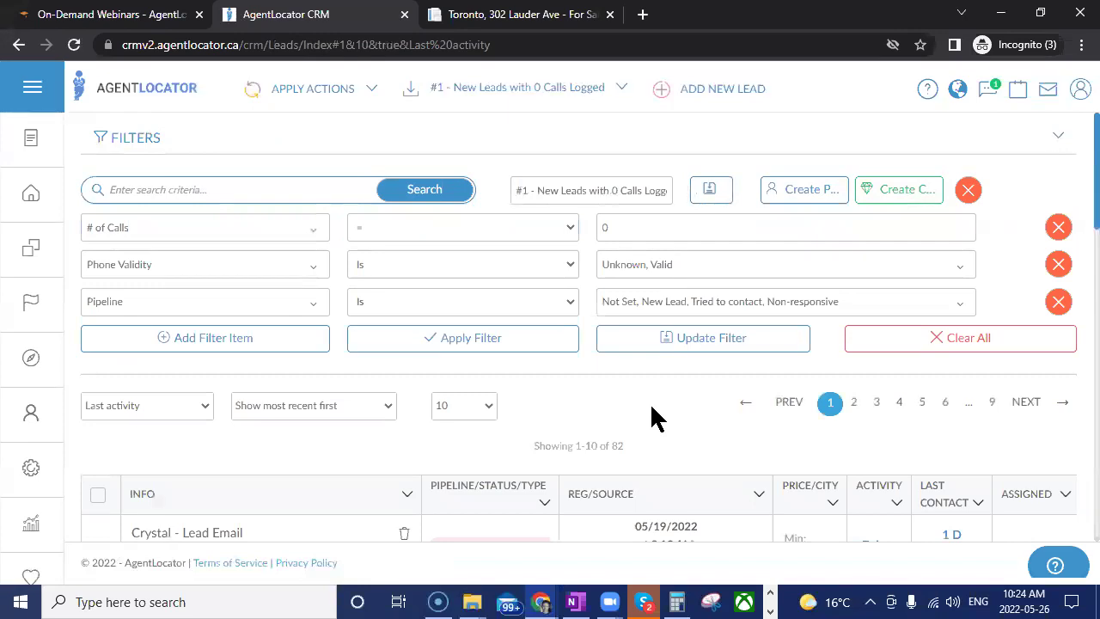
pyautogui.scroll(-4, 634, 471)
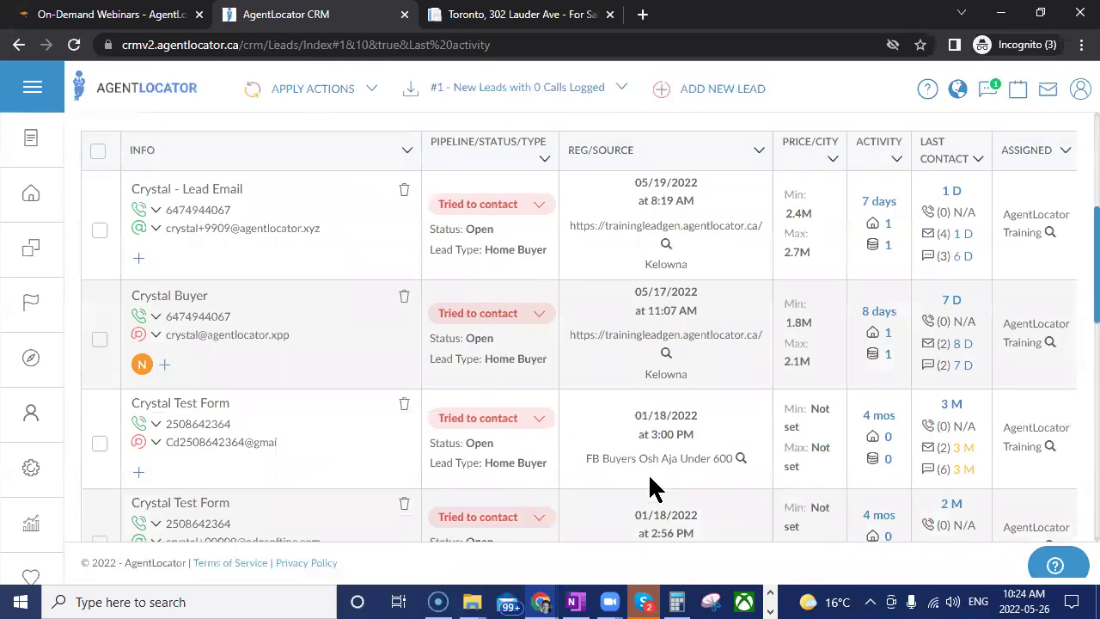
pyautogui.scroll(4, 650, 487)
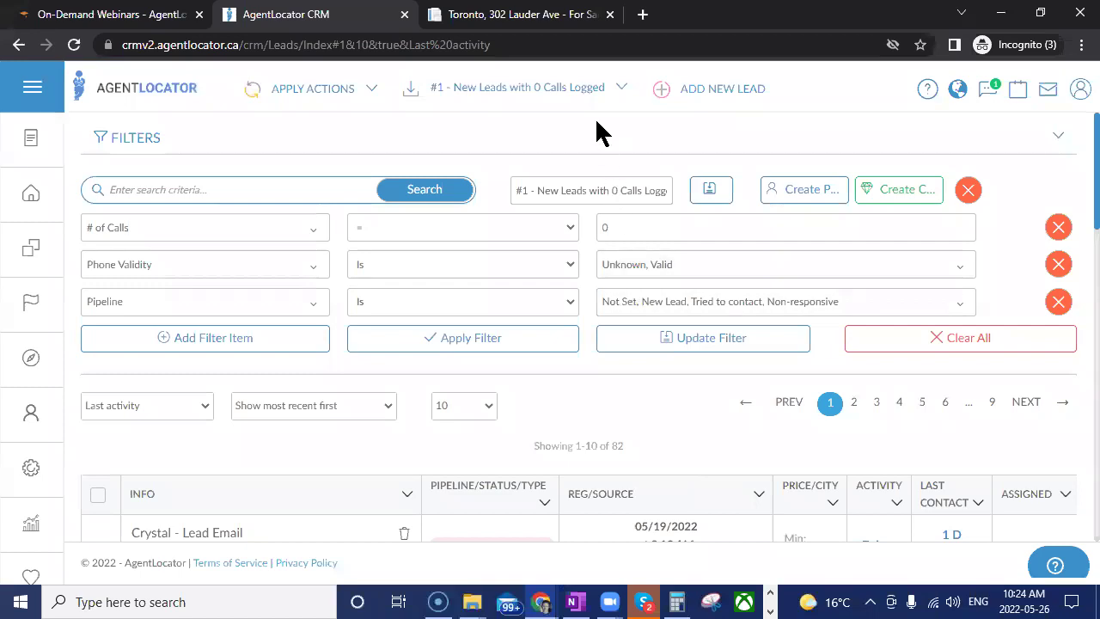
pyautogui.click(570, 95)
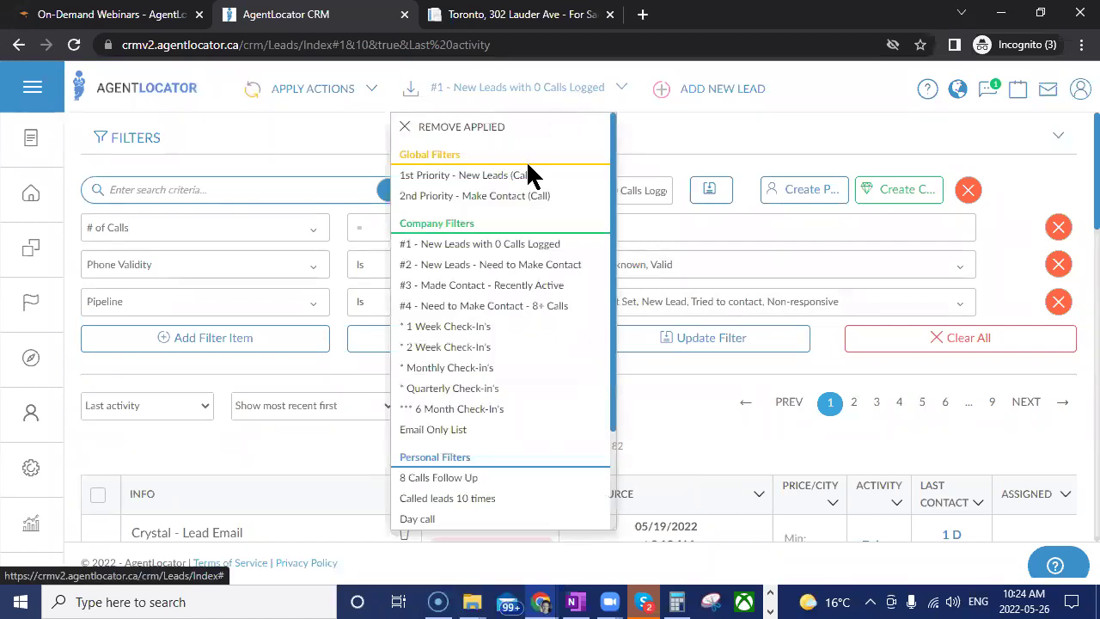
pyautogui.click(453, 312)
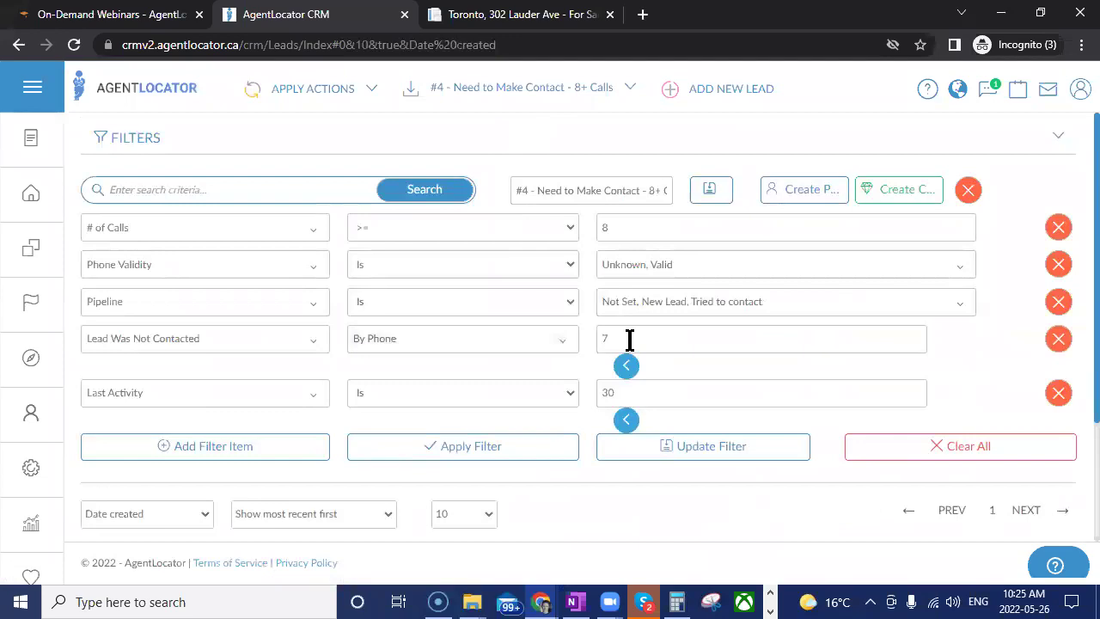
# - Change the filter's Pipeline condition to Non-responsive only, deselecting Not Set, New Lead and Tried to contact
pyautogui.click(668, 309)
pyautogui.click(659, 419)
pyautogui.click(644, 391)
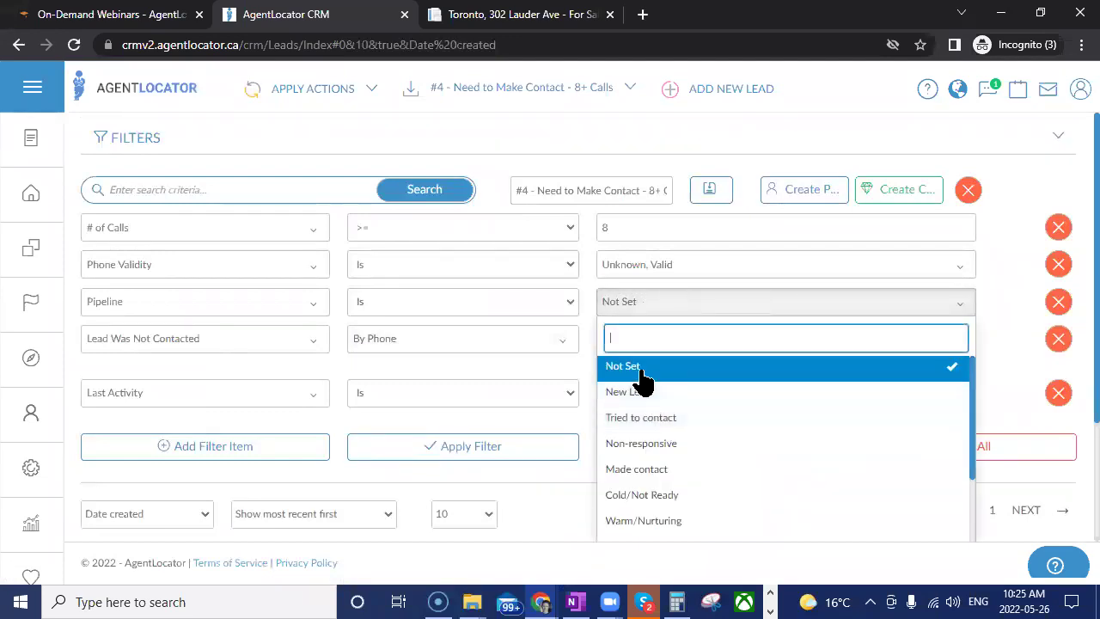
pyautogui.click(641, 366)
pyautogui.click(673, 446)
pyautogui.click(550, 491)
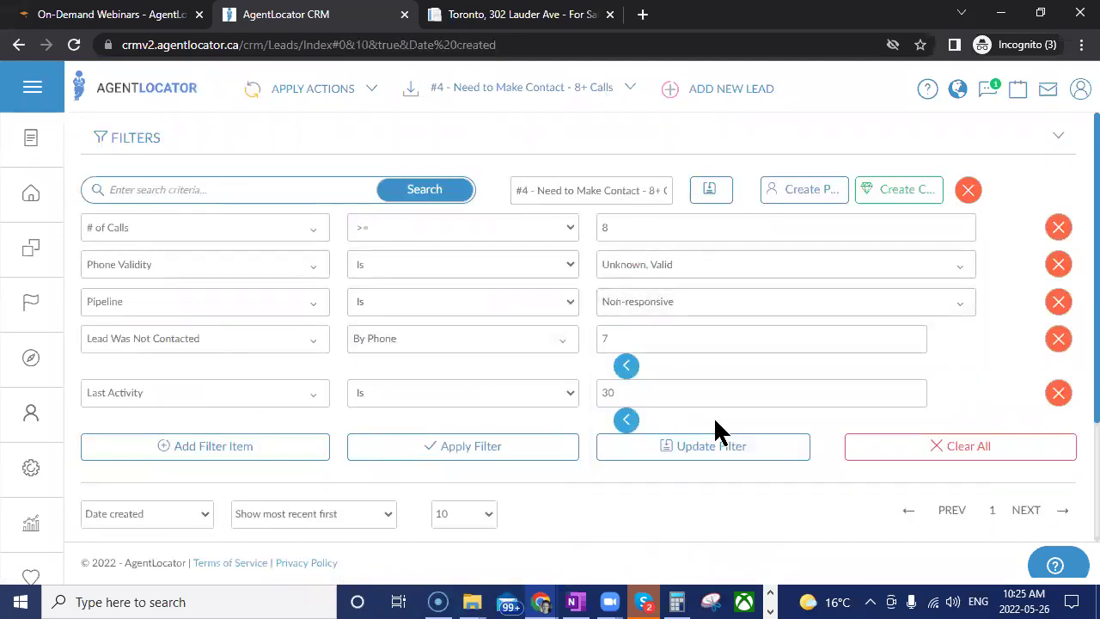
# - Remove the Last Activity condition from the filter and apply the modified filter
pyautogui.click(678, 462)
pyautogui.click(928, 518)
pyautogui.click(1059, 394)
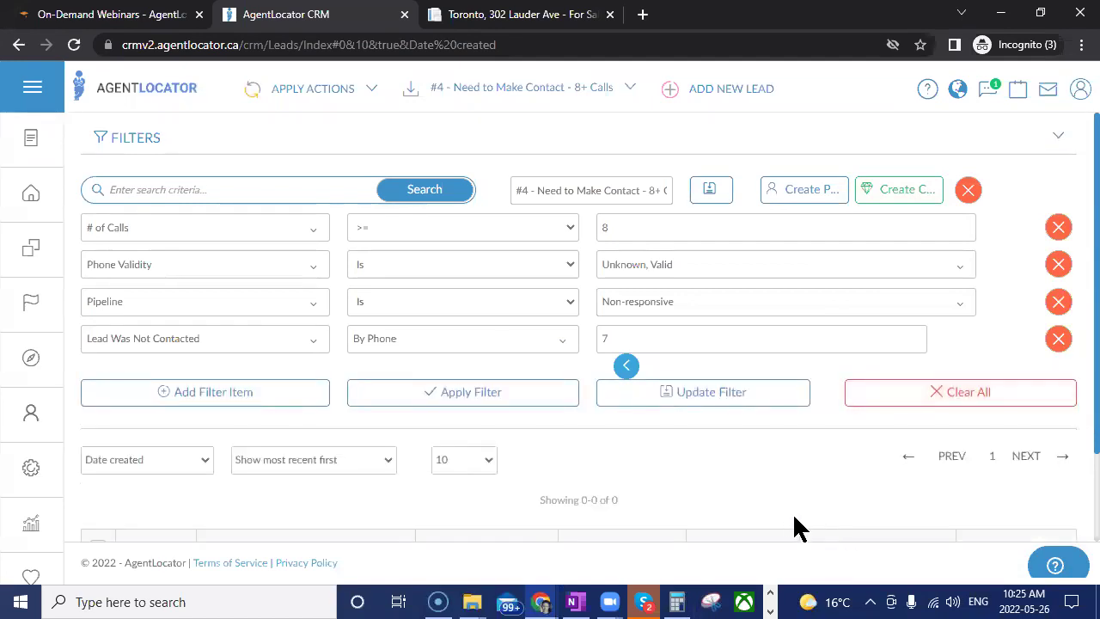
pyautogui.click(547, 404)
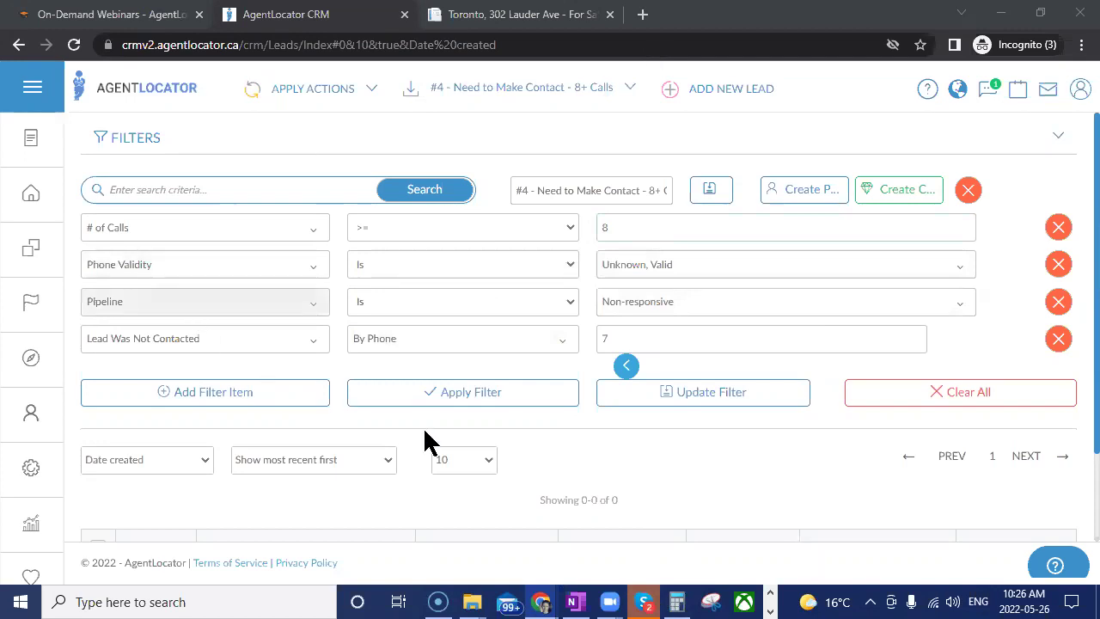
# - Clear all conditions of the current filter and add a new blank filter item
pyautogui.click(893, 400)
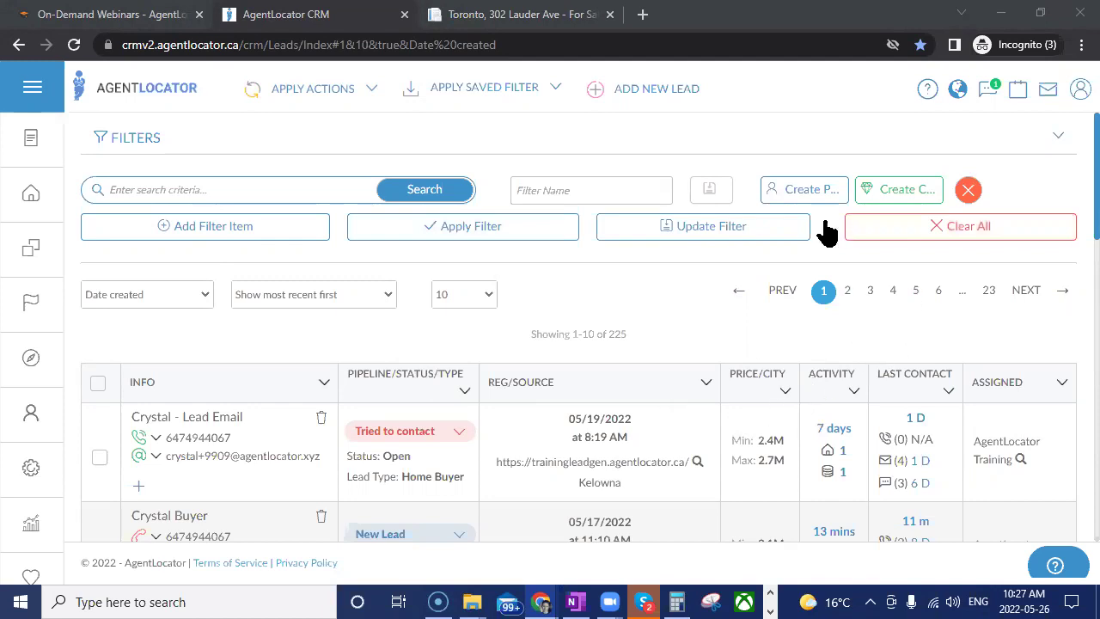
pyautogui.click(246, 232)
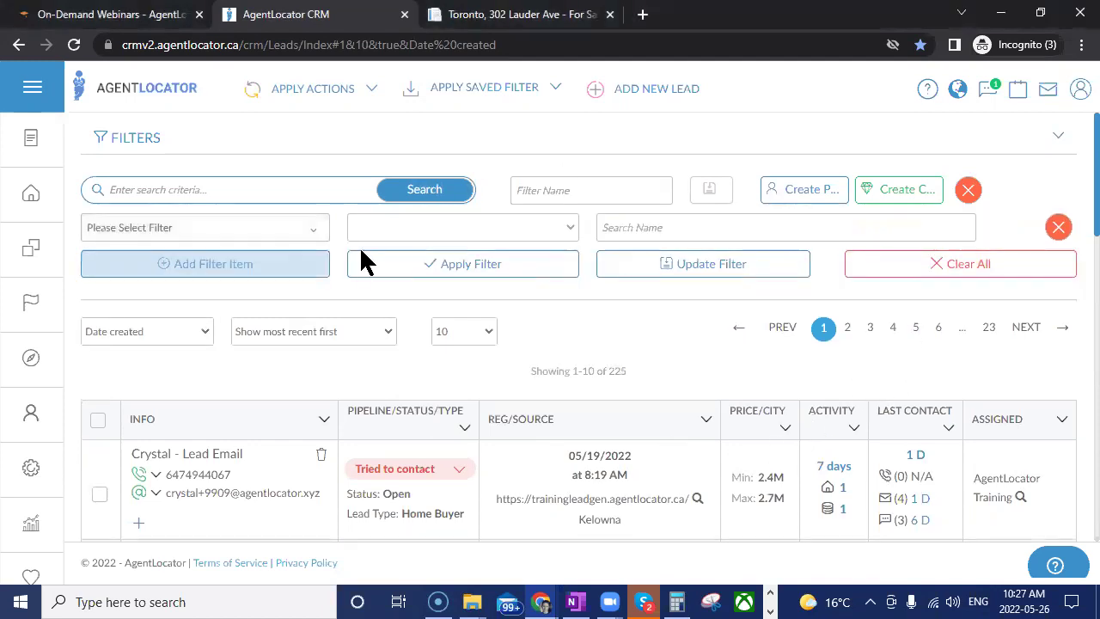
# - Examine the full list of filter types available for the new filter item
pyautogui.click(221, 232)
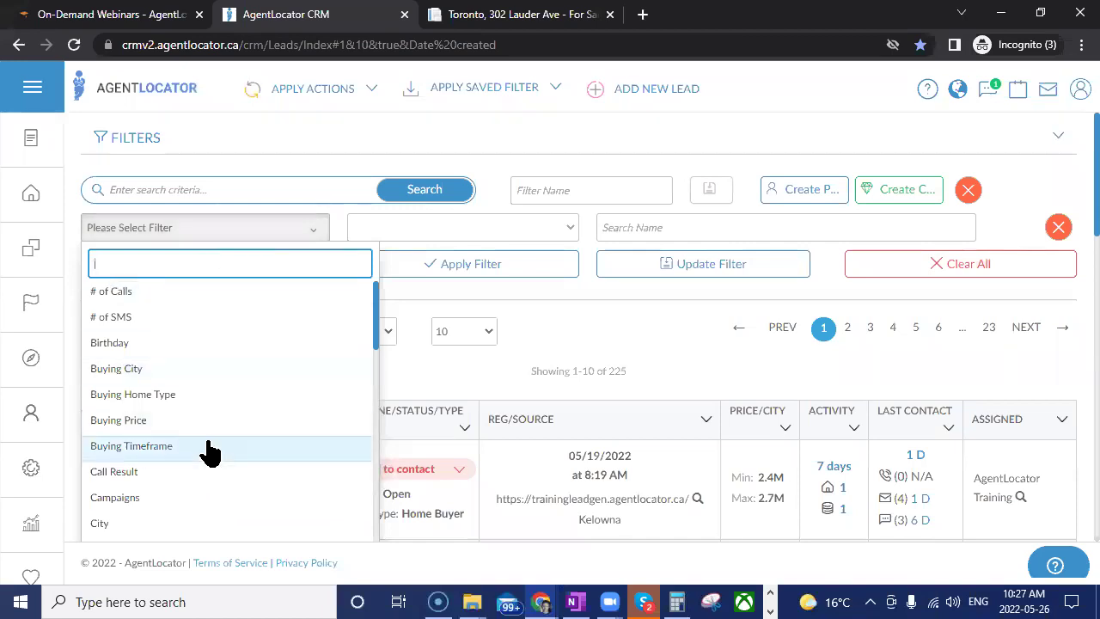
pyautogui.scroll(-5, 209, 450)
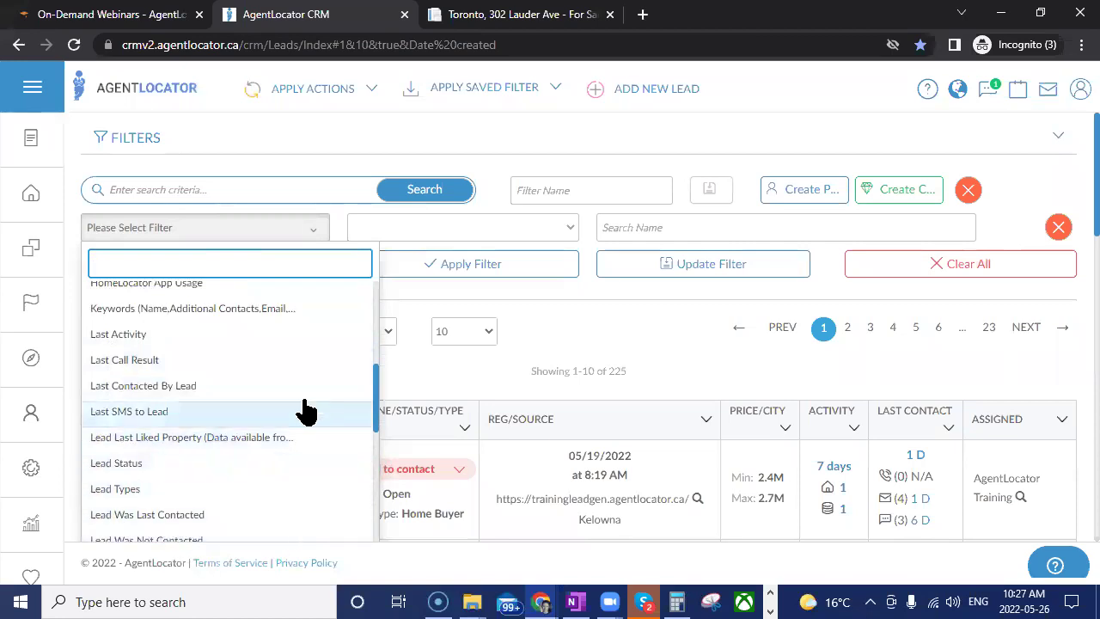
pyautogui.scroll(-3, 169, 508)
pyautogui.scroll(-2, 172, 511)
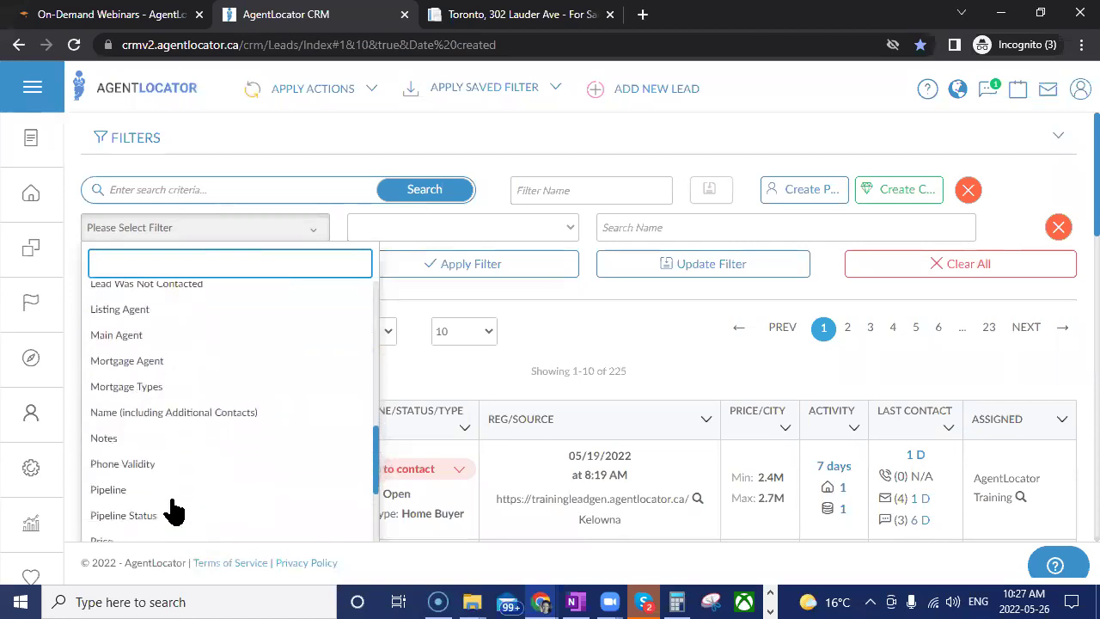
pyautogui.scroll(-5, 172, 511)
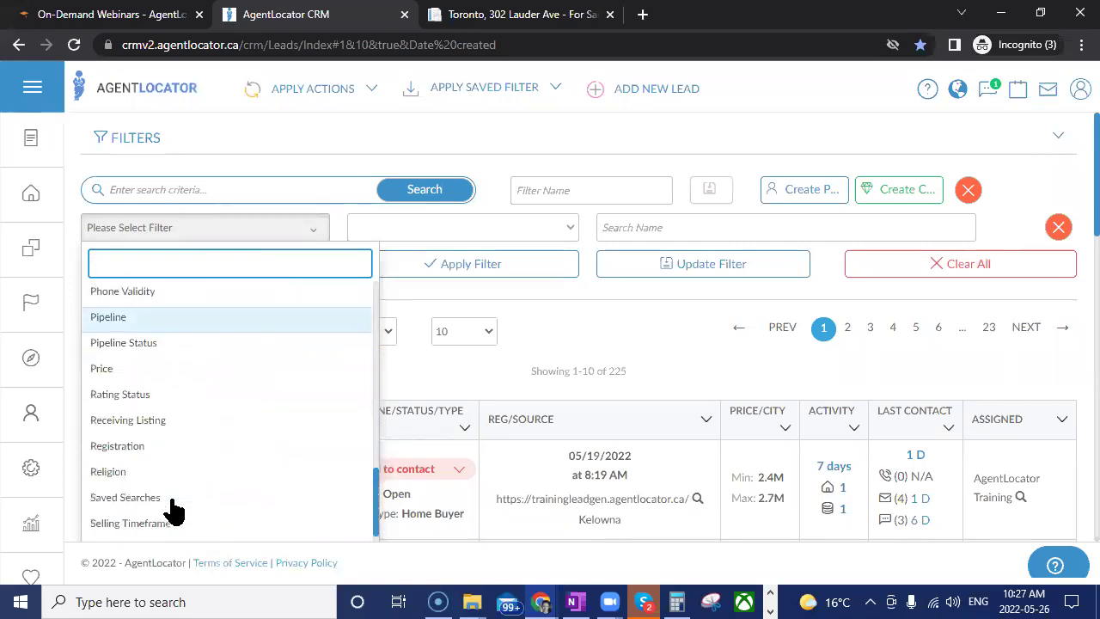
pyautogui.scroll(-5, 172, 510)
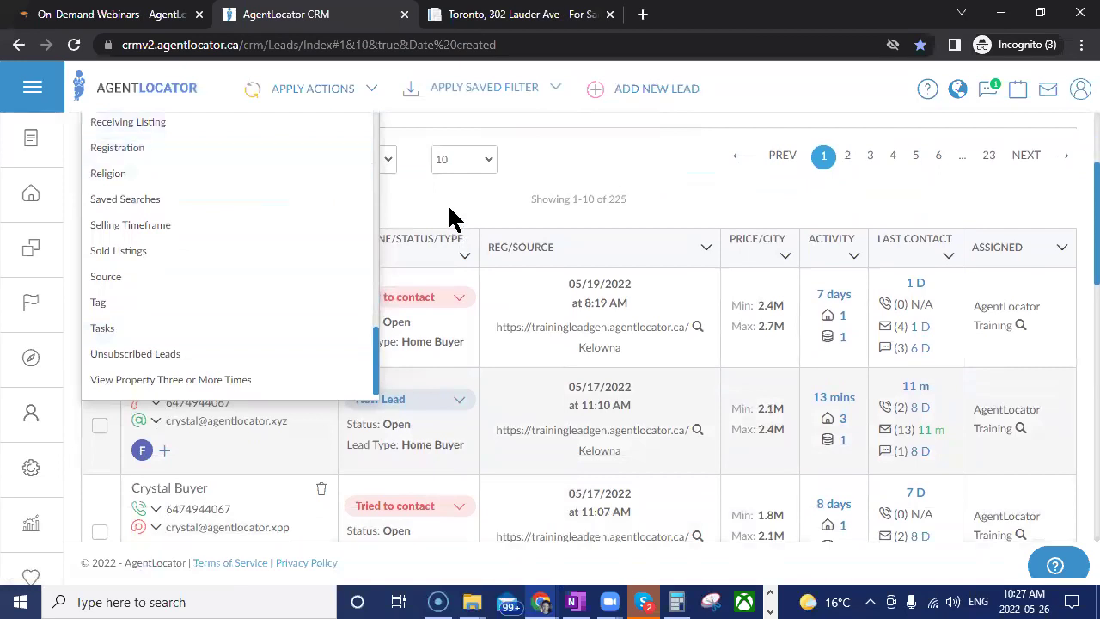
pyautogui.scroll(2, 498, 155)
pyautogui.click(598, 310)
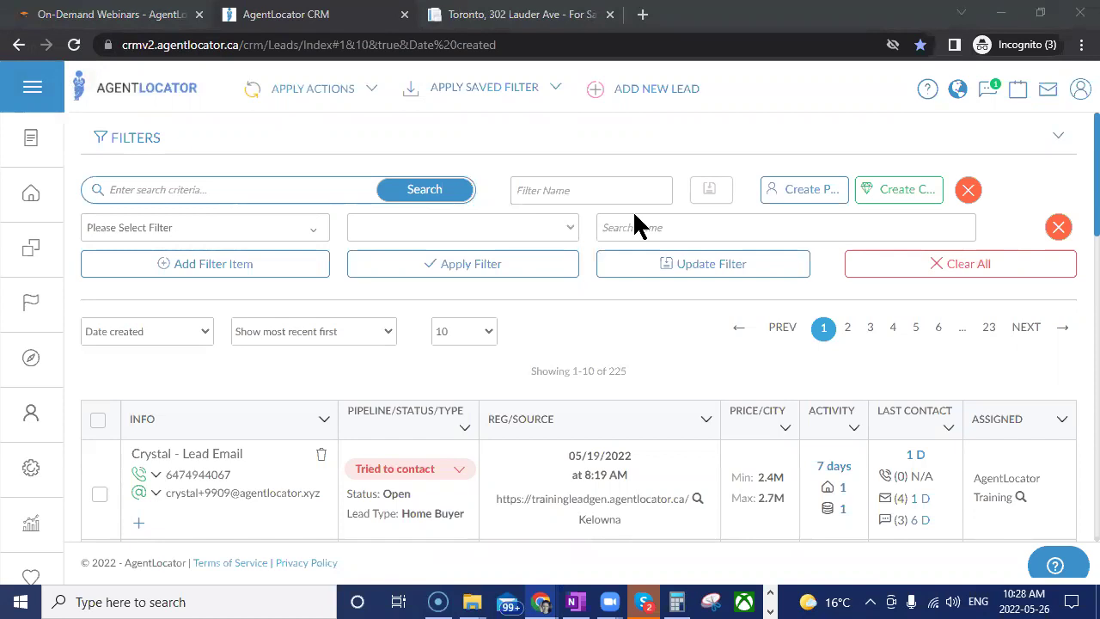
# - Review the list of saved global, company and personal filters without applying any of them
pyautogui.click(493, 270)
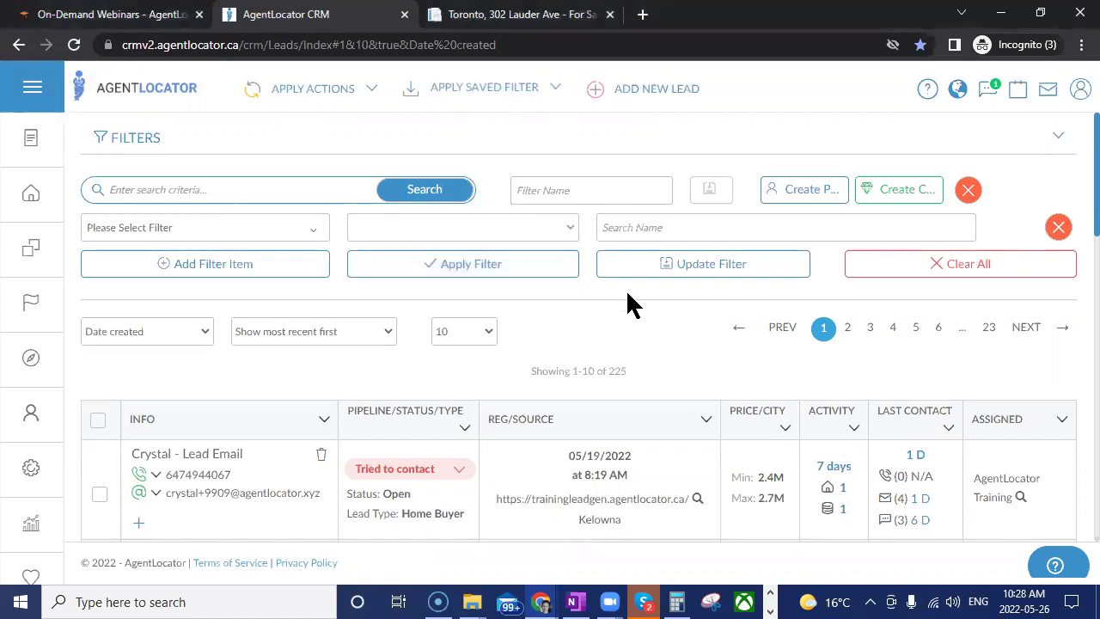
pyautogui.click(514, 91)
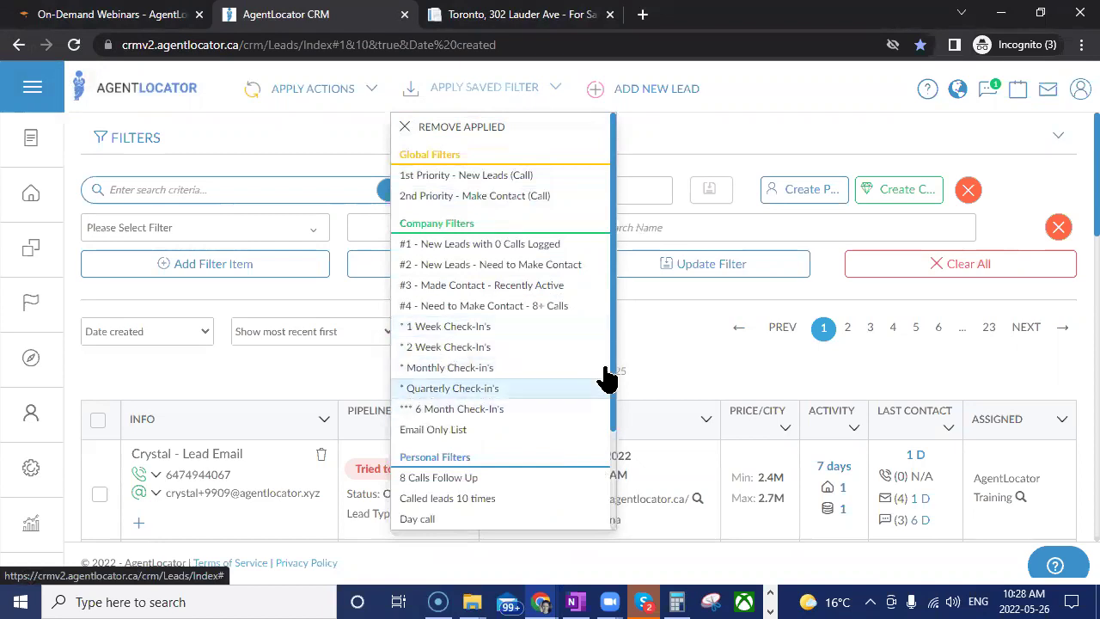
pyautogui.click(637, 331)
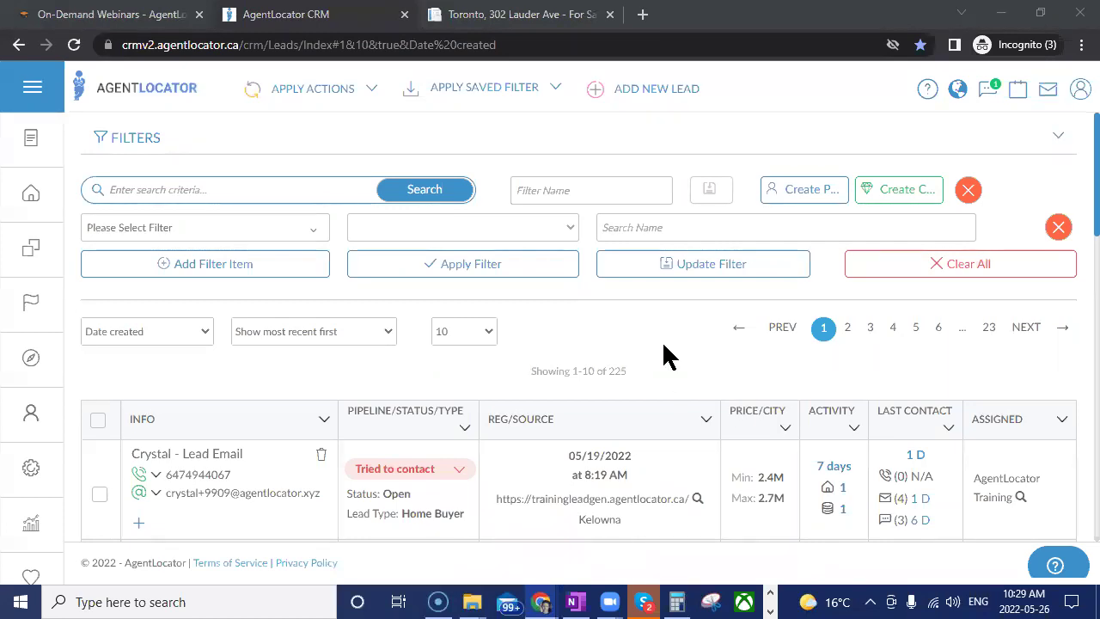
# - Set the filter item to Registration with All Leads Older Than # of Days at 180, and apply the filter
pyautogui.click(284, 233)
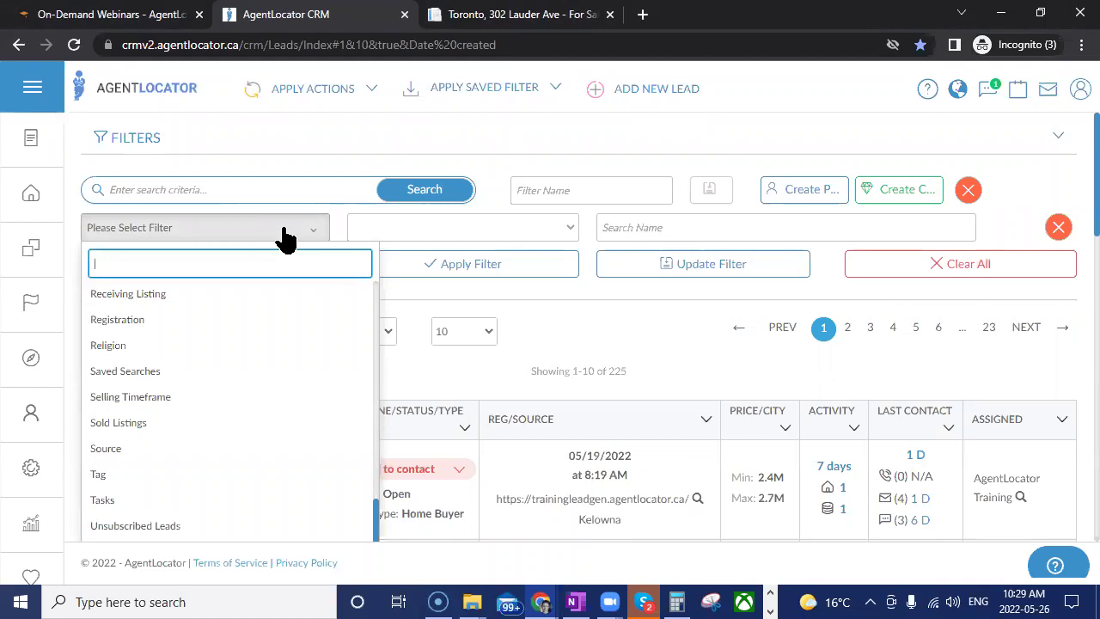
pyautogui.write('reg')
pyautogui.click(265, 292)
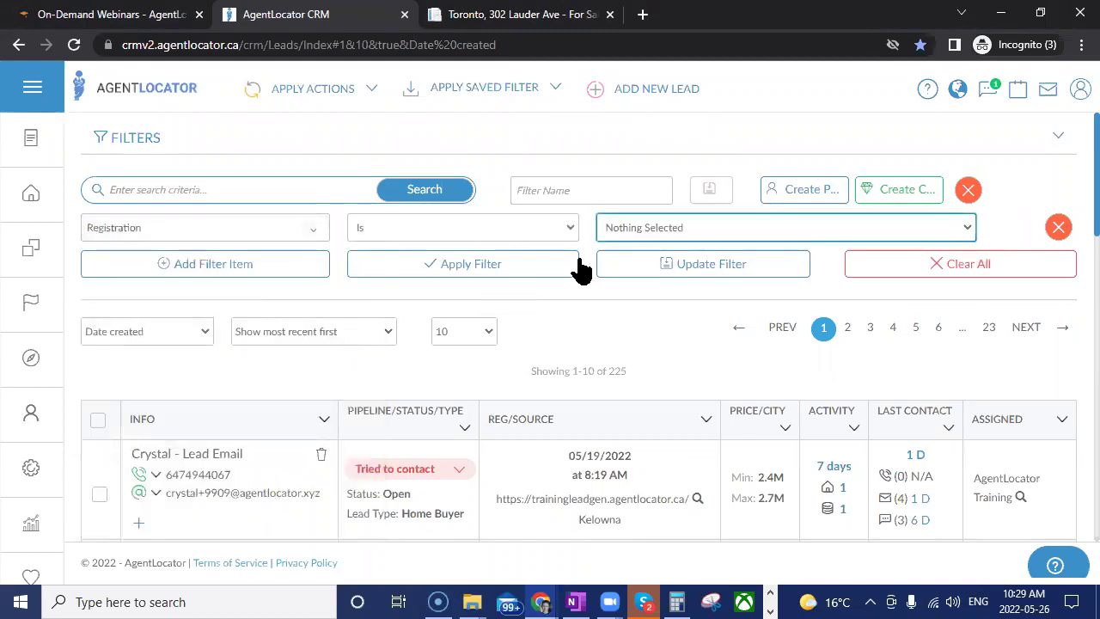
pyautogui.click(640, 229)
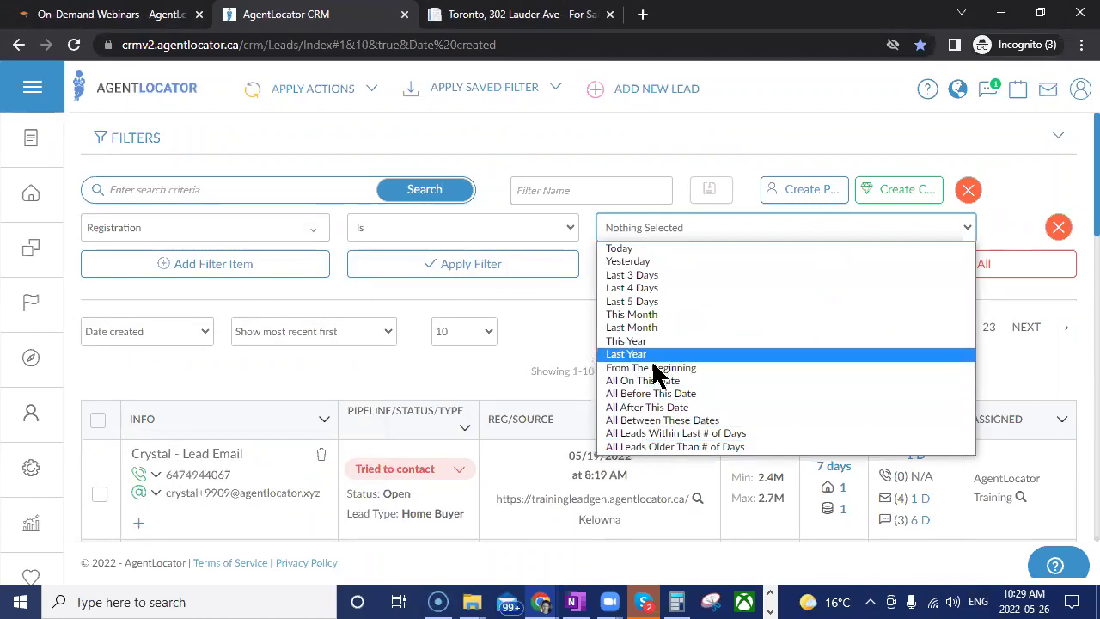
pyautogui.click(683, 447)
pyautogui.click(633, 228)
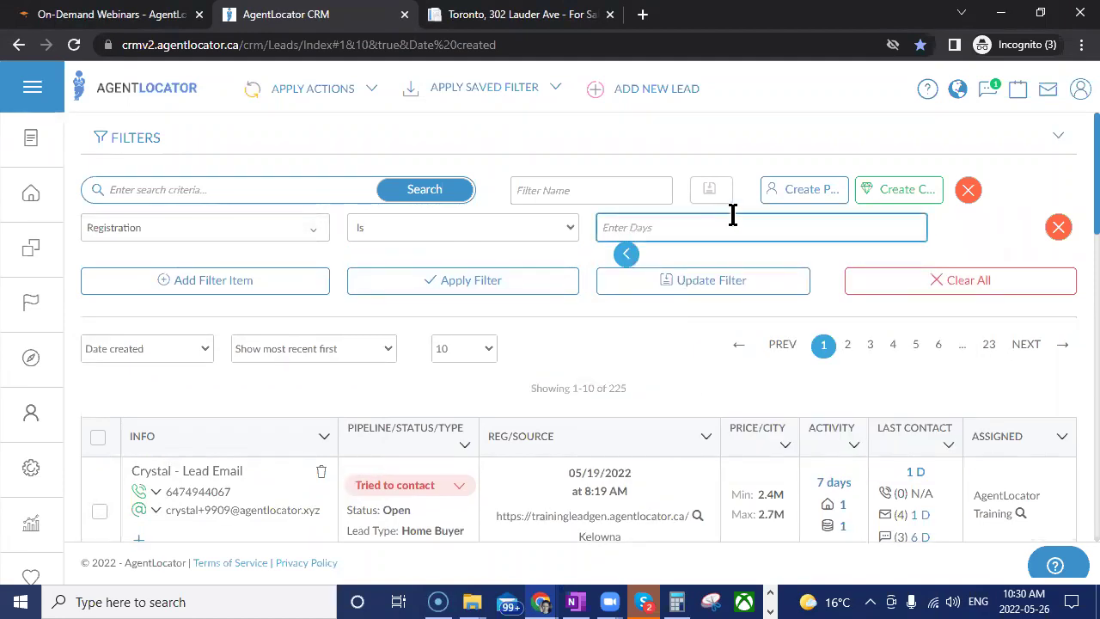
pyautogui.write('18')
pyautogui.click(516, 280)
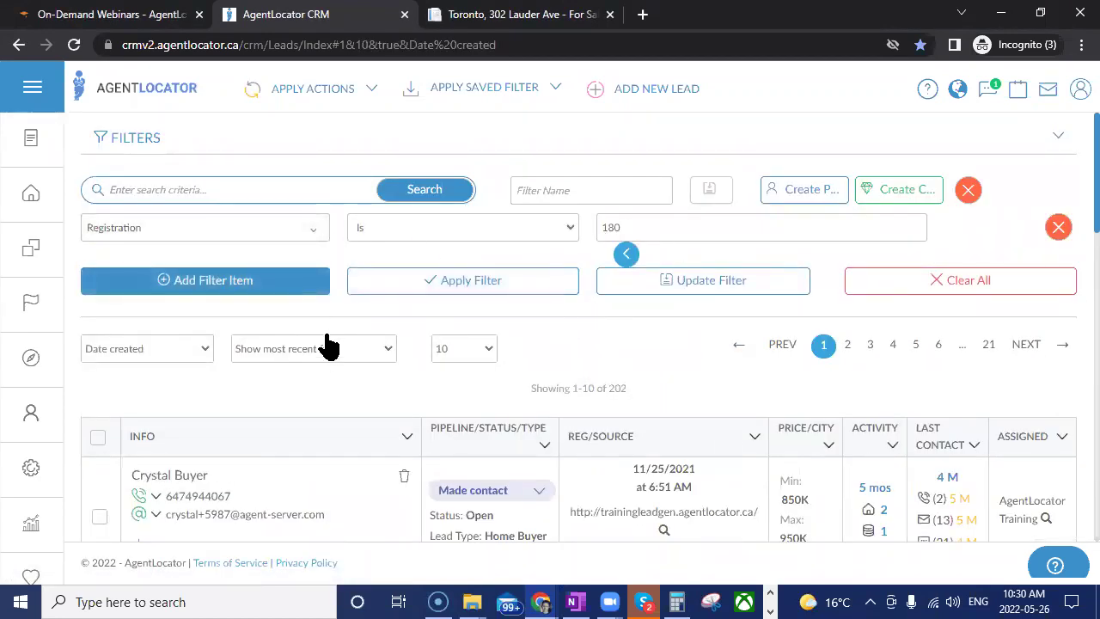
# - Add a Pipeline condition including Not Set, New Lead, Tried to contact and Non-responsive, and apply the filter
pyautogui.click(223, 280)
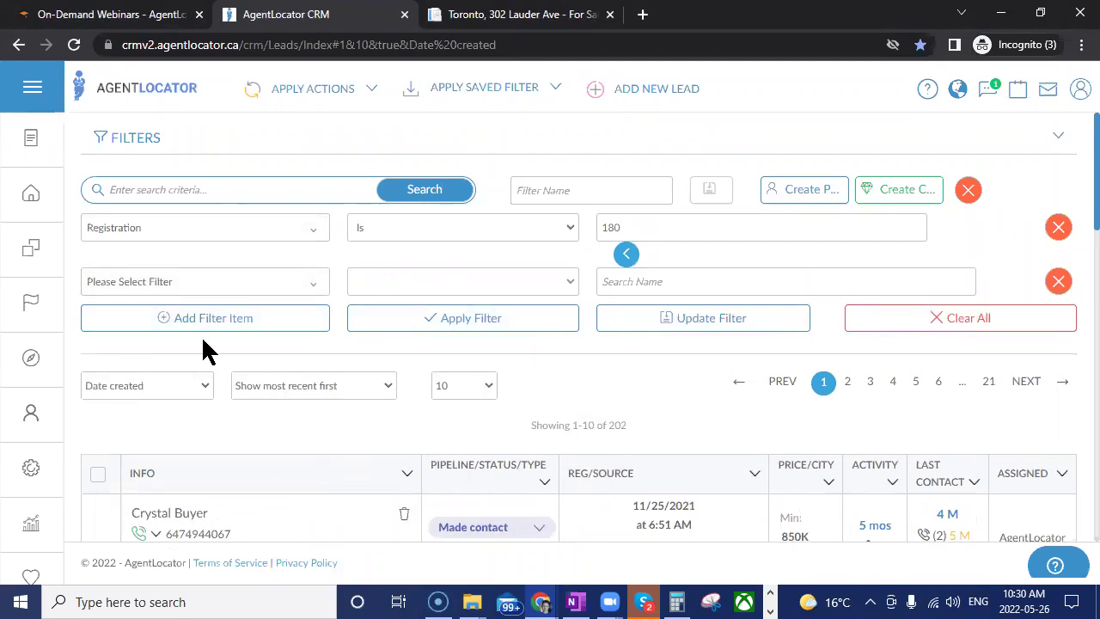
pyautogui.click(233, 286)
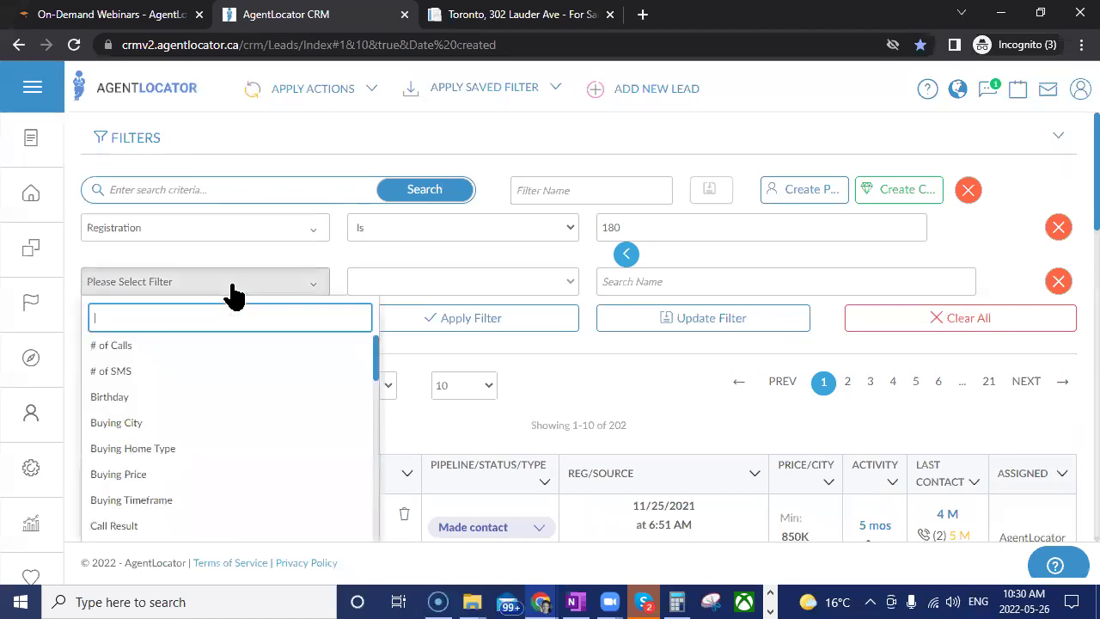
pyautogui.write('pl')
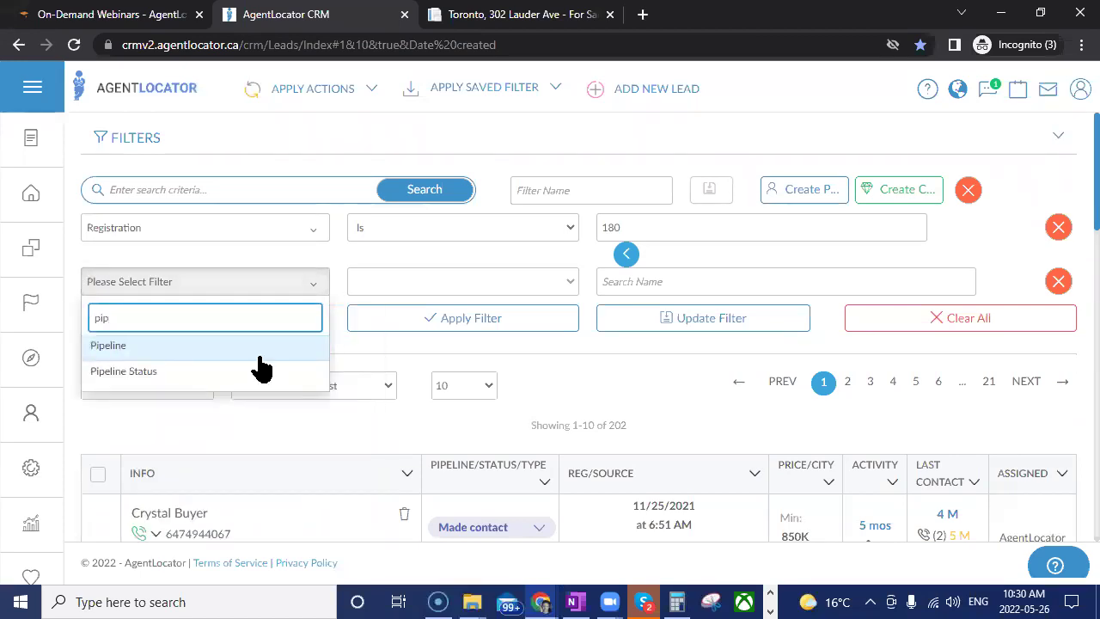
pyautogui.click(257, 348)
pyautogui.click(619, 287)
pyautogui.click(624, 344)
pyautogui.click(632, 371)
pyautogui.click(632, 396)
pyautogui.click(636, 422)
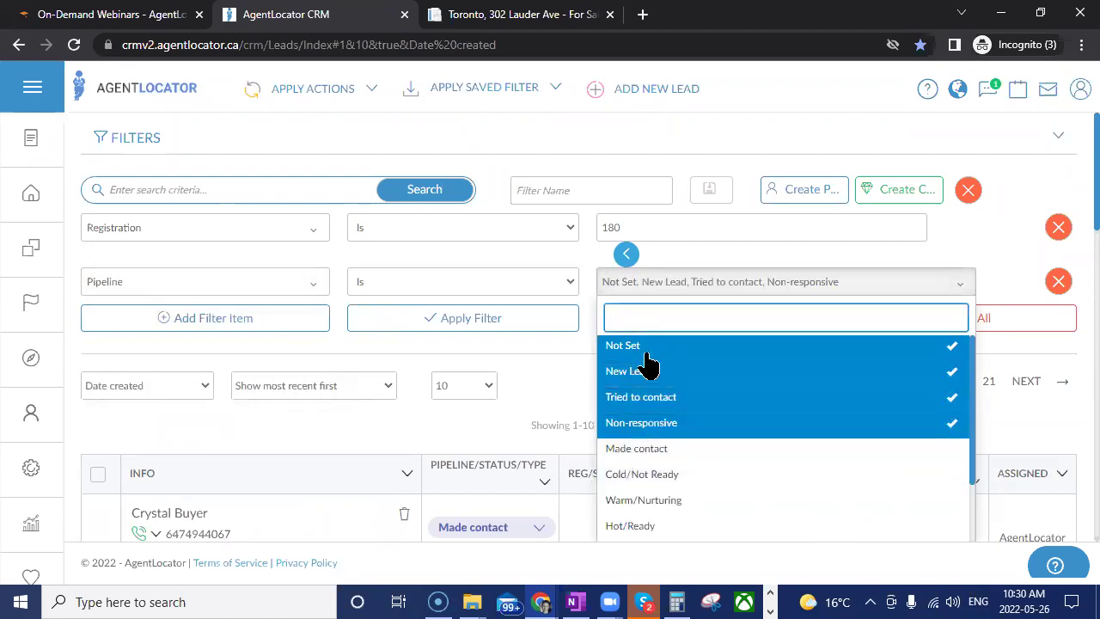
pyautogui.click(546, 327)
pyautogui.click(546, 331)
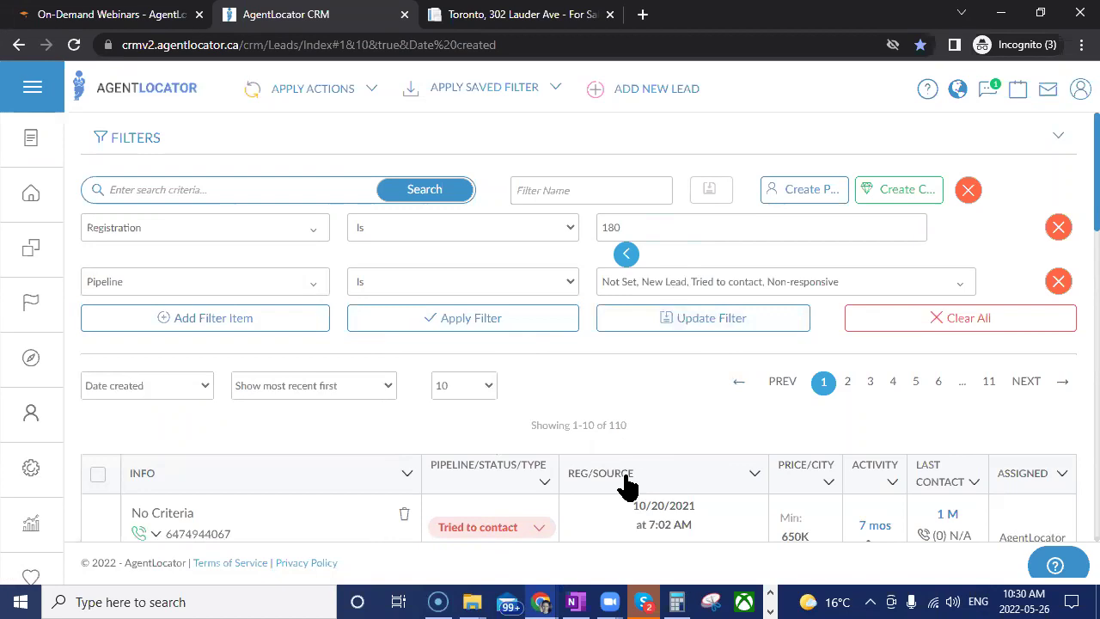
# - Deselect Non-responsive, Tried to contact, New Lead and Not Set in the Pipeline condition
pyautogui.click(421, 325)
pyautogui.click(657, 289)
pyautogui.click(642, 422)
pyautogui.click(641, 396)
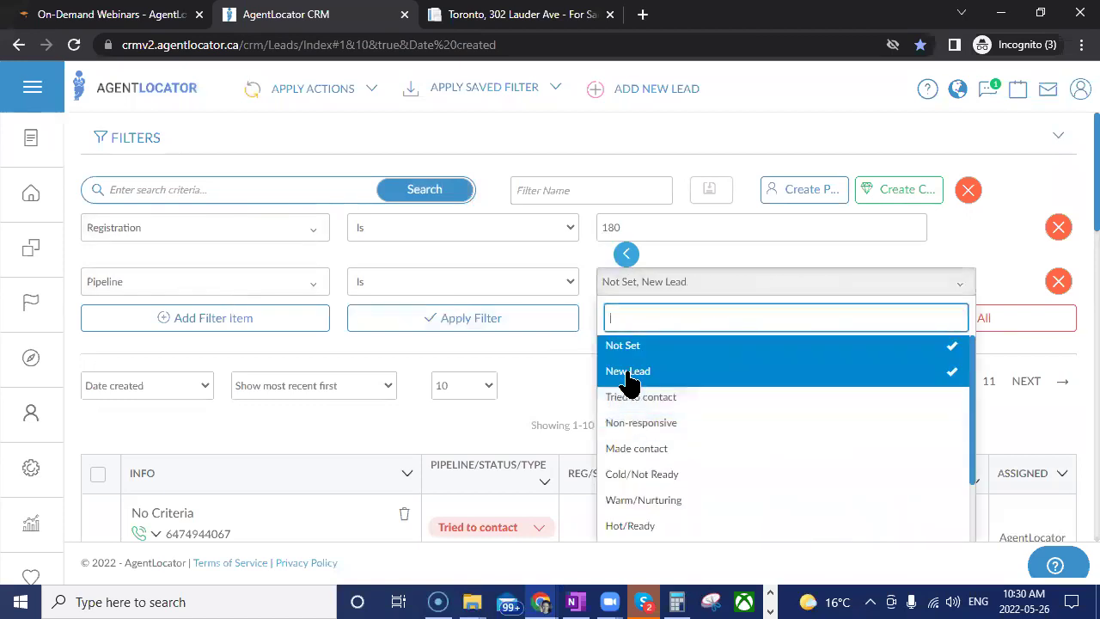
pyautogui.click(627, 375)
pyautogui.click(627, 348)
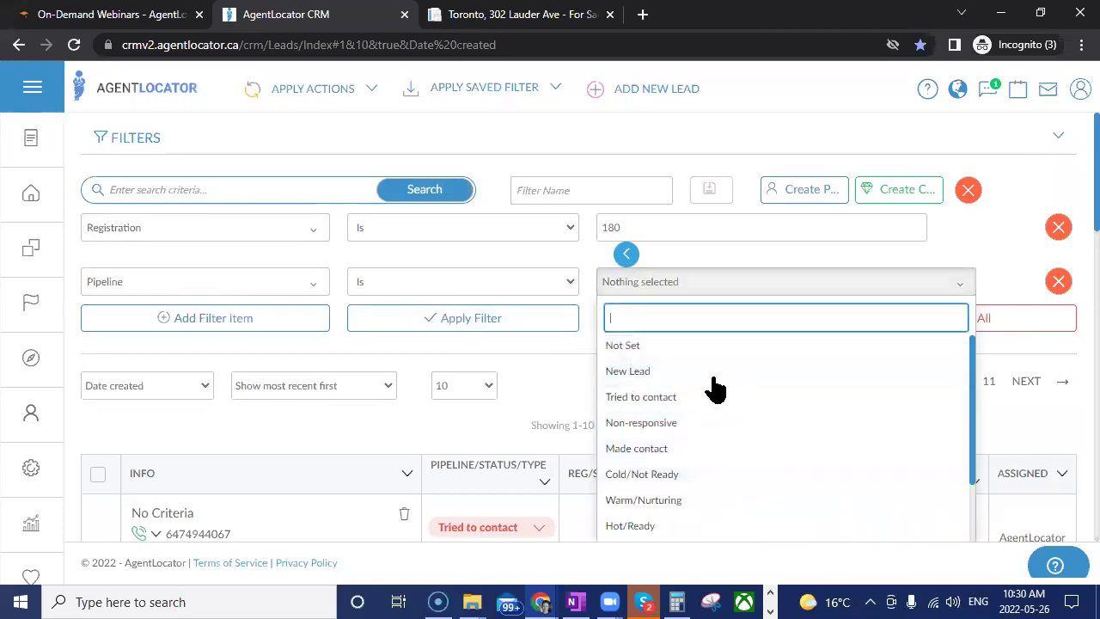
# - Set the Pipeline condition to Made contact, Cold/Not Ready, Warm/Nurturing, Hot/Ready, Set meeting, Signed agreement and Showing, and apply the filter
pyautogui.click(640, 448)
pyautogui.click(647, 475)
pyautogui.click(652, 501)
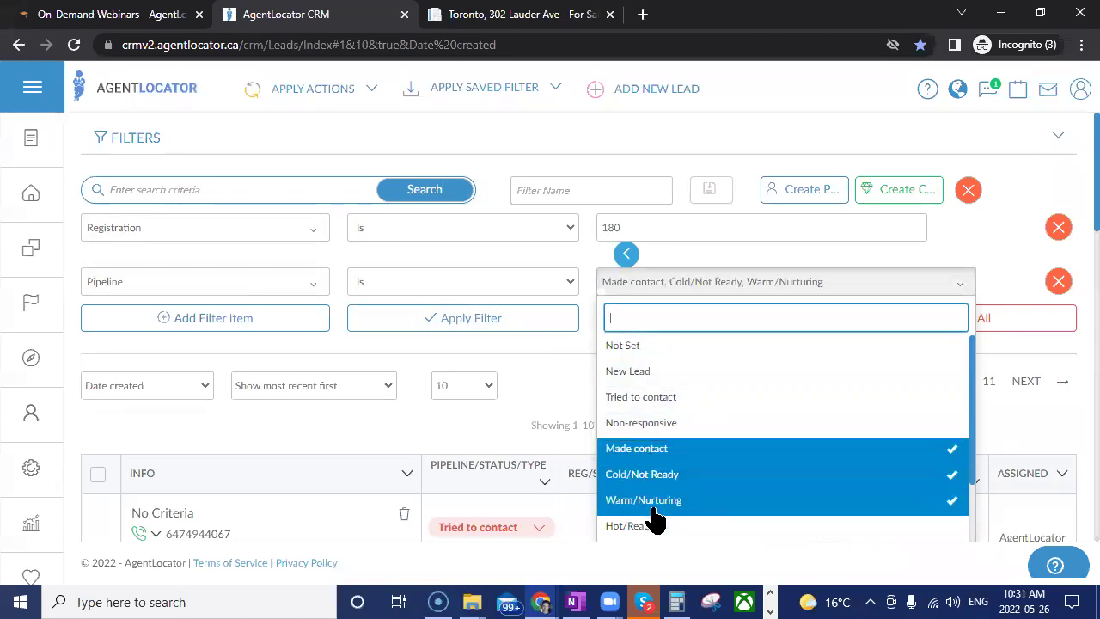
pyautogui.scroll(-2, 653, 507)
pyautogui.click(643, 441)
pyautogui.click(643, 466)
pyautogui.click(638, 491)
pyautogui.click(634, 521)
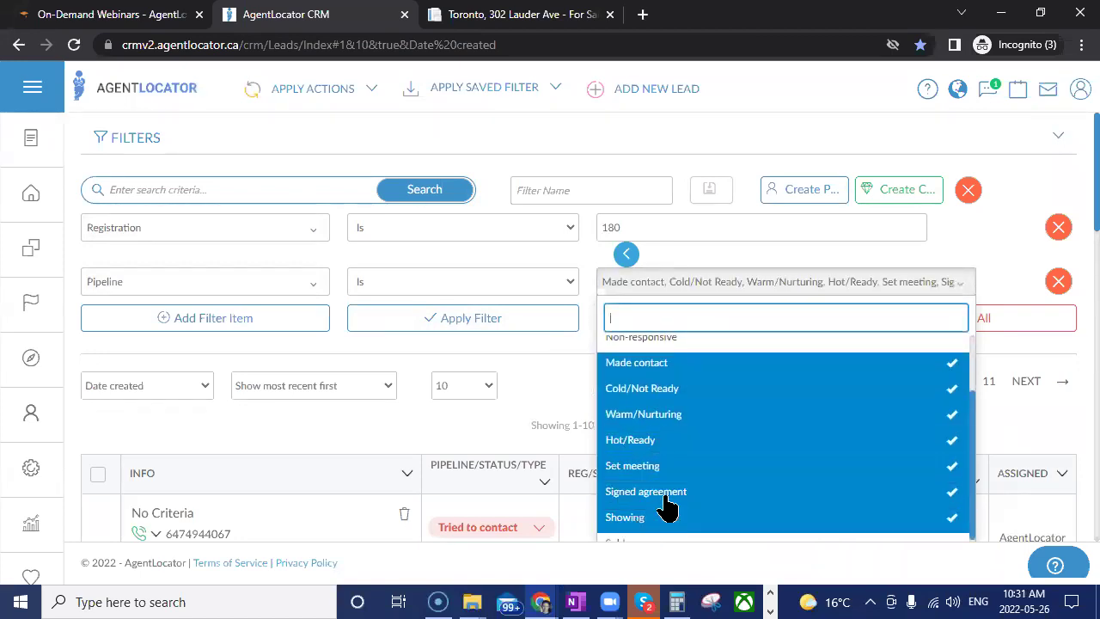
pyautogui.scroll(-1, 653, 512)
pyautogui.click(634, 503)
pyautogui.click(634, 503)
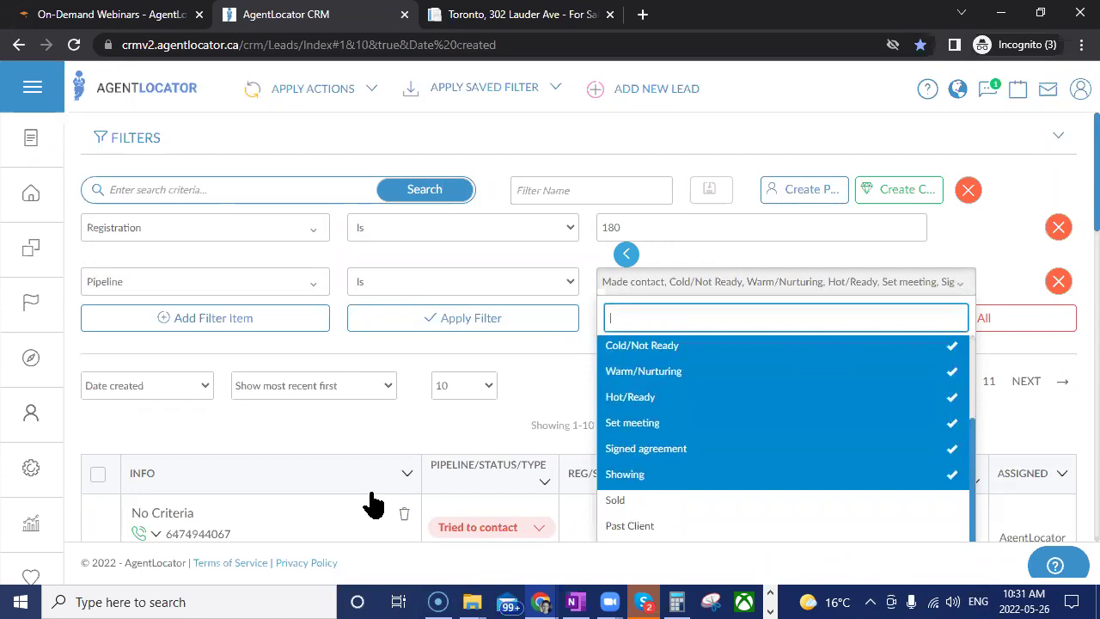
pyautogui.click(554, 378)
pyautogui.click(545, 325)
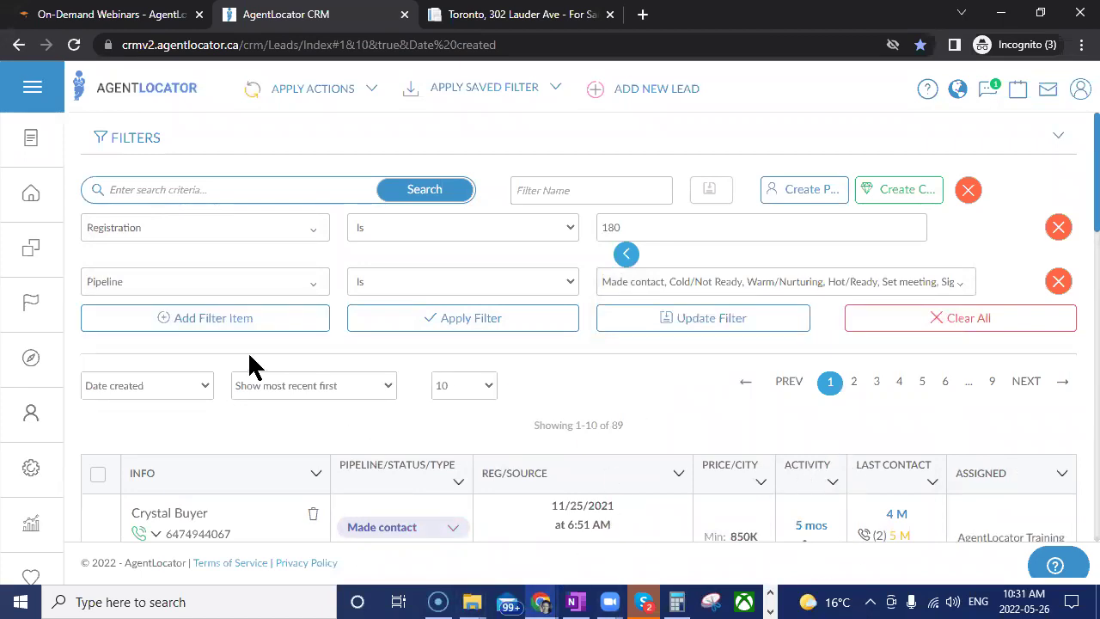
# - Sort the filtered leads by Last activity, showing the most recent last
pyautogui.click(152, 389)
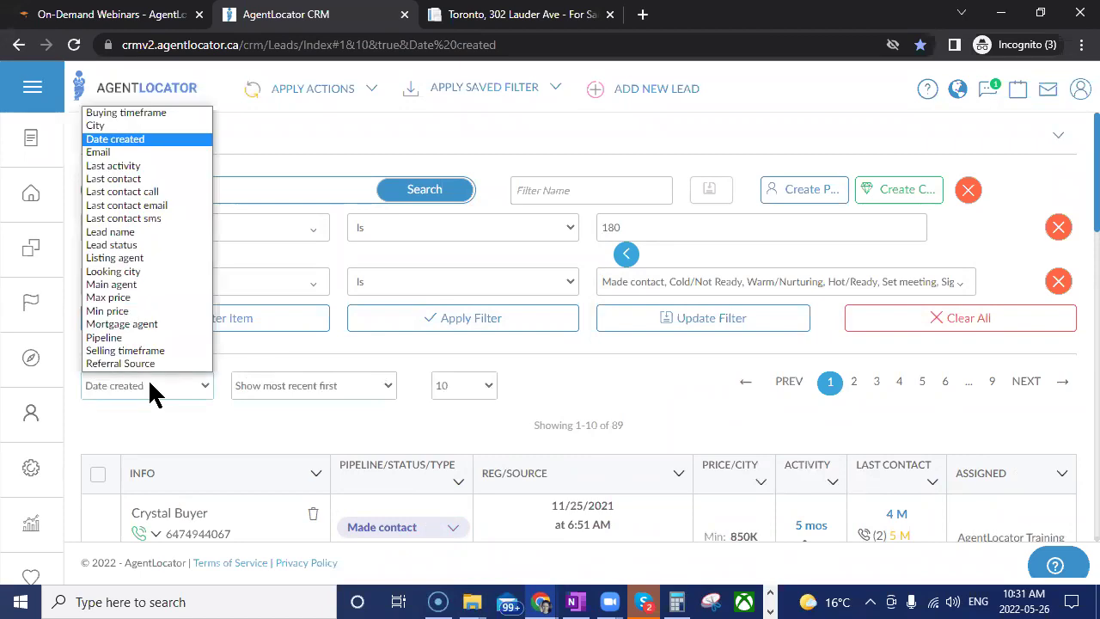
pyautogui.click(129, 166)
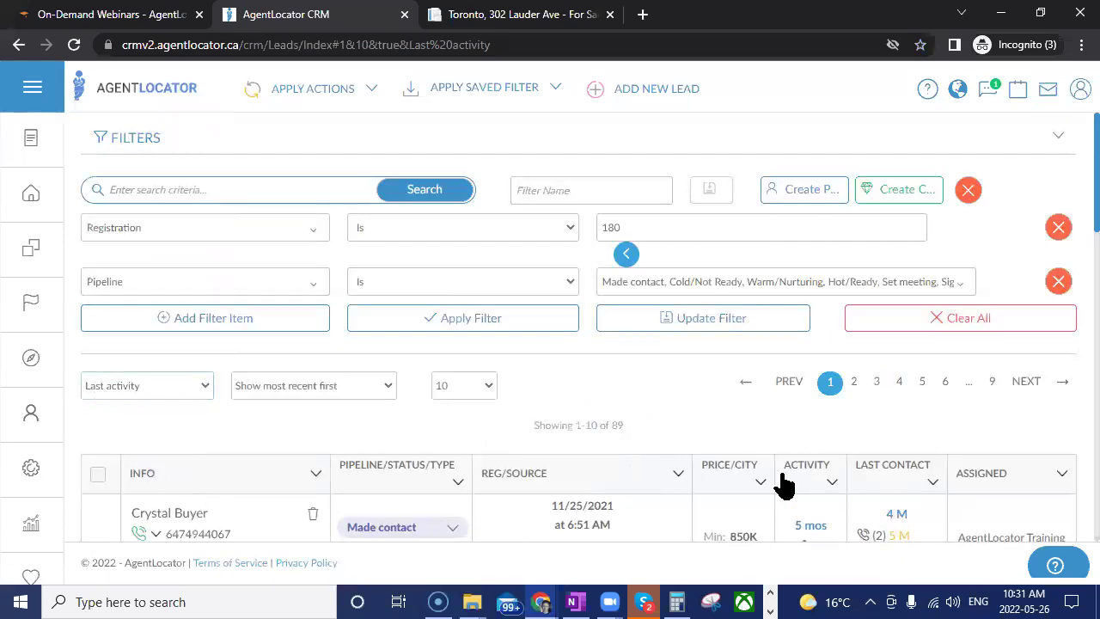
pyautogui.scroll(-1, 778, 482)
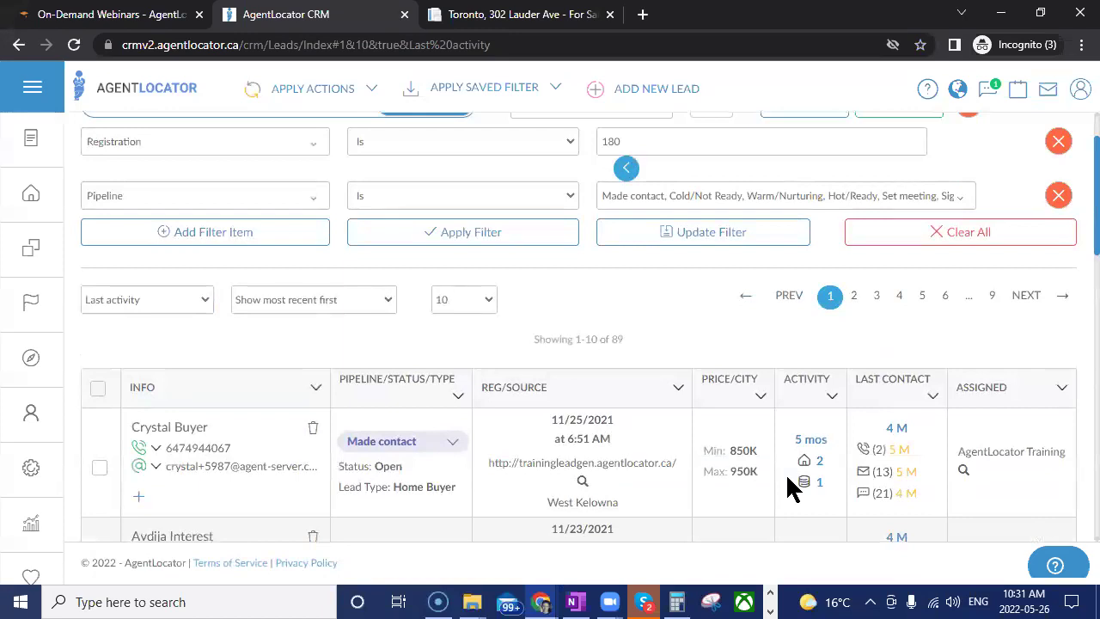
pyautogui.click(300, 304)
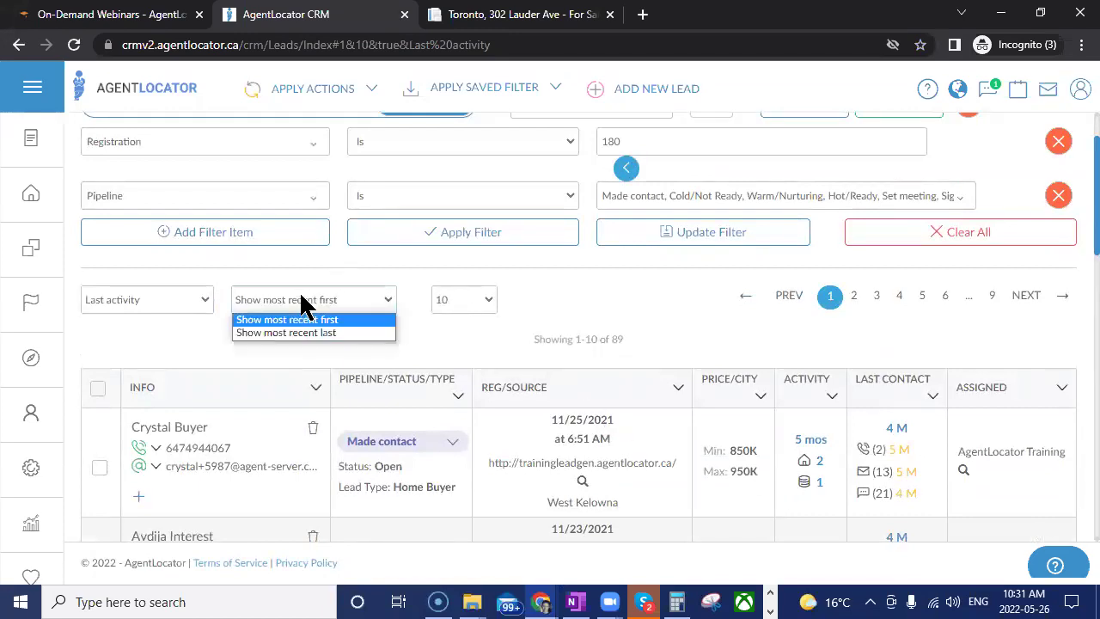
pyautogui.click(305, 334)
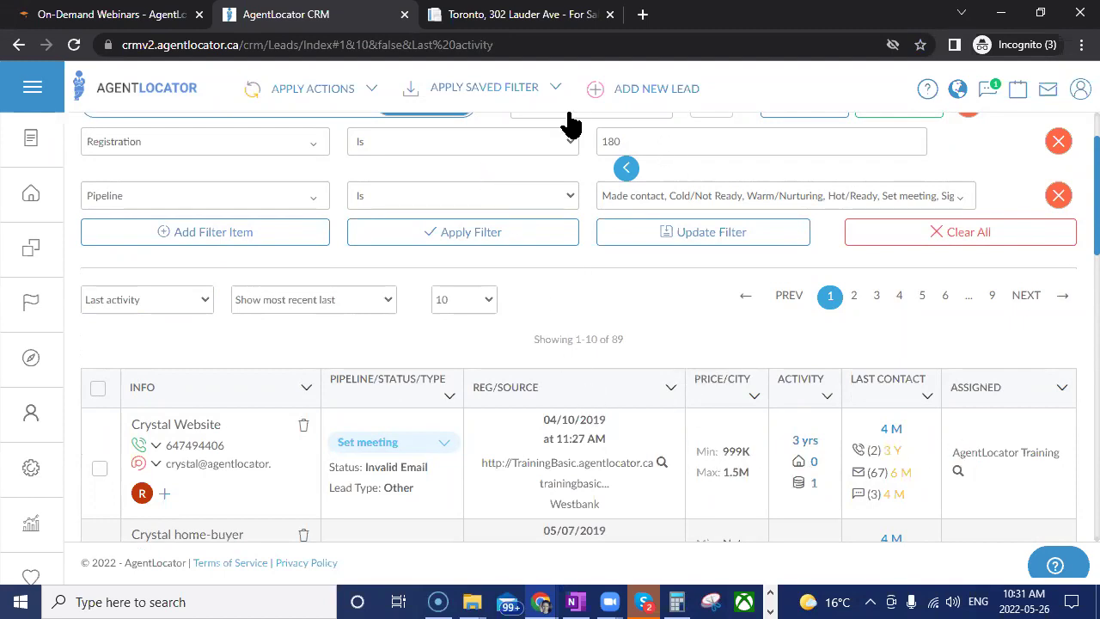
# - Apply the saved filter "* 2 Week Check-In's" to review its conditions, and clear all filters
pyautogui.click(512, 91)
pyautogui.click(449, 348)
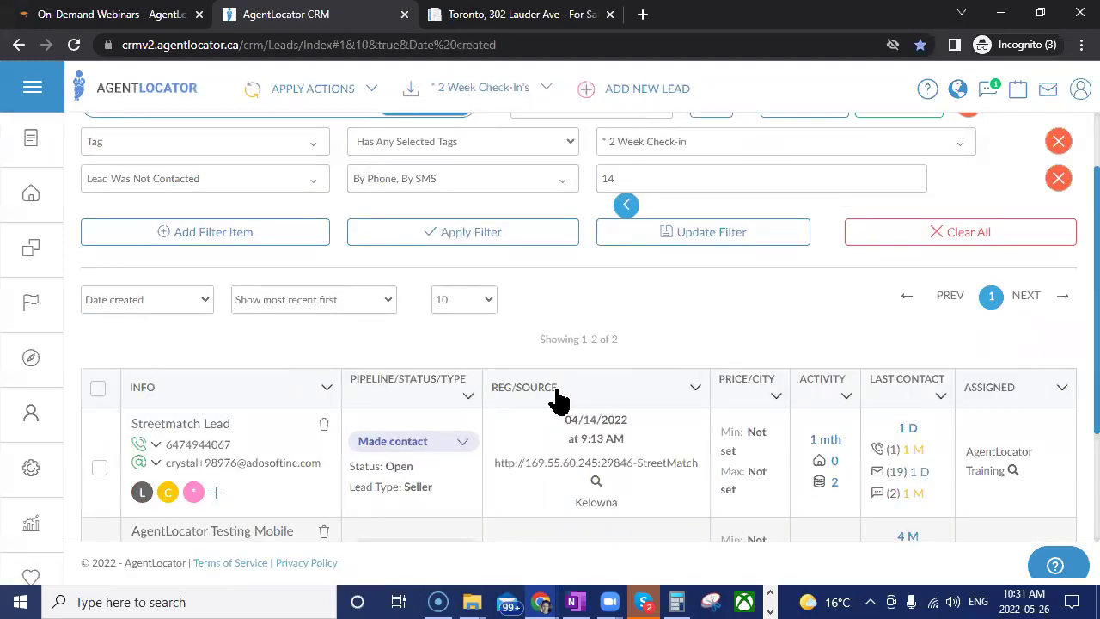
pyautogui.scroll(1, 590, 363)
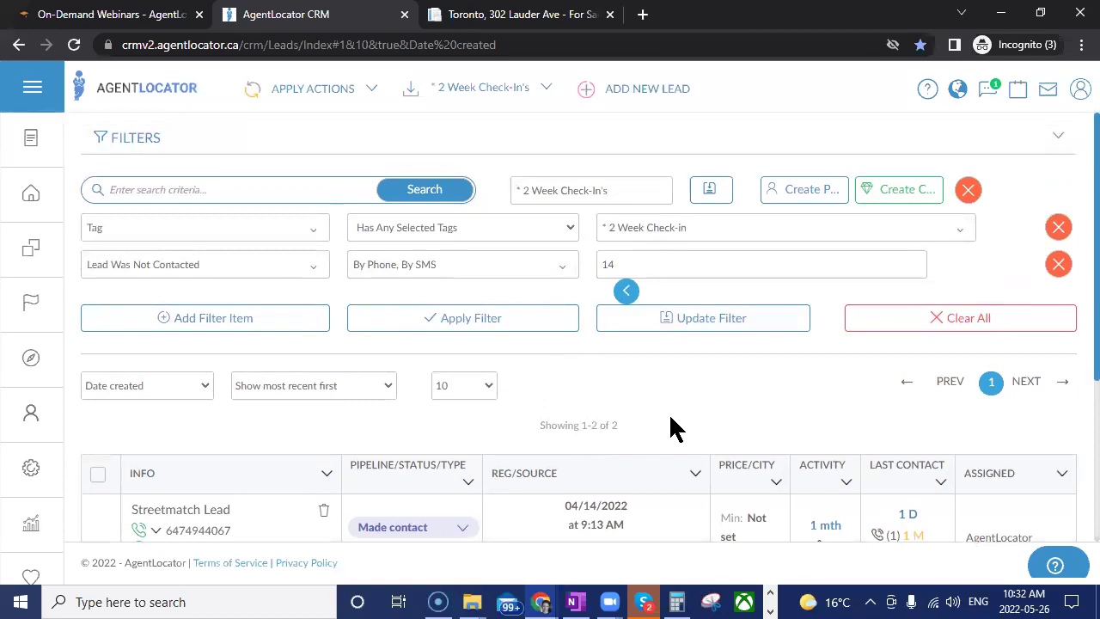
pyautogui.click(875, 325)
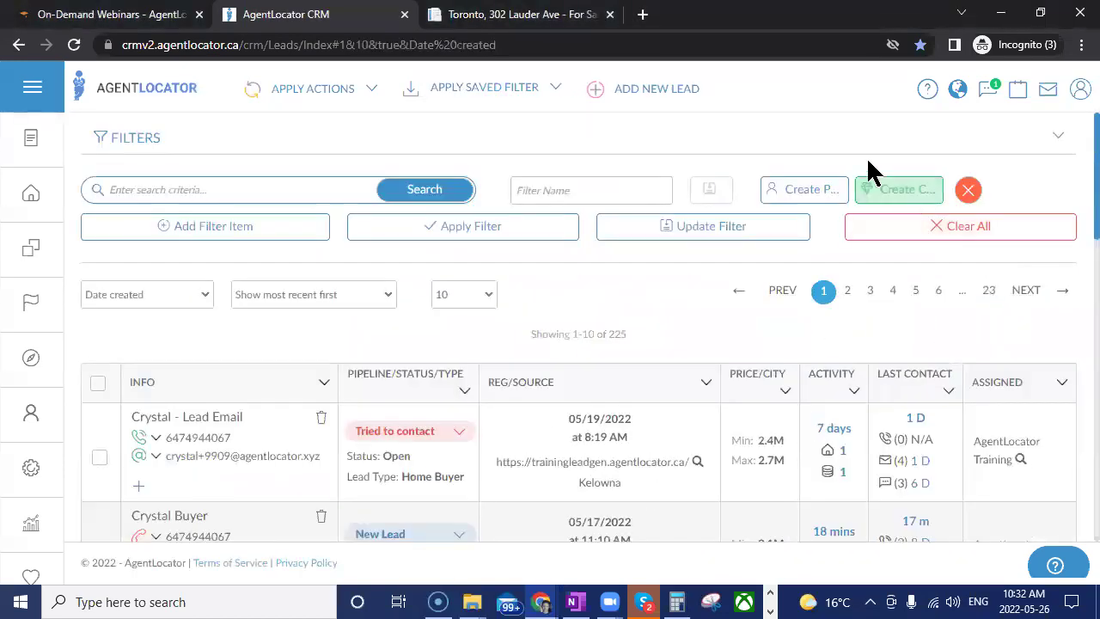
# - Apply the saved company filter "Email Only List" and add a Campaigns condition to it
pyautogui.click(555, 93)
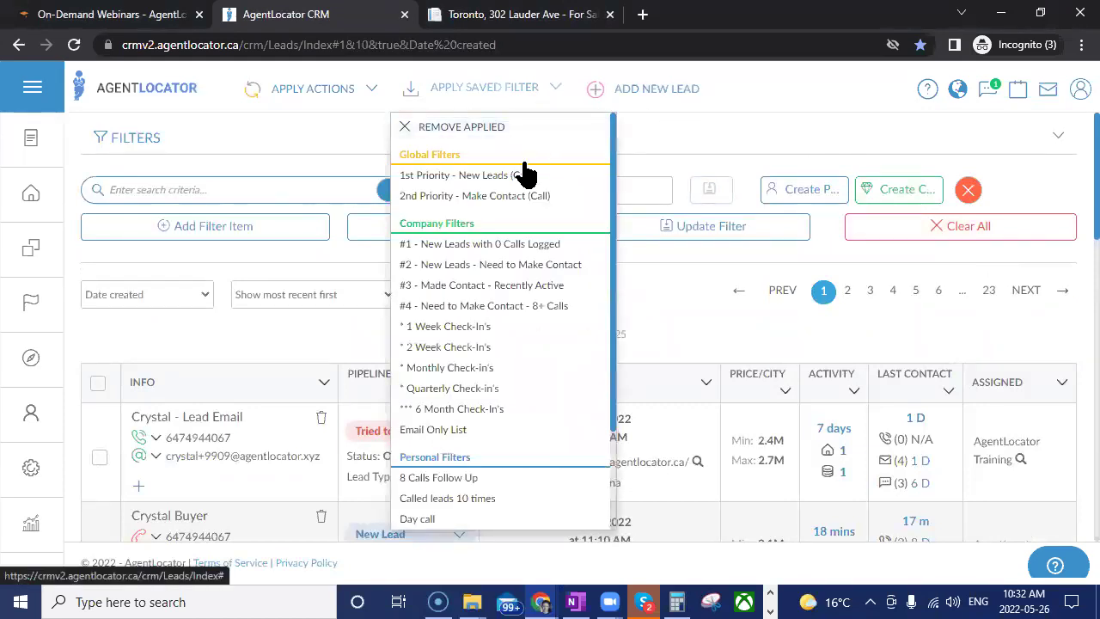
pyautogui.click(432, 430)
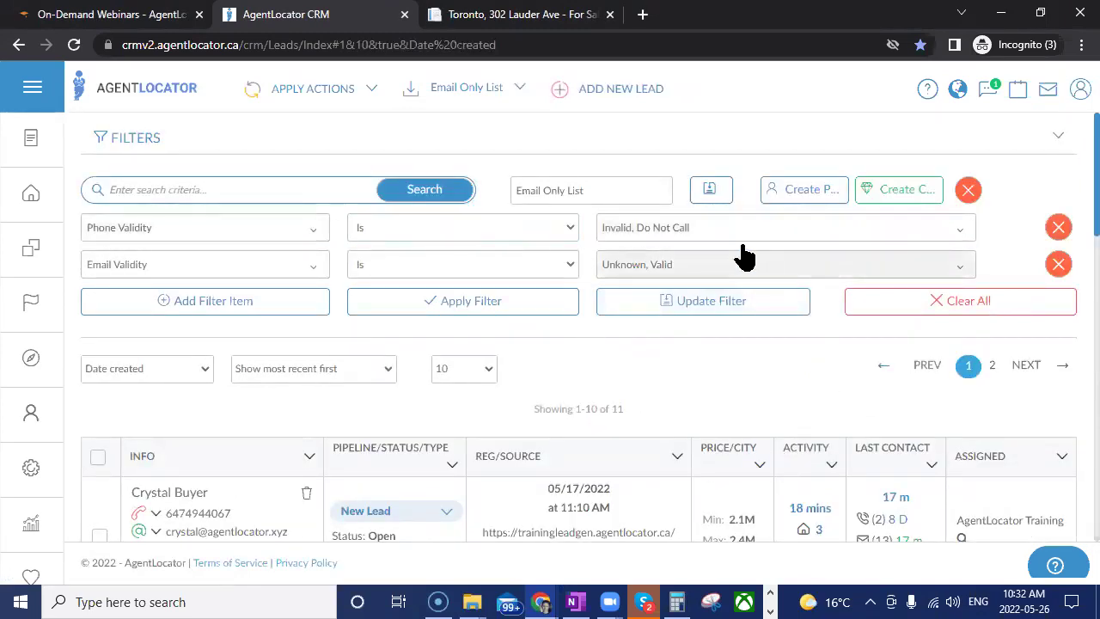
pyautogui.click(168, 302)
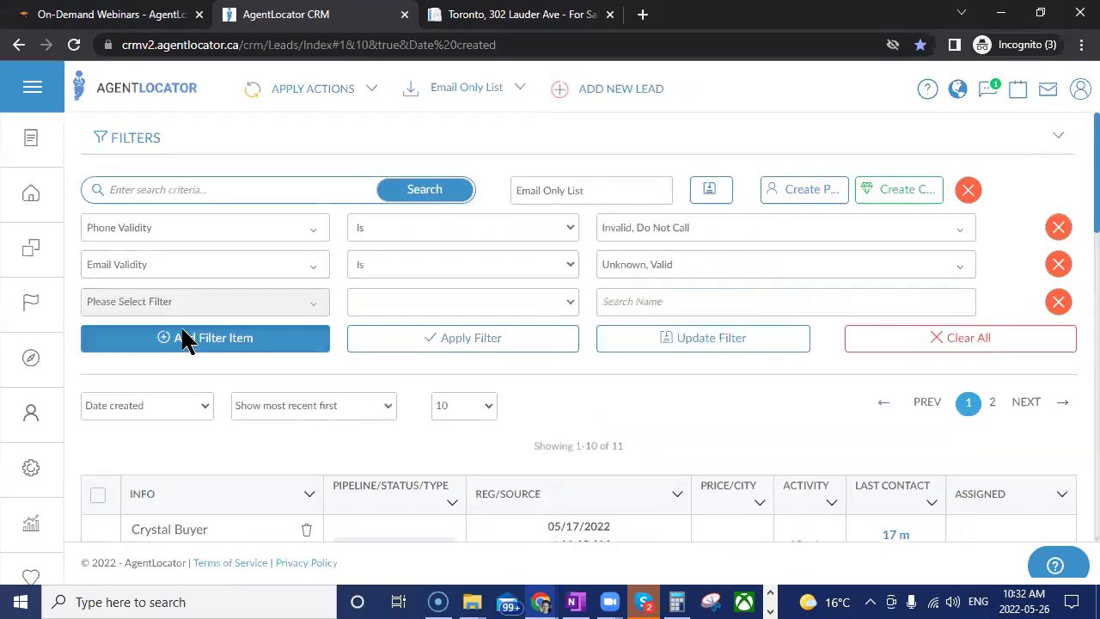
pyautogui.click(249, 310)
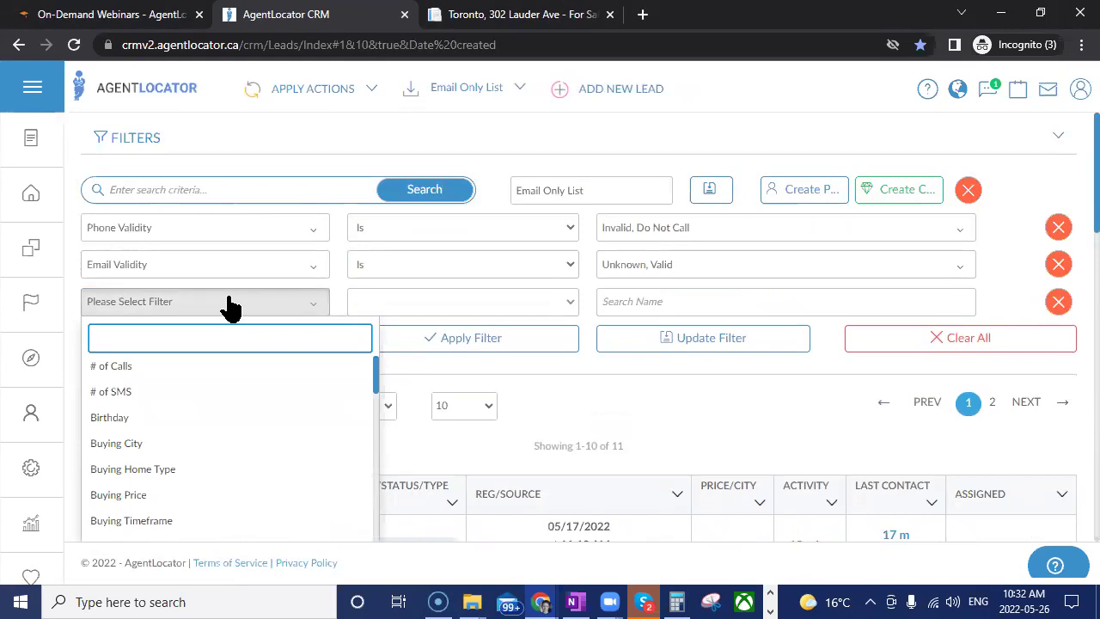
pyautogui.write('camp')
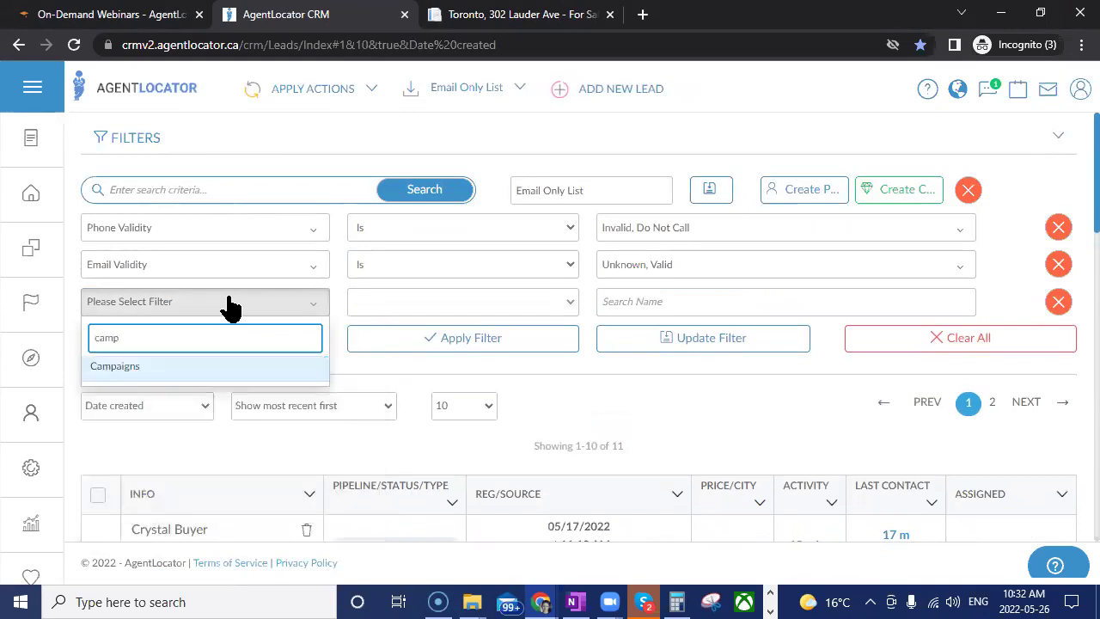
pyautogui.click(227, 366)
# - Set the Campaigns condition to Has none selected with Bad Number Campaign, and apply the filter
pyautogui.click(387, 307)
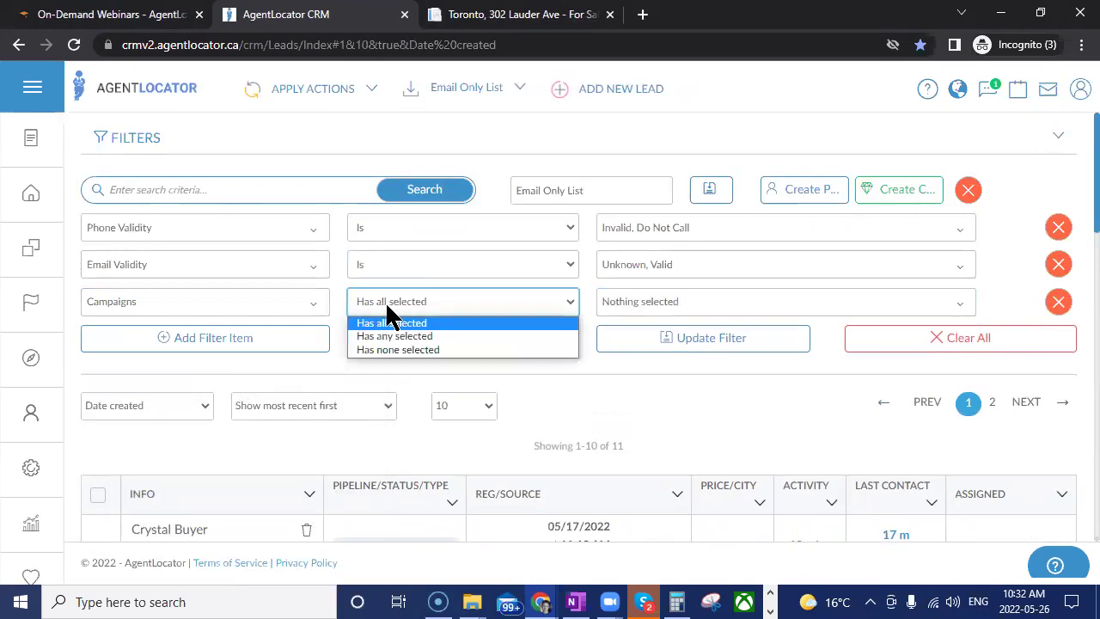
pyautogui.click(387, 350)
pyautogui.click(628, 302)
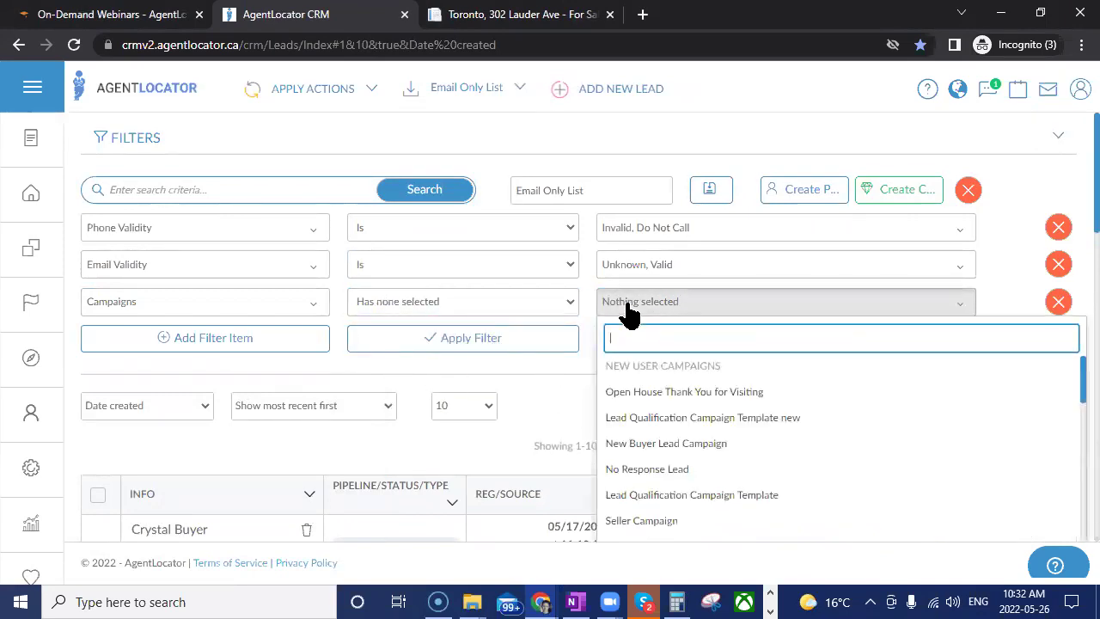
pyautogui.write('ba')
pyautogui.click(634, 366)
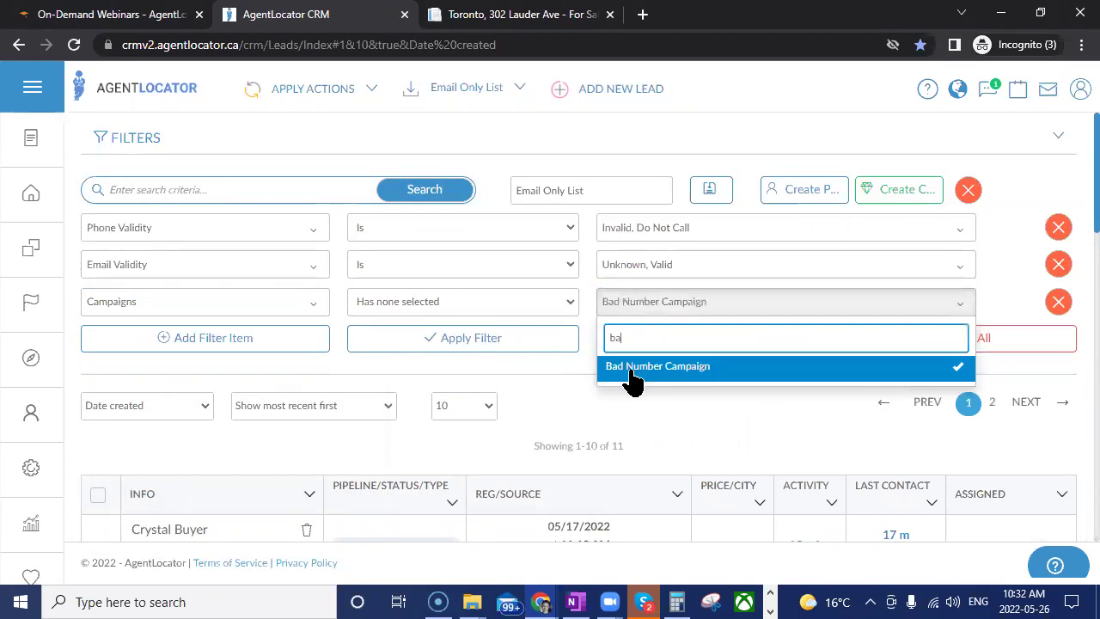
pyautogui.click(570, 418)
pyautogui.click(521, 344)
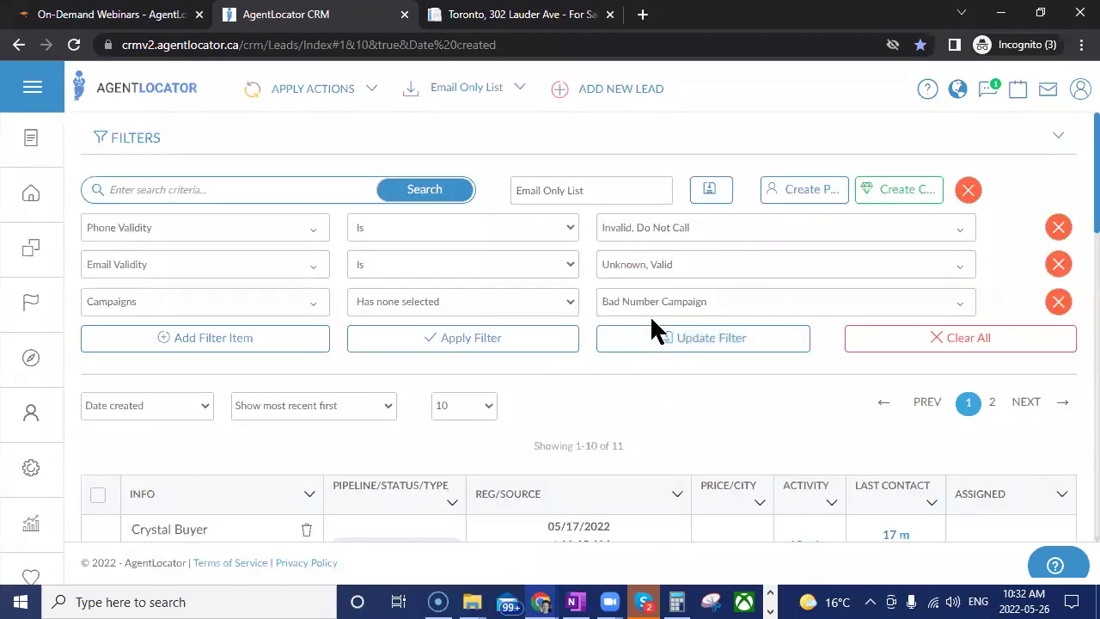
pyautogui.click(648, 337)
# - Select all leads matching the filter and try to assign them the Bad Number Campaign as an E-Campaign
pyautogui.scroll(-1, 628, 425)
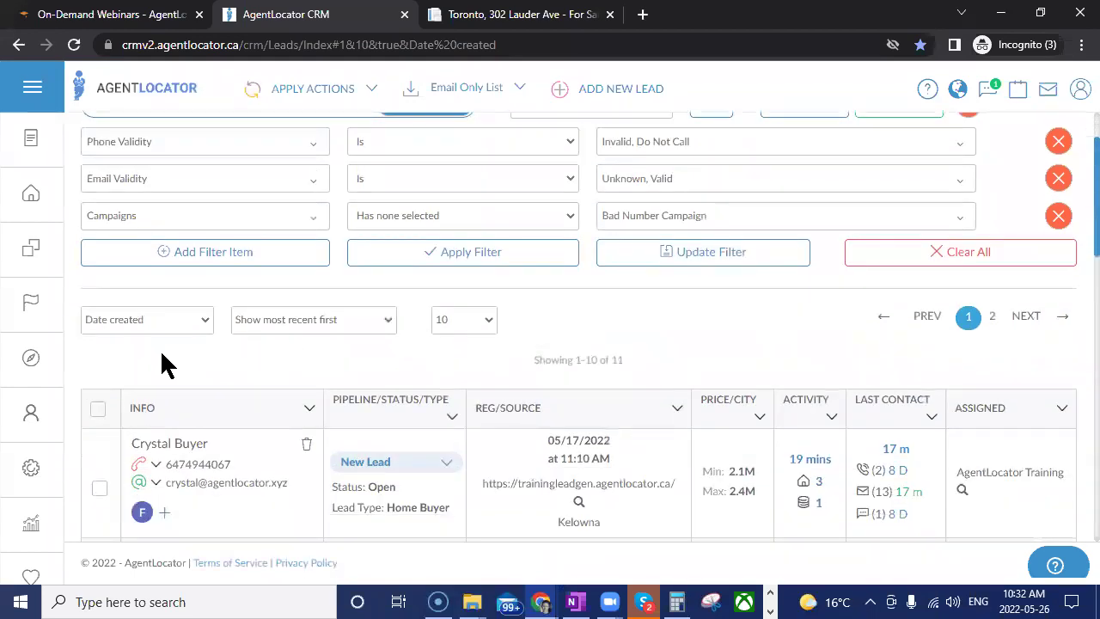
pyautogui.click(98, 410)
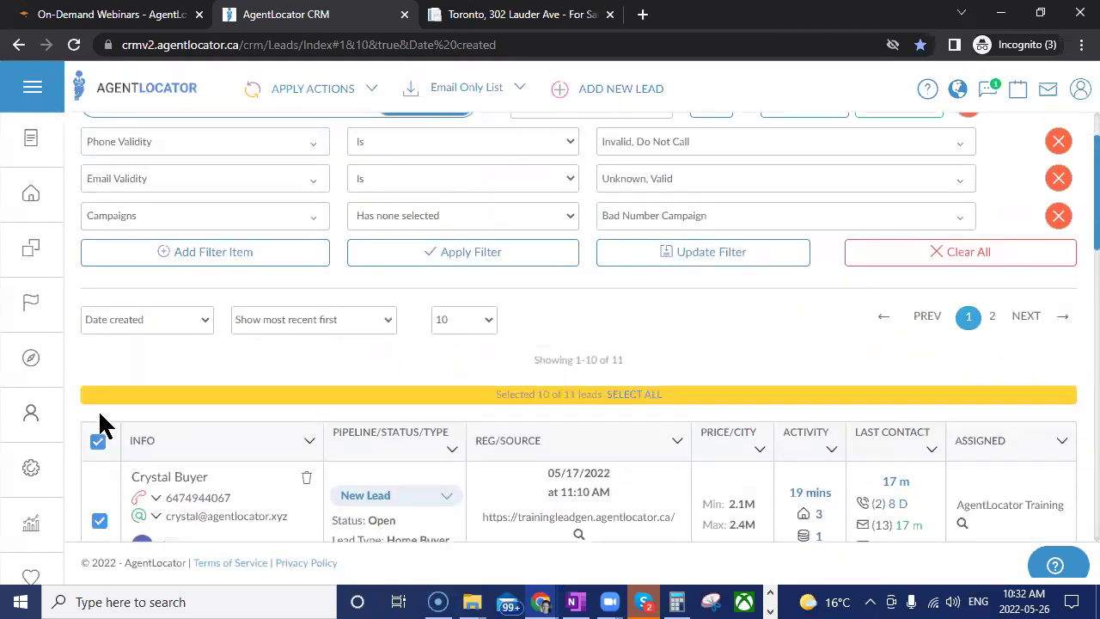
pyautogui.click(370, 97)
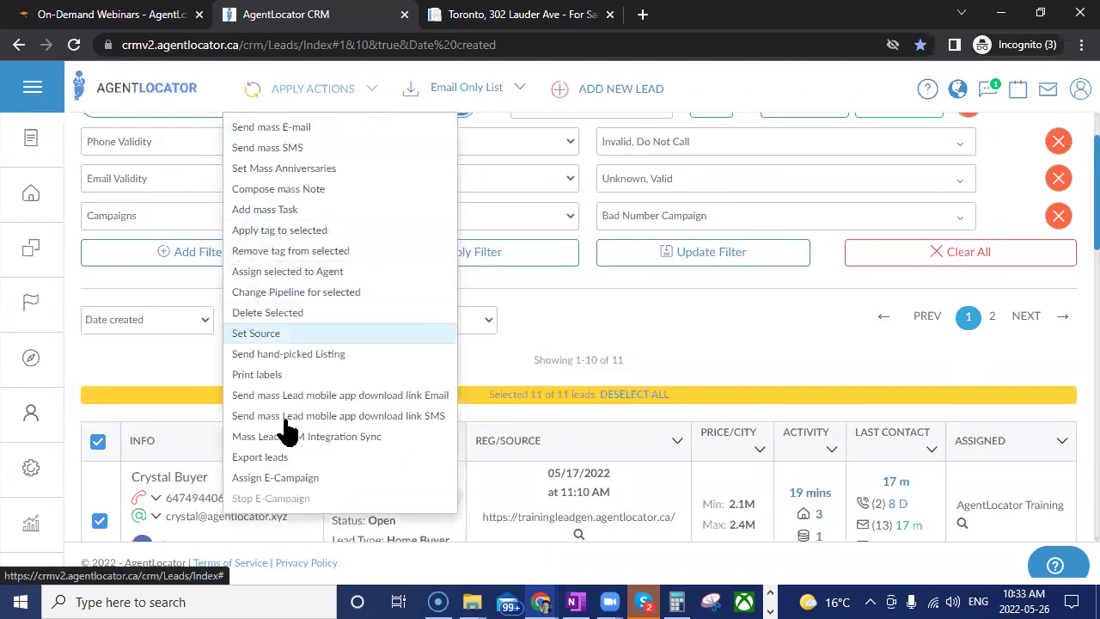
pyautogui.click(276, 478)
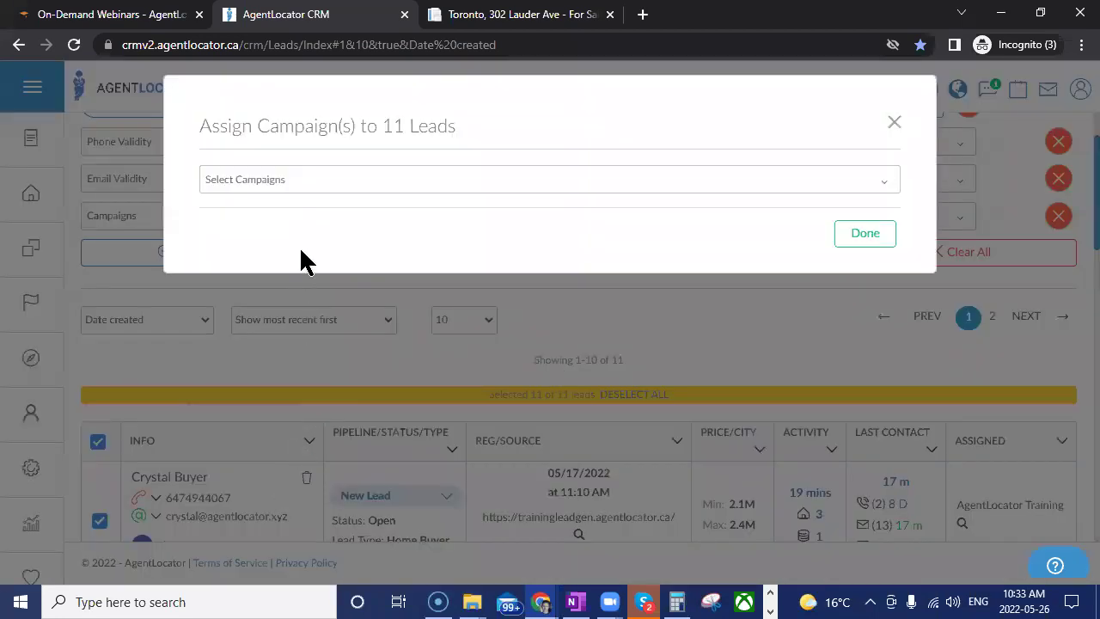
pyautogui.click(328, 186)
pyautogui.write('bad')
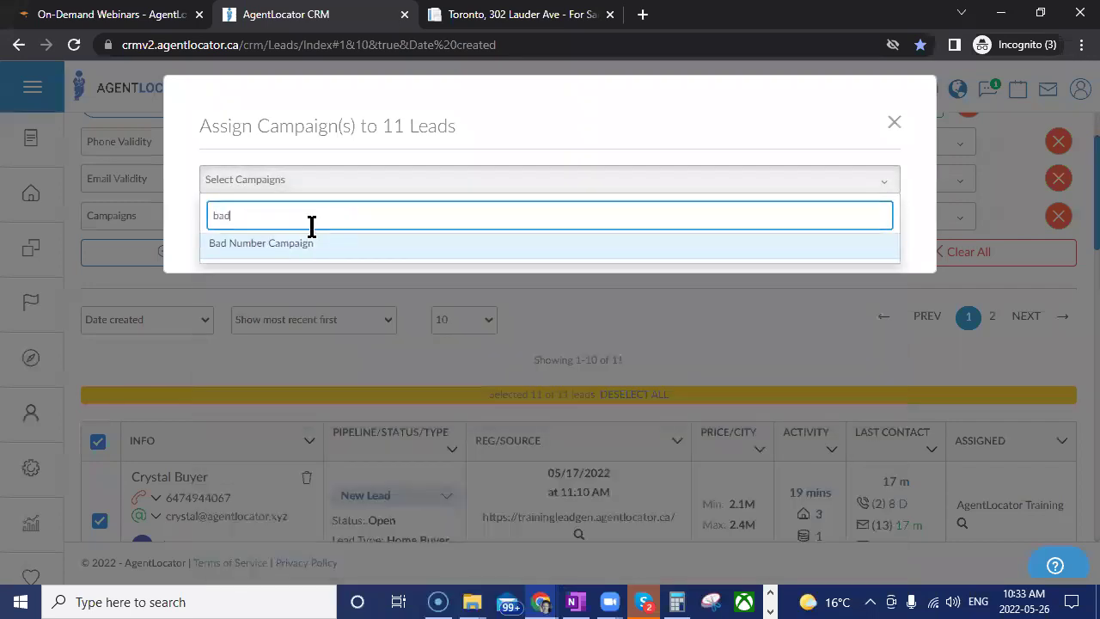
pyautogui.click(307, 247)
pyautogui.click(918, 176)
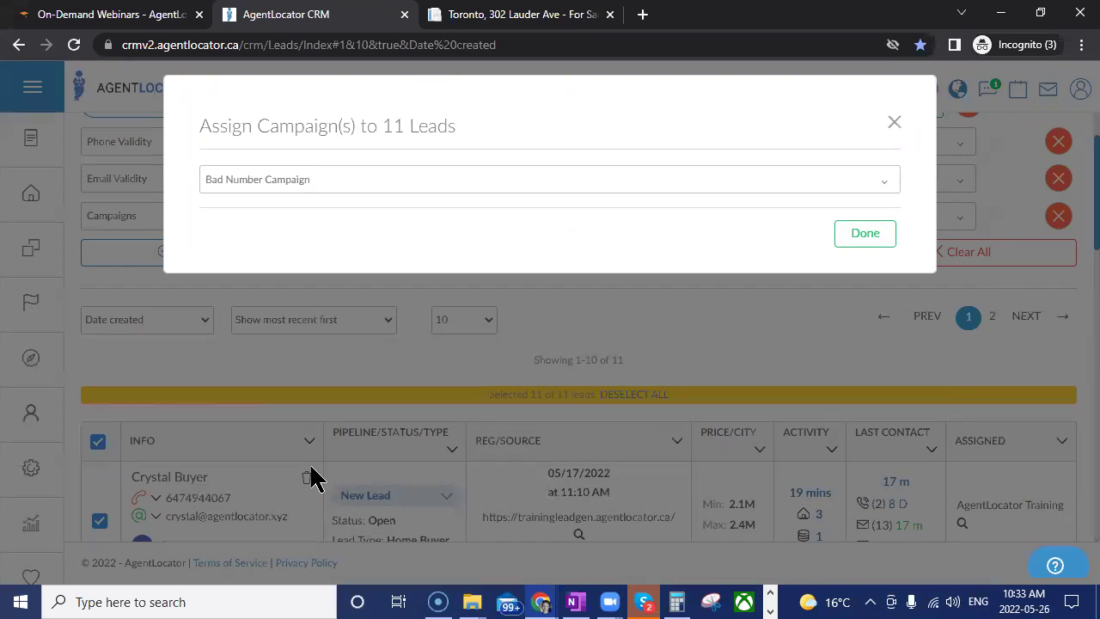
pyautogui.click(896, 123)
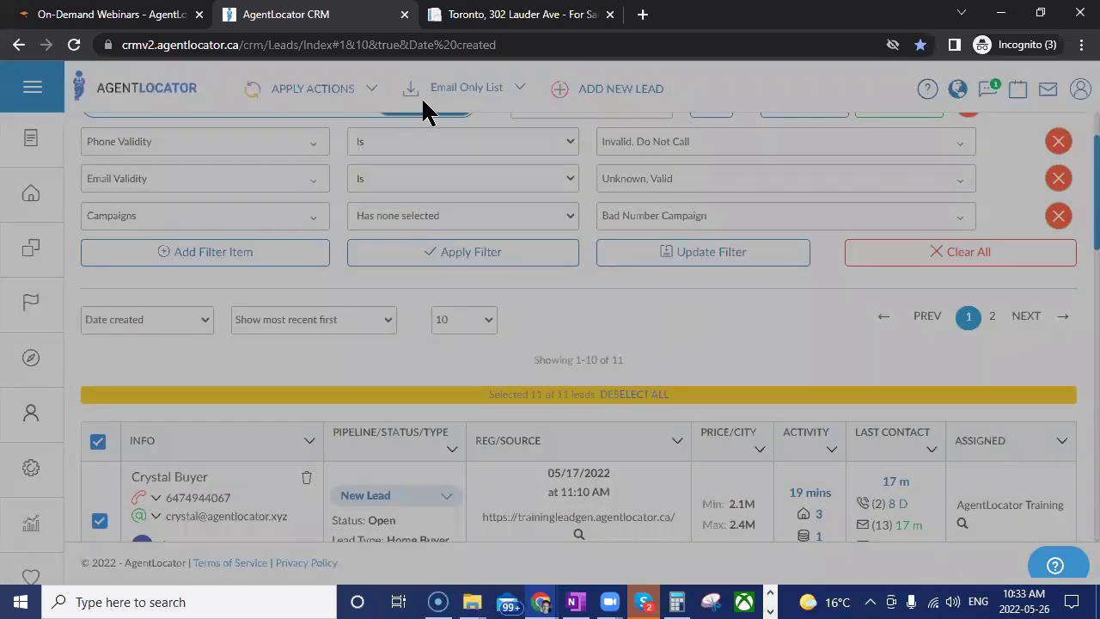
pyautogui.scroll(1, 676, 204)
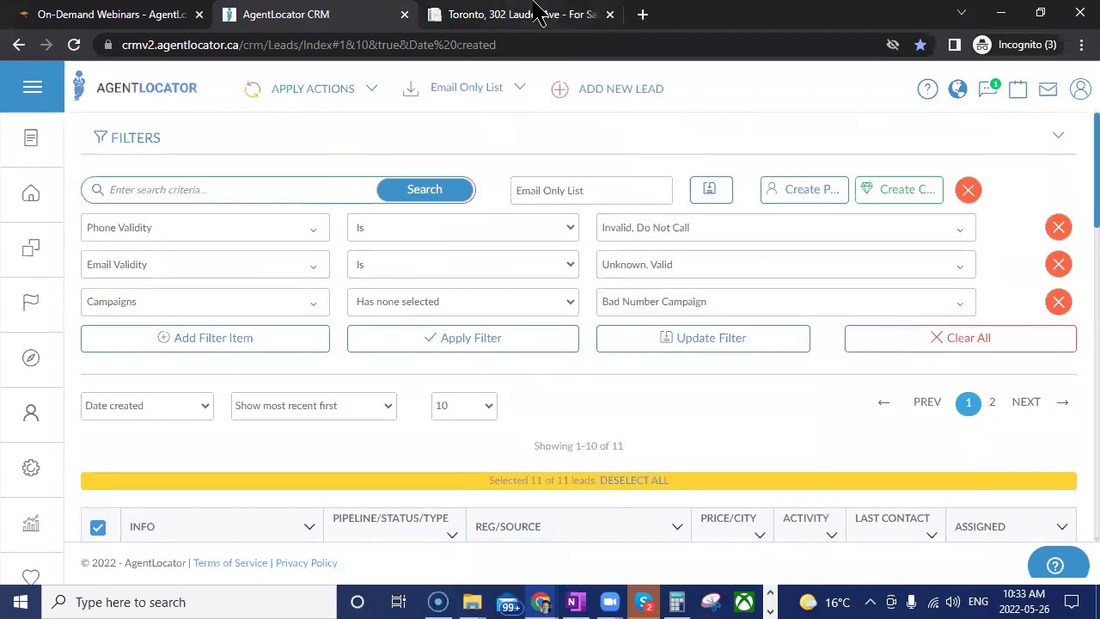
pyautogui.click(275, 331)
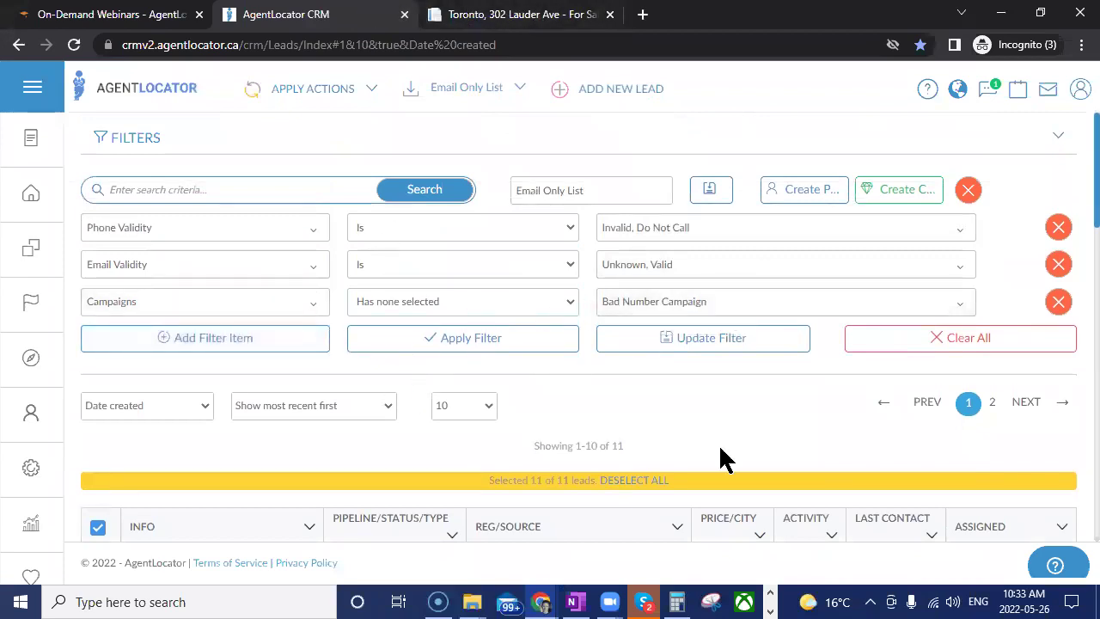
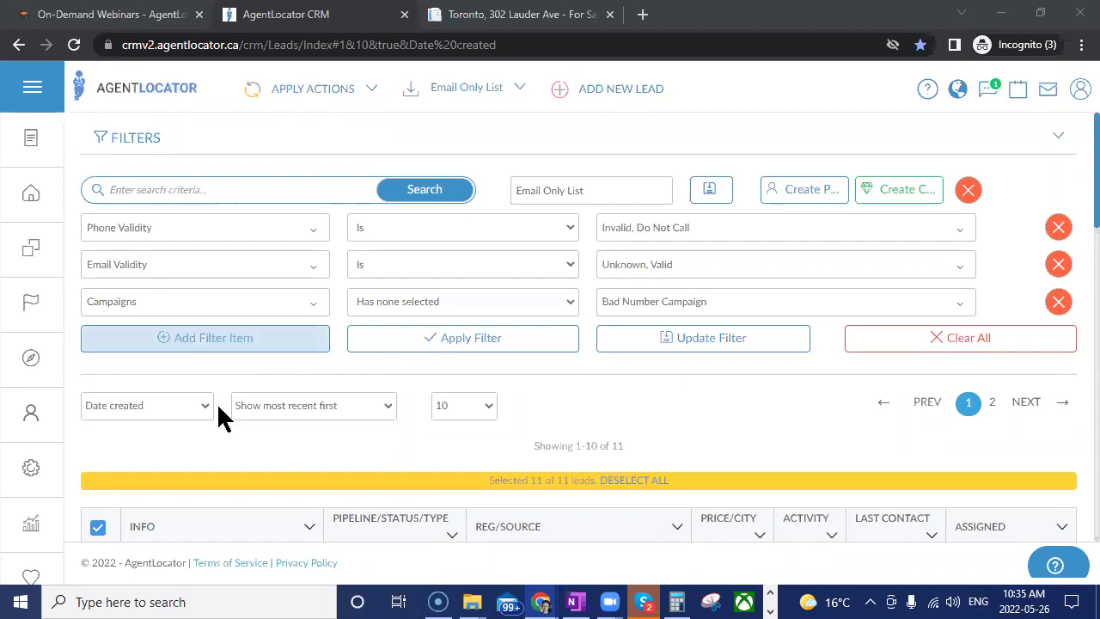
# - Start a new SMS template in the SMS template settings and insert the [downloadLeadAppLink] lead mobile app shortcode as its content
pyautogui.moveTo(59, 472)
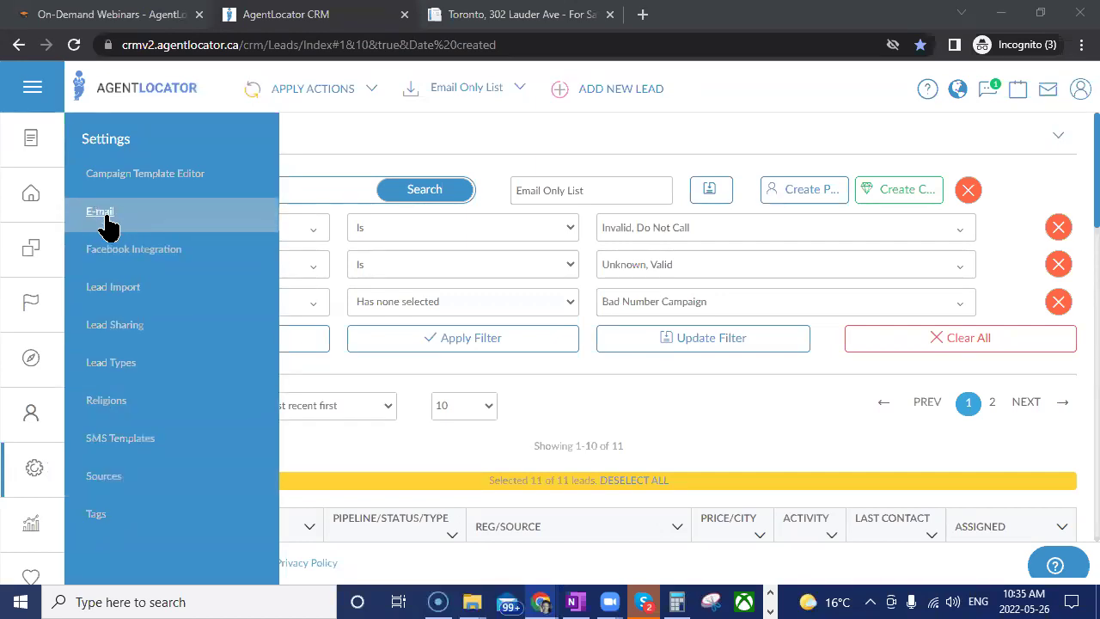
pyautogui.click(123, 443)
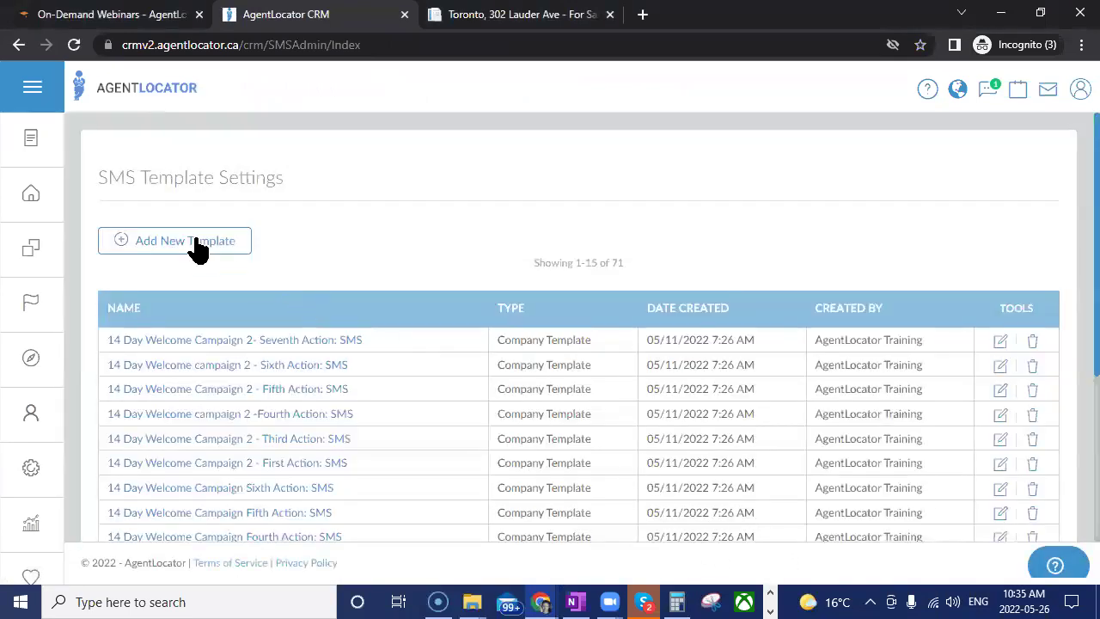
pyautogui.click(191, 244)
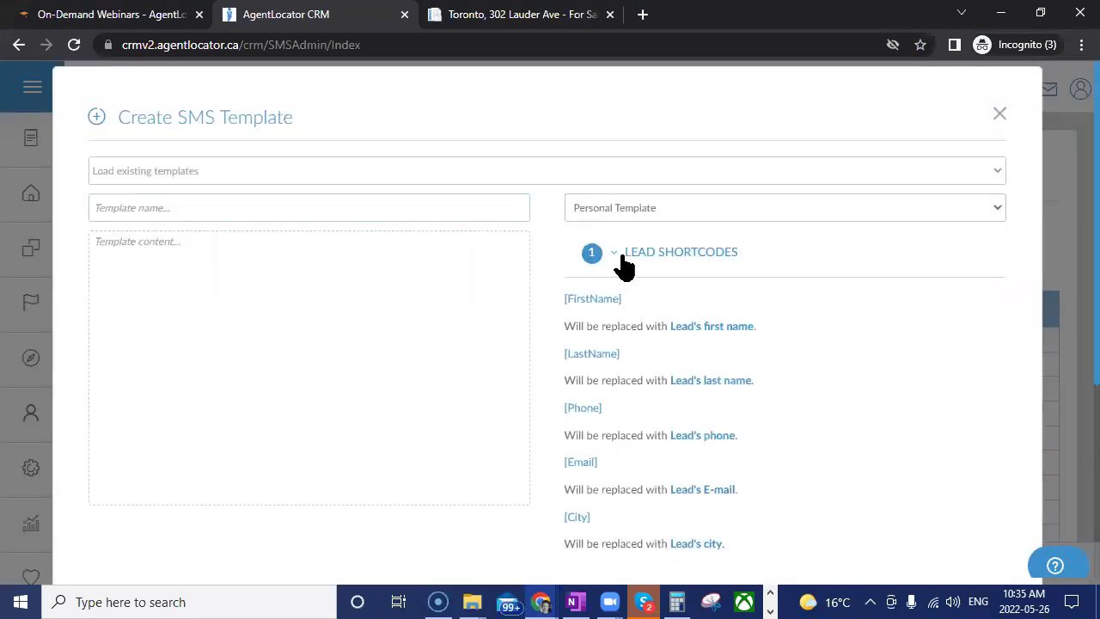
pyautogui.click(616, 255)
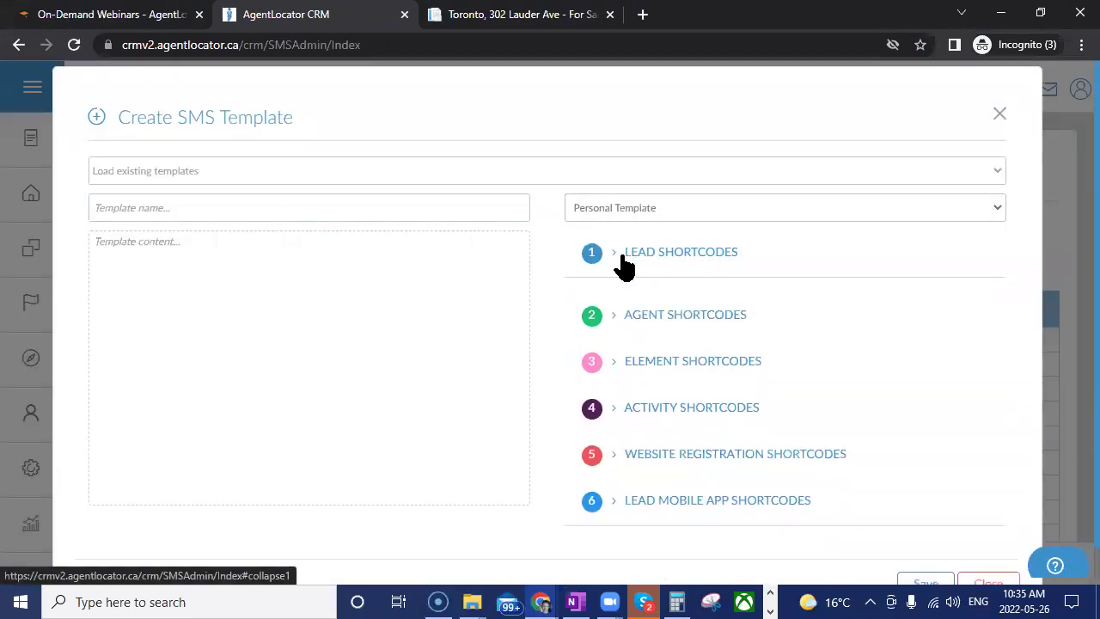
pyautogui.click(632, 490)
pyautogui.scroll(-1, 688, 459)
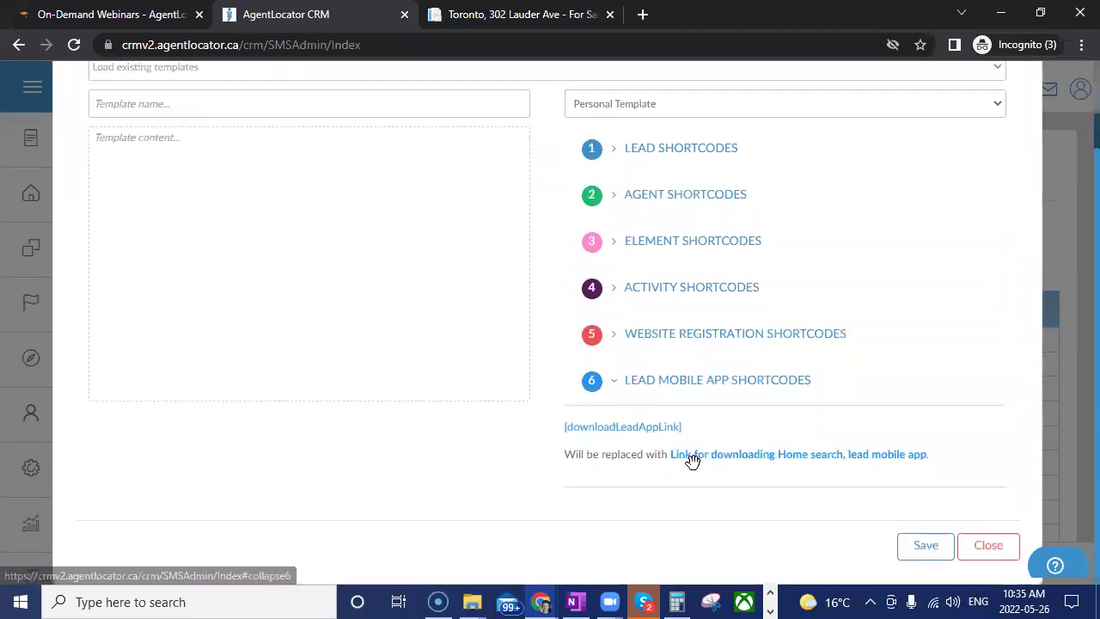
pyautogui.moveTo(626, 424); pyautogui.dragTo(121, 160)
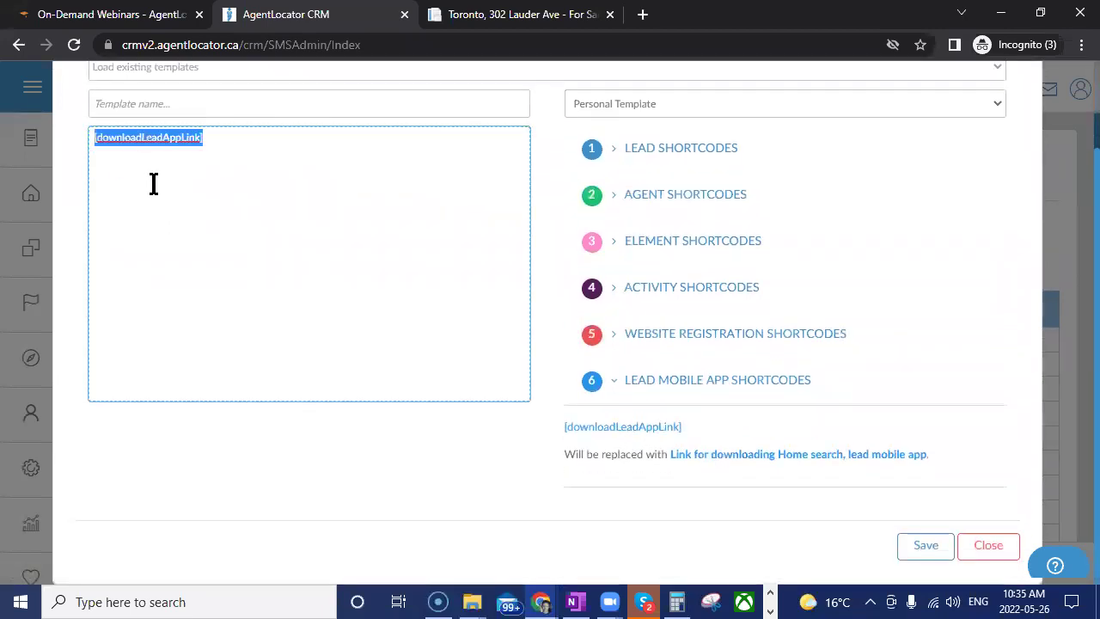
pyautogui.click(227, 142)
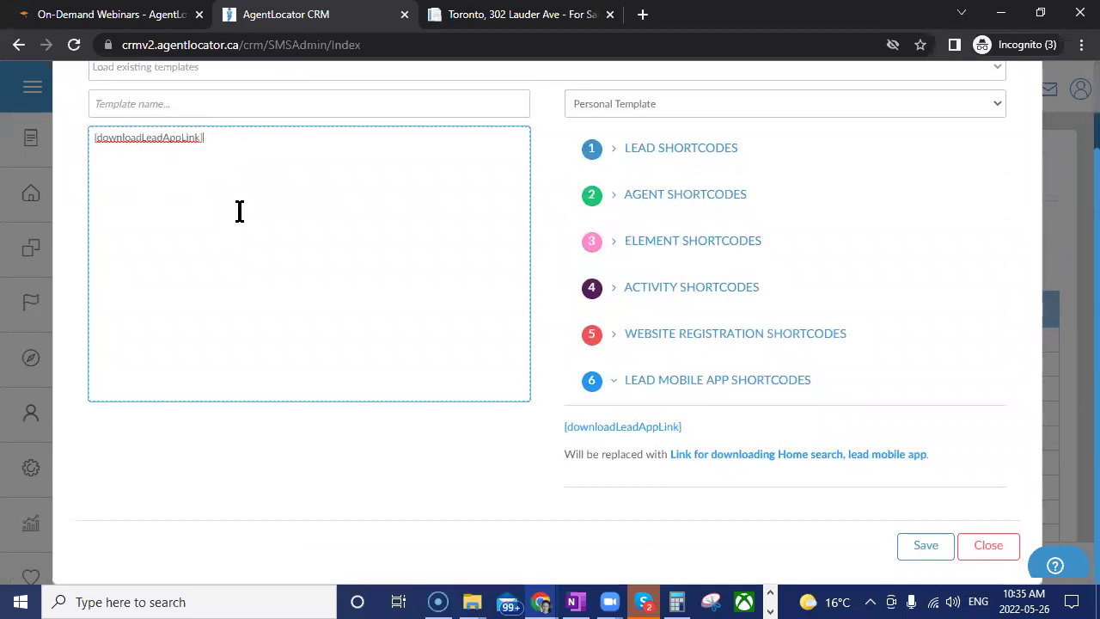
# - Name the SMS template "app example", save it as a personal template and close the template editor
pyautogui.scroll(1, 260, 287)
pyautogui.scroll(1, 260, 286)
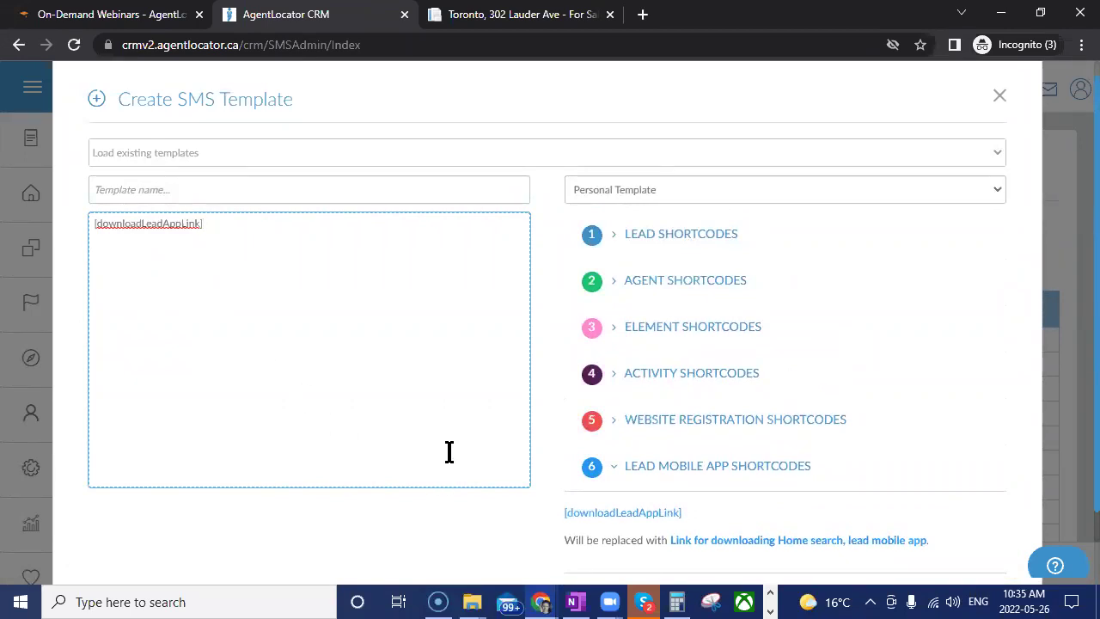
pyautogui.scroll(1, 449, 452)
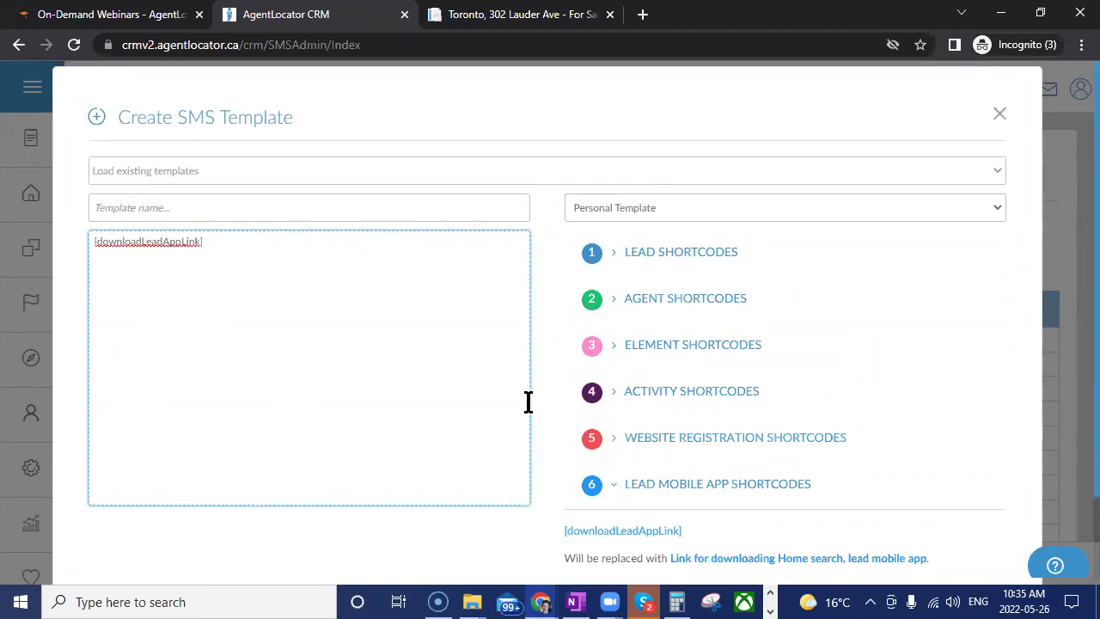
pyautogui.click(215, 209)
pyautogui.write('app example')
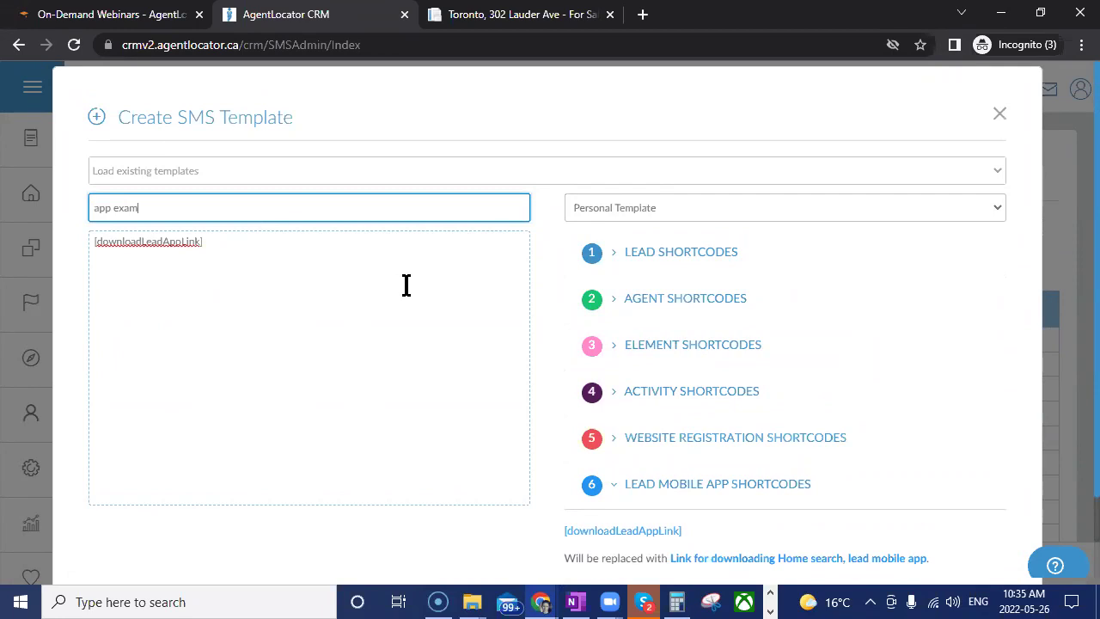
pyautogui.scroll(-3, 931, 466)
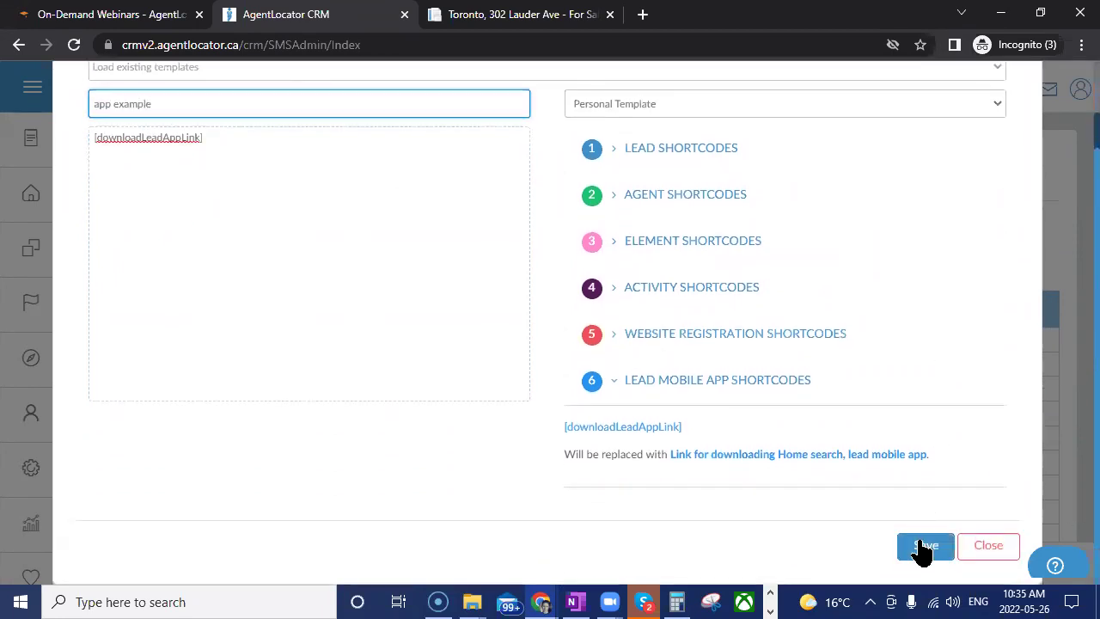
pyautogui.click(923, 548)
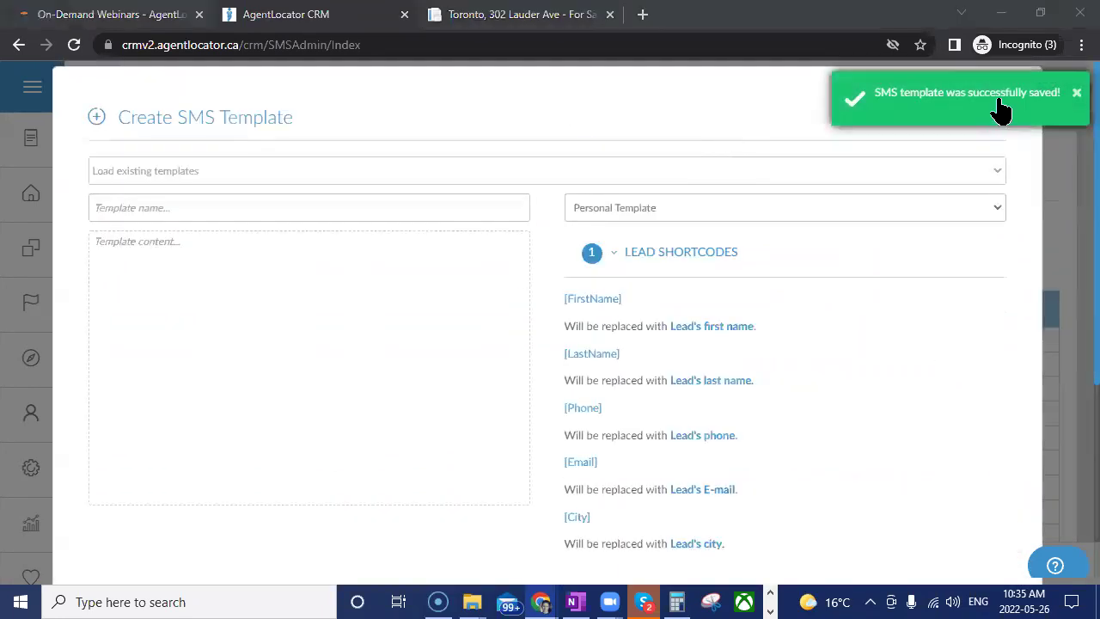
pyautogui.click(1077, 93)
pyautogui.click(1061, 233)
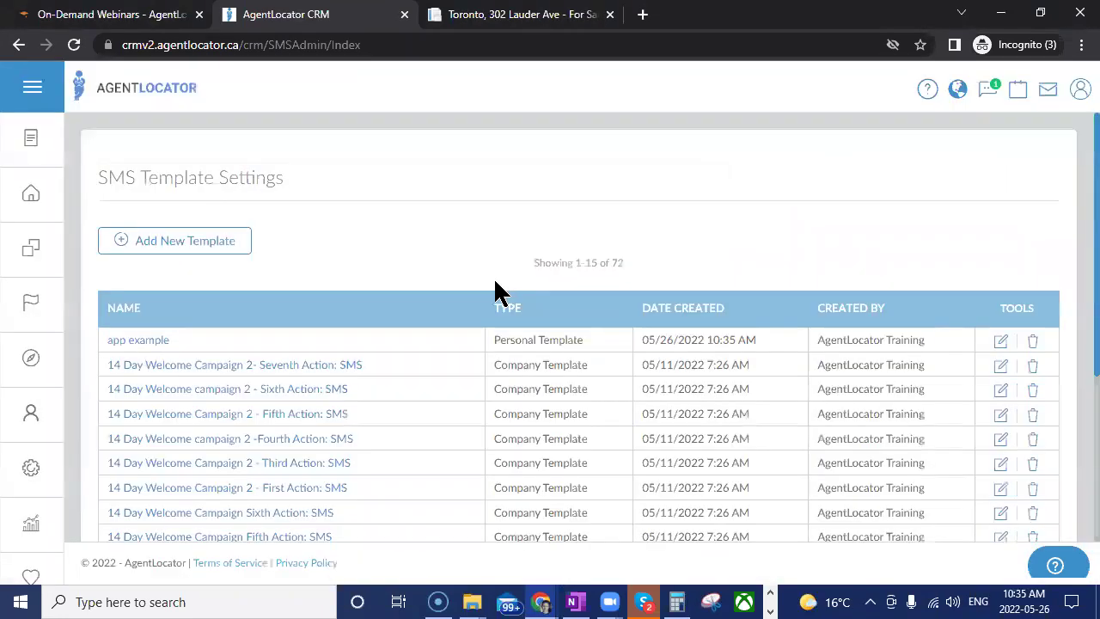
# - Return to the leads list and clear all filters
pyautogui.click(35, 195)
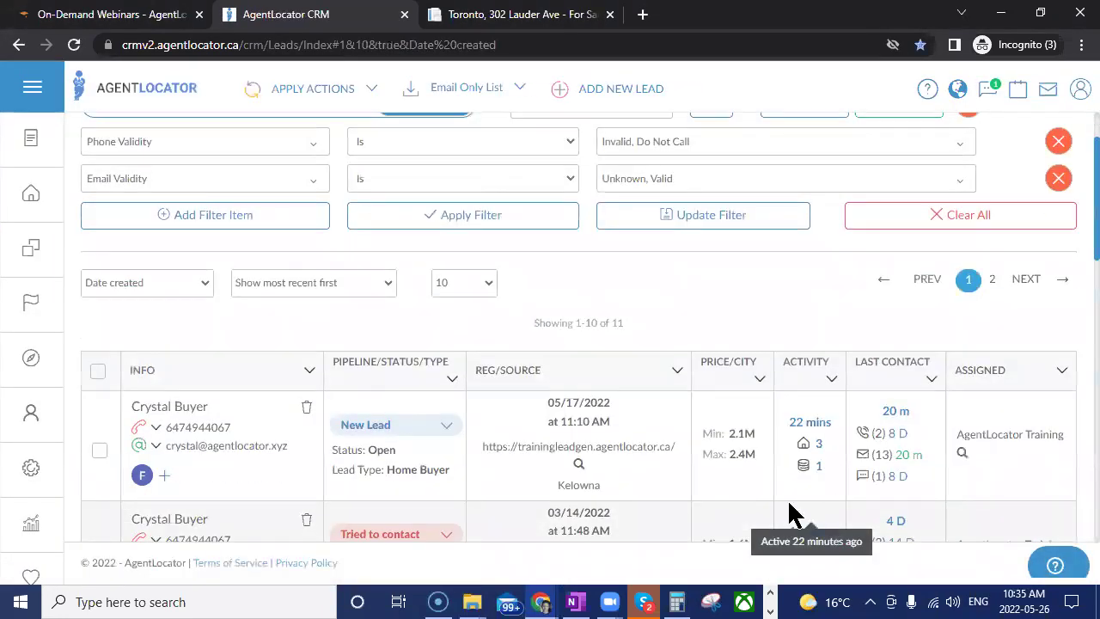
pyautogui.click(915, 301)
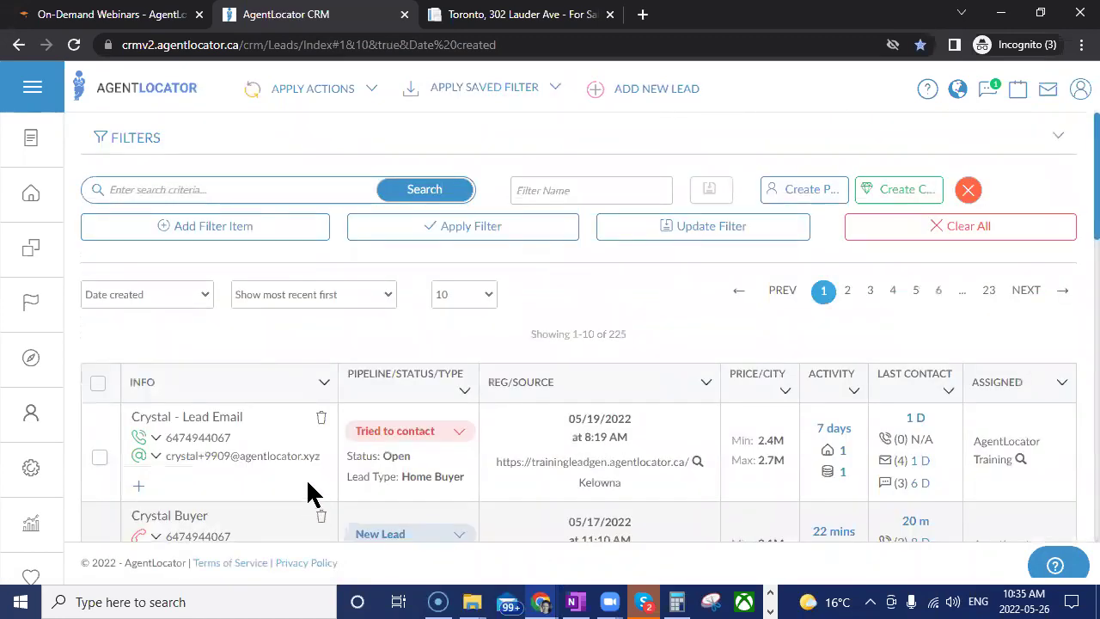
# - Preview the personal "app example" template in a new SMS to the first lead and close the message unsent
pyautogui.click(226, 439)
pyautogui.click(207, 484)
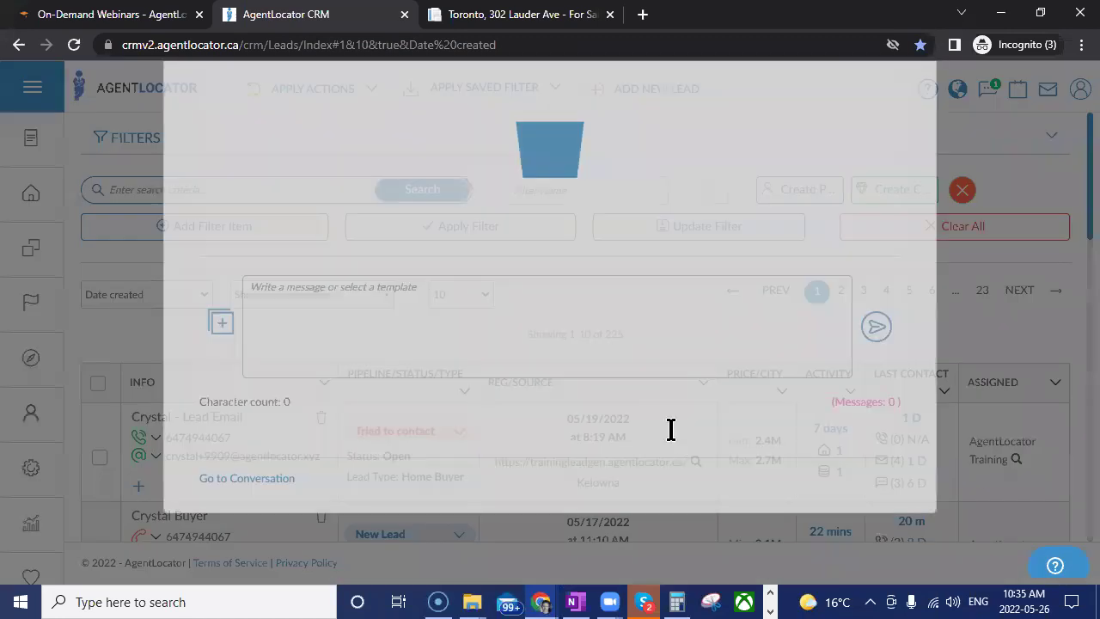
pyautogui.click(220, 416)
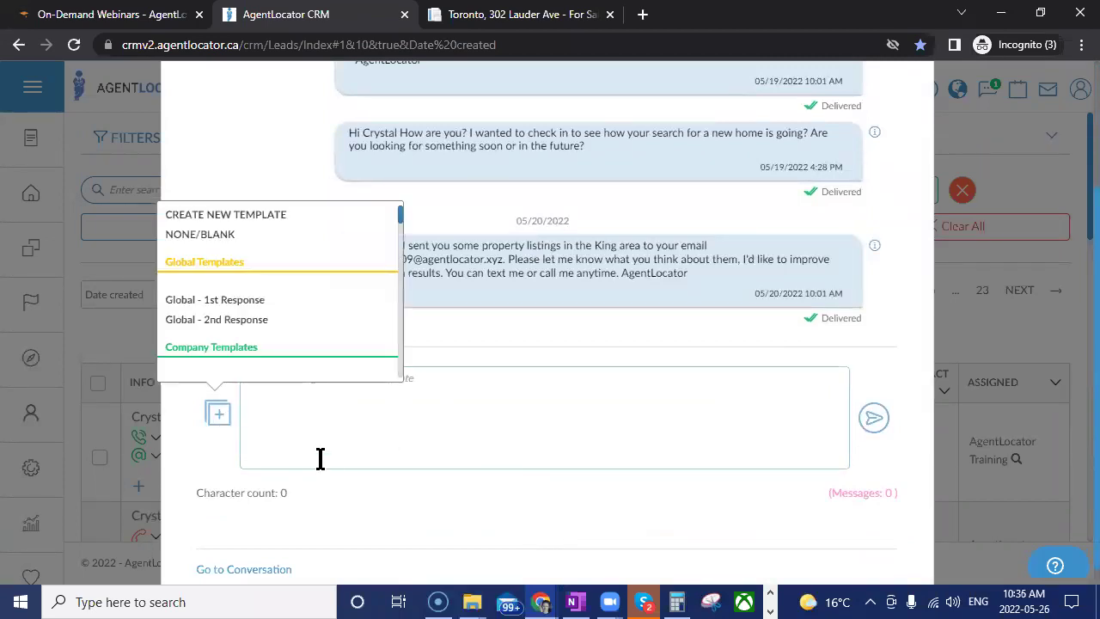
pyautogui.scroll(-15, 277, 352)
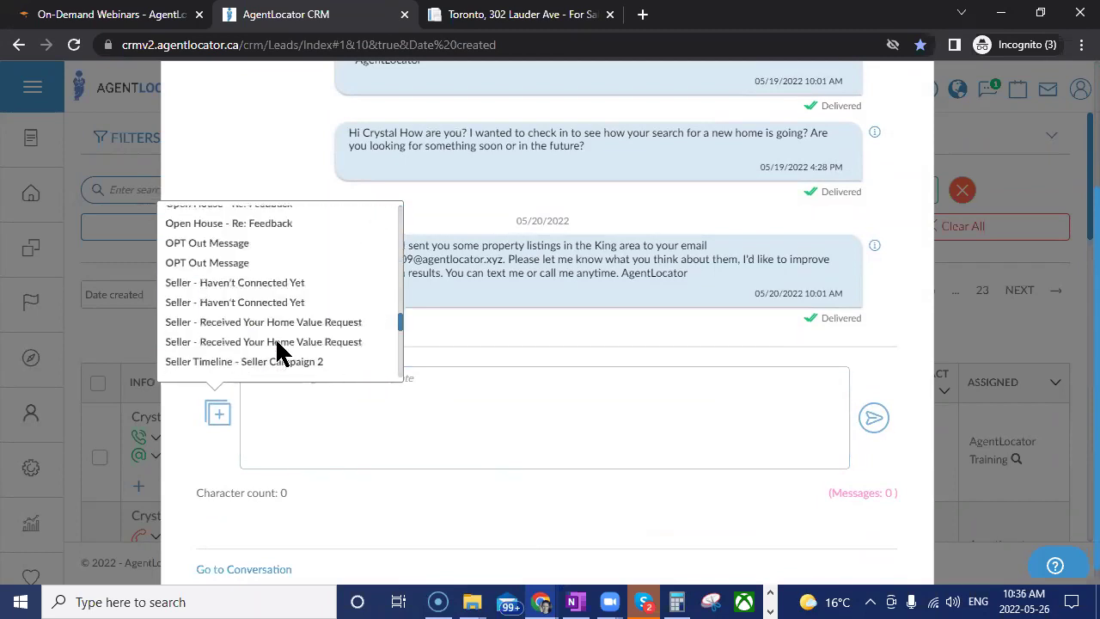
pyautogui.scroll(-2, 278, 353)
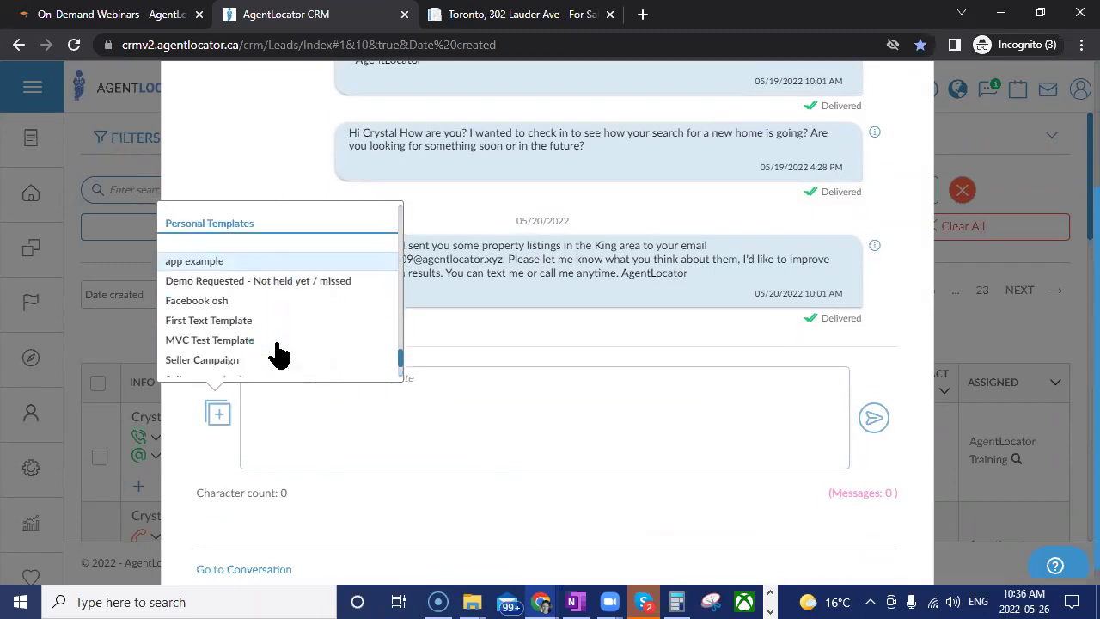
pyautogui.click(253, 258)
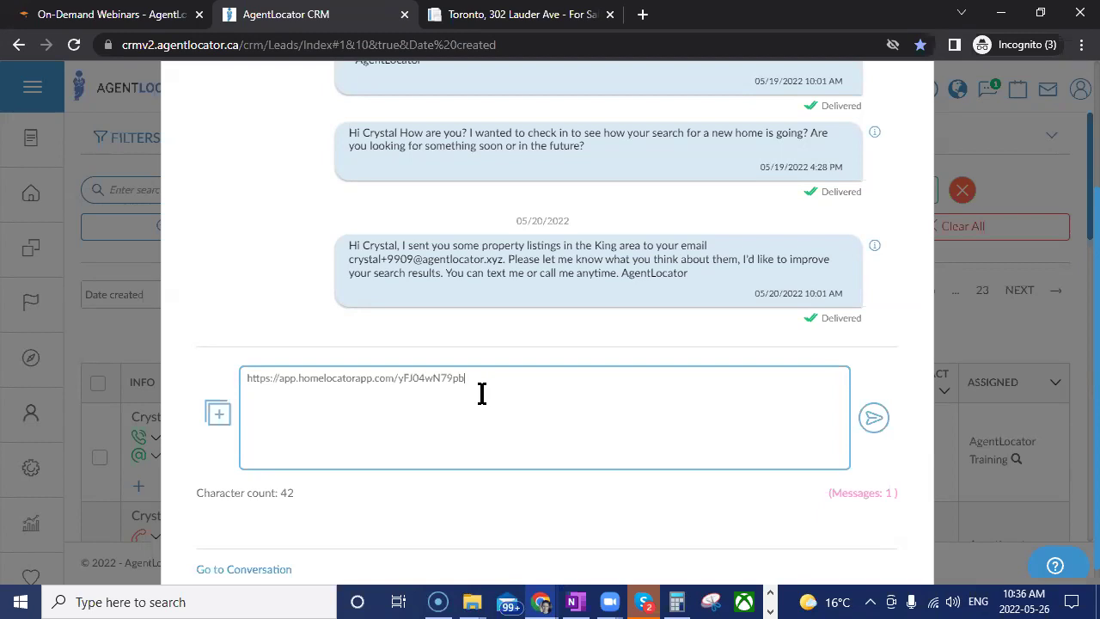
pyautogui.scroll(2, 576, 435)
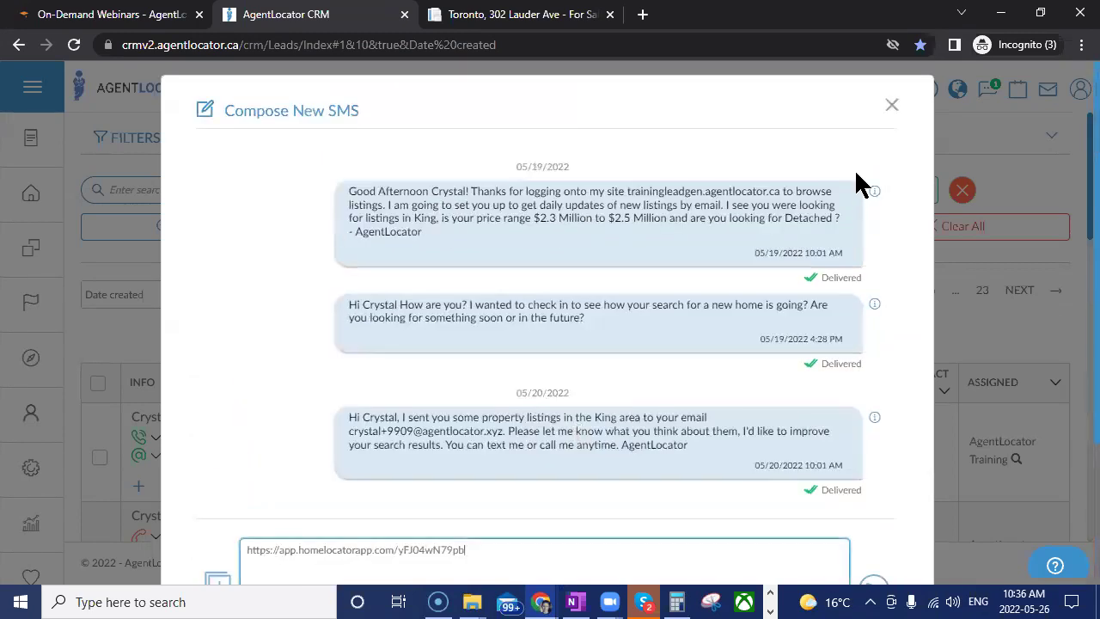
pyautogui.click(967, 249)
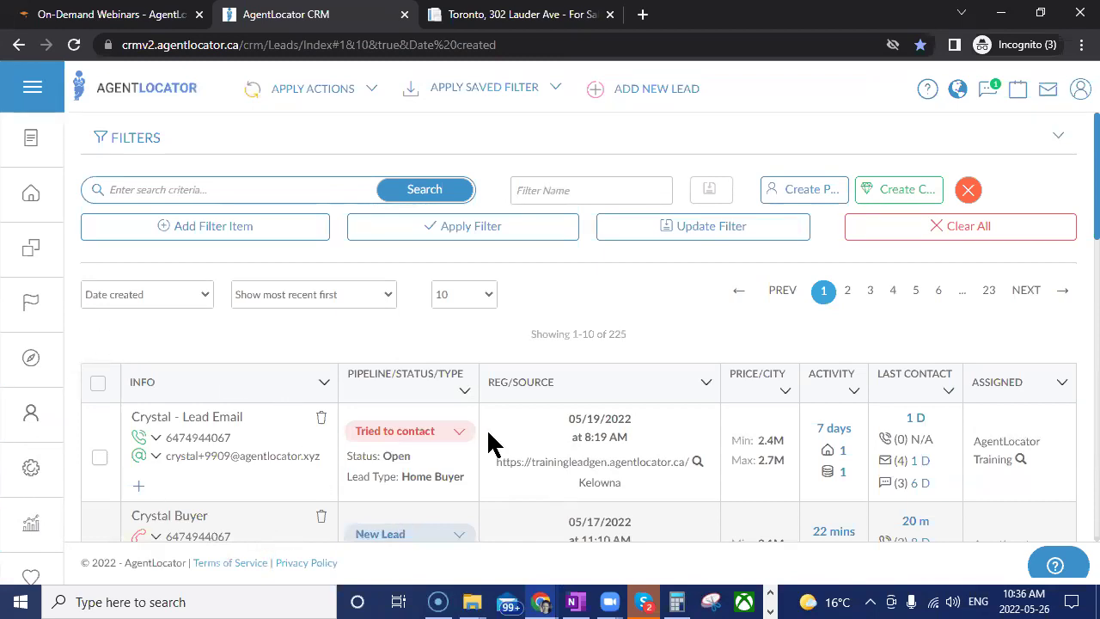
# - Open the e-mail settings and look through the e-mail header, template and signature preferences
pyautogui.click(35, 467)
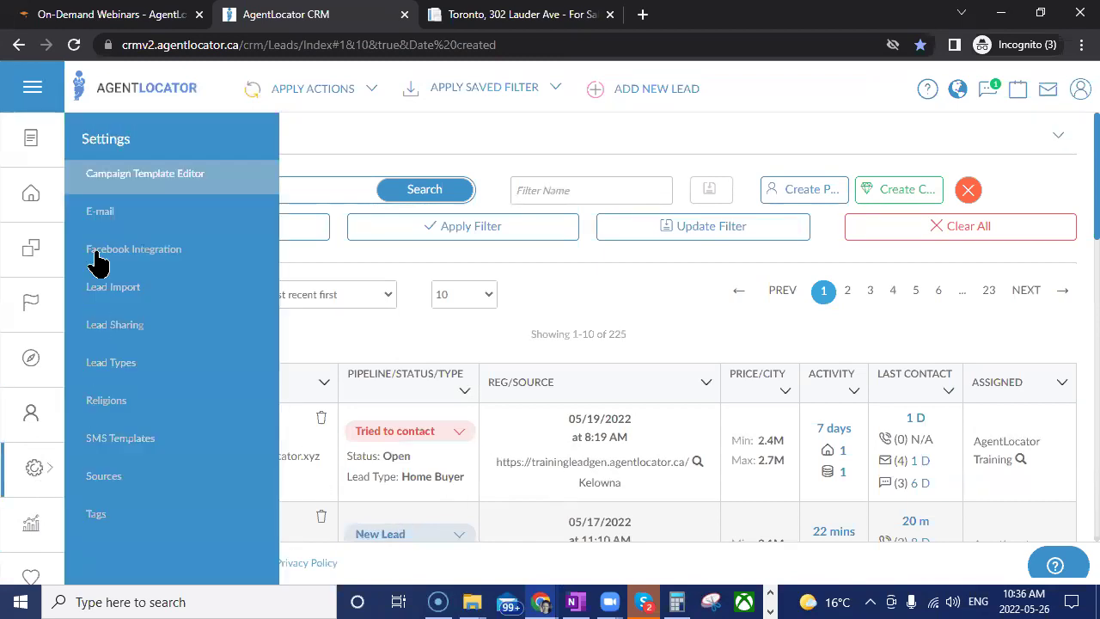
pyautogui.click(122, 214)
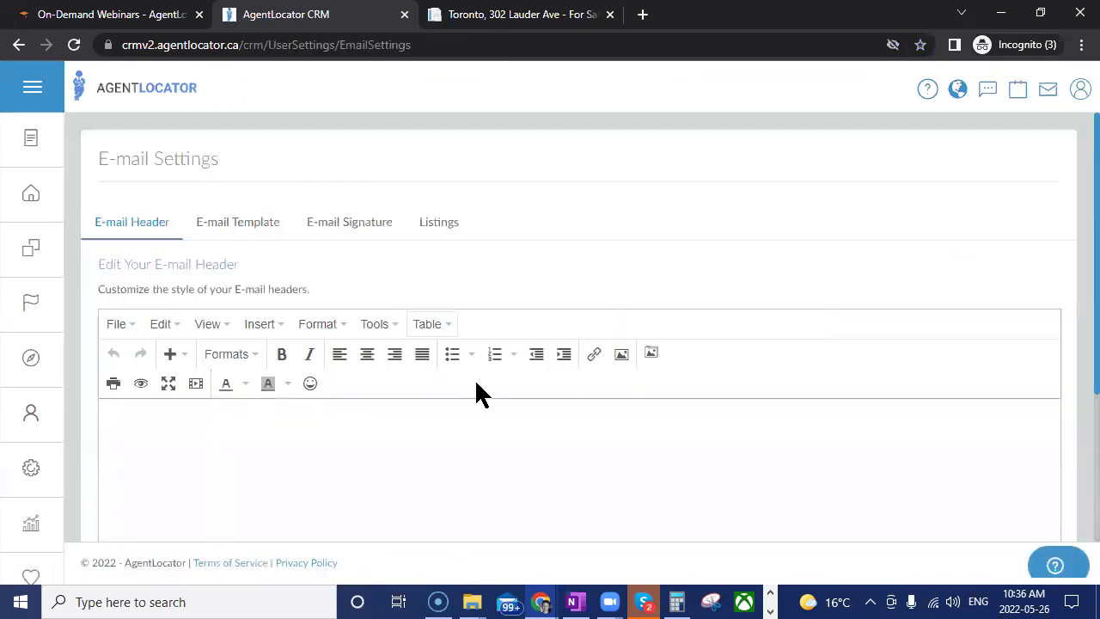
pyautogui.scroll(-2, 433, 456)
pyautogui.scroll(2, 433, 457)
pyautogui.click(229, 221)
pyautogui.click(317, 222)
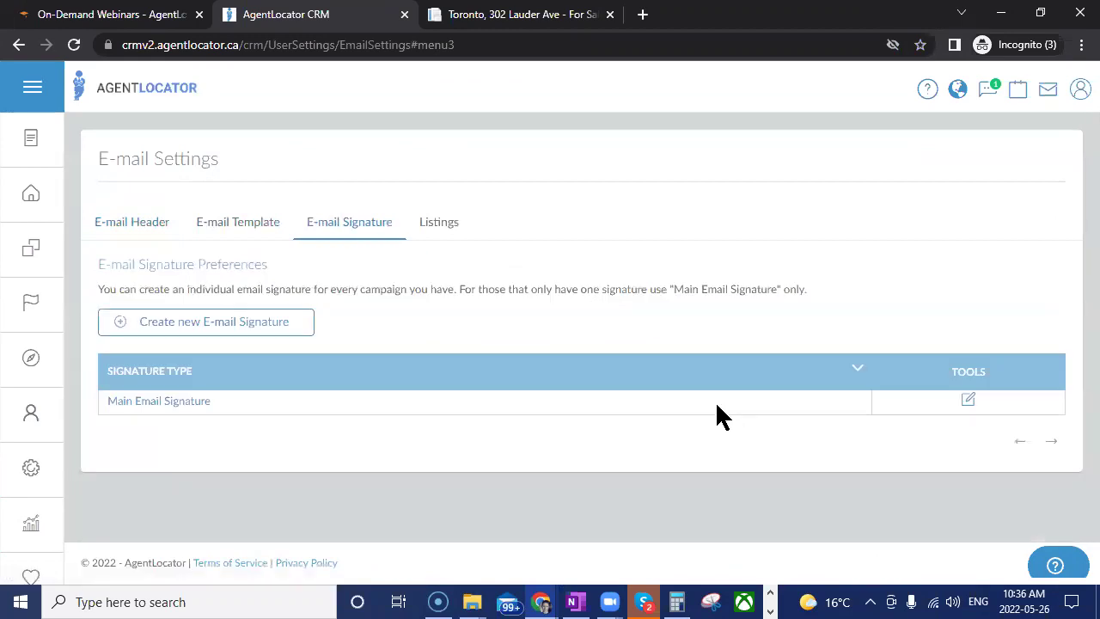
# - Start a new e-mail template, insert the [downloadLeadAppLink] shortcode into its body and copy it
pyautogui.click(239, 223)
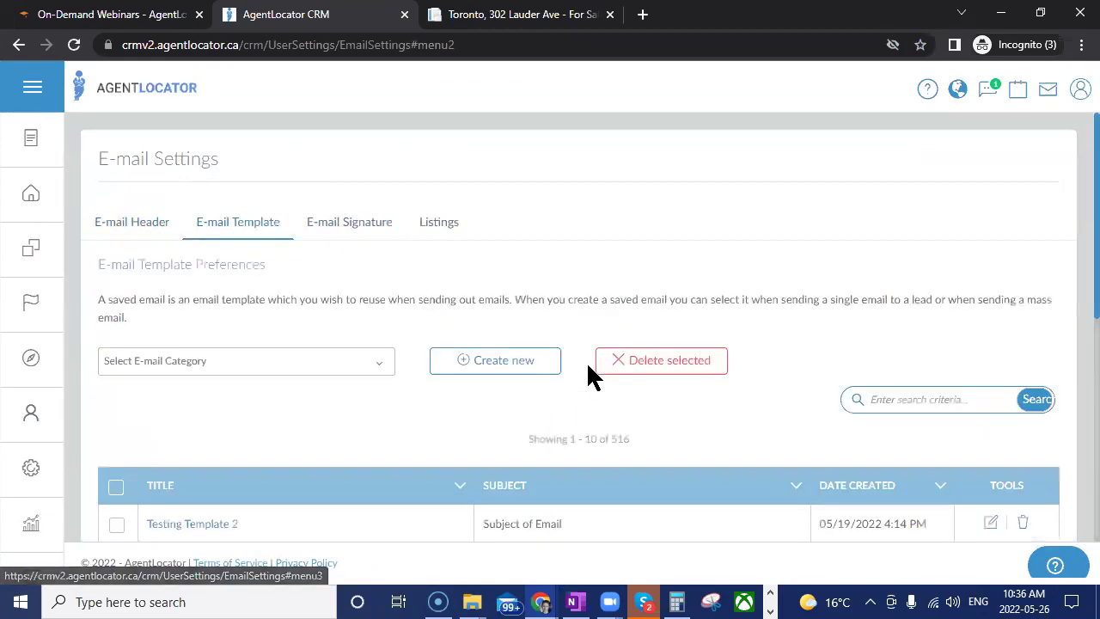
pyautogui.click(518, 369)
pyautogui.scroll(-2, 776, 423)
pyautogui.scroll(-3, 778, 430)
pyautogui.click(849, 453)
pyautogui.moveTo(810, 157); pyautogui.dragTo(297, 204)
pyautogui.hotkey('ctrl', 'c')
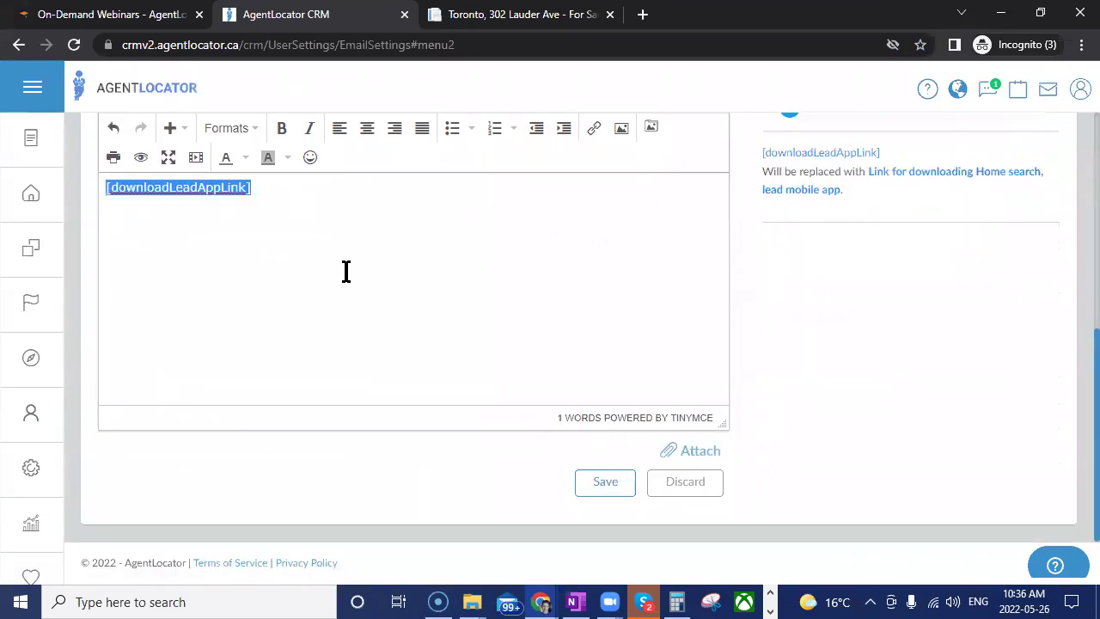
# - Edit the Main Email Signature and add the line "TESTING LINK" above its existing content
pyautogui.scroll(5, 846, 429)
pyautogui.click(394, 225)
pyautogui.click(968, 399)
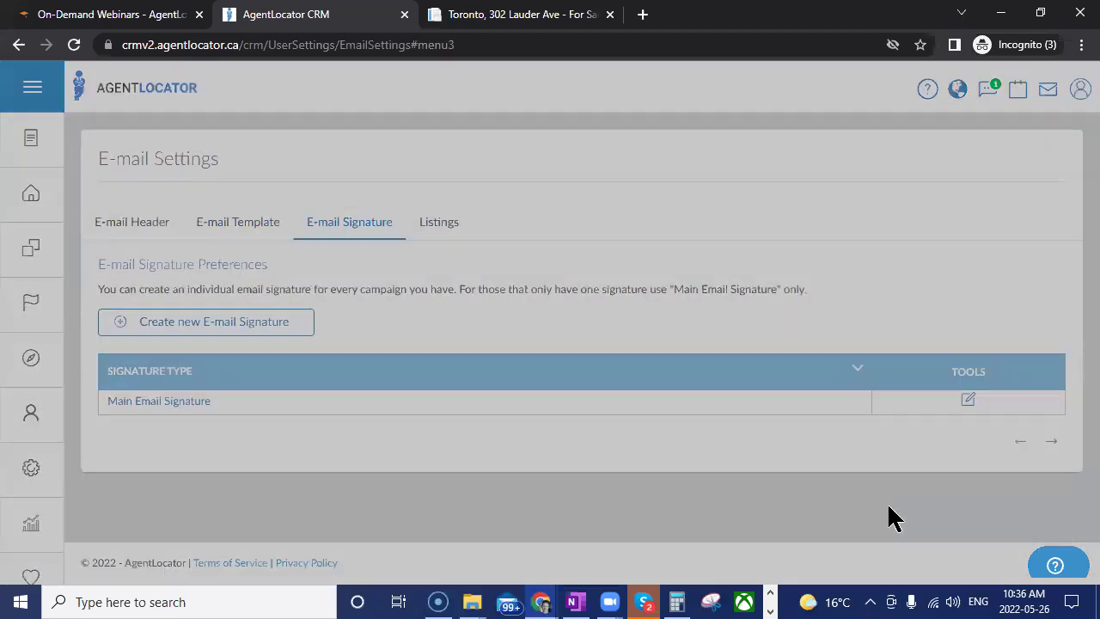
pyautogui.click(224, 302)
pyautogui.press('Return')
pyautogui.press('Up')
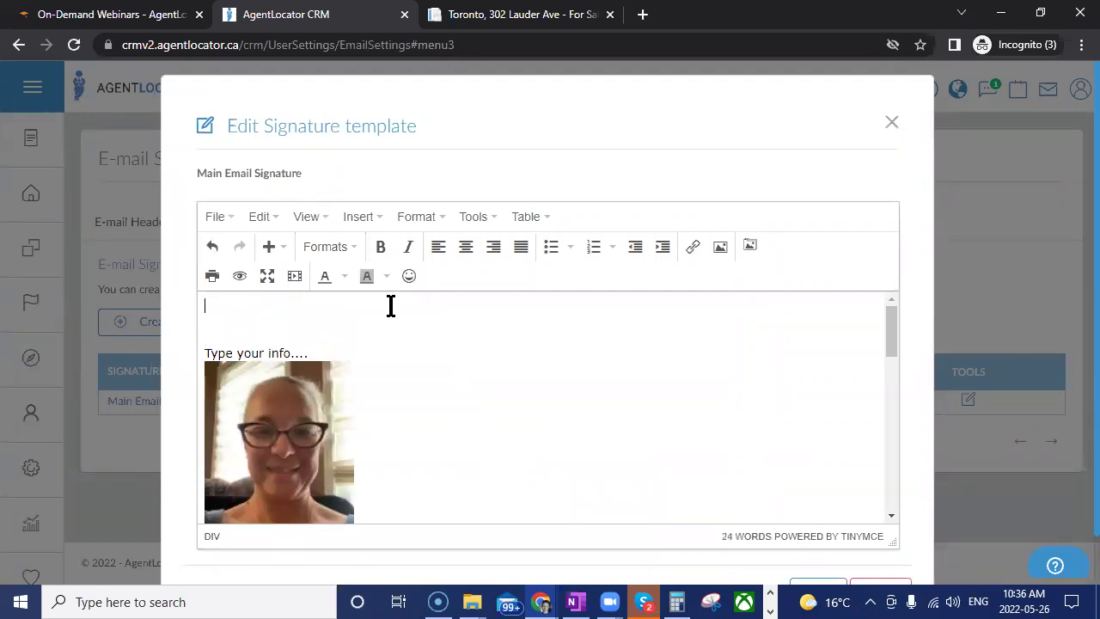
pyautogui.write('TESTING LINK')
# - Link the "TESTING LINK" text to the copied [downloadLeadAppLink] shortcode and save the signature
pyautogui.moveTo(361, 312); pyautogui.dragTo(208, 307)
pyautogui.tripleClick(300, 307)
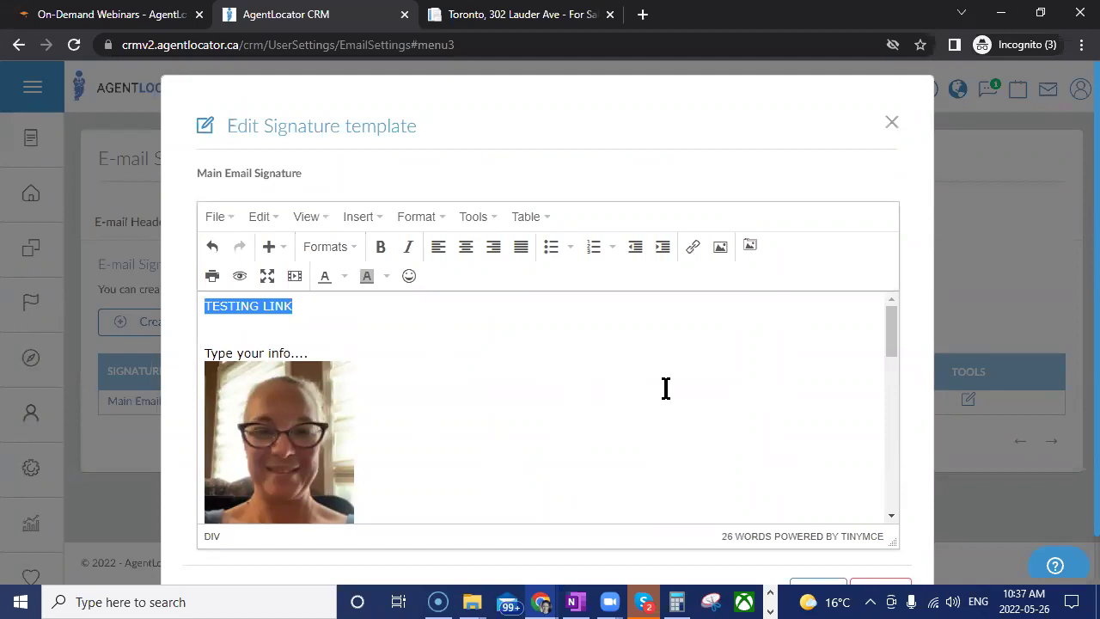
pyautogui.click(693, 249)
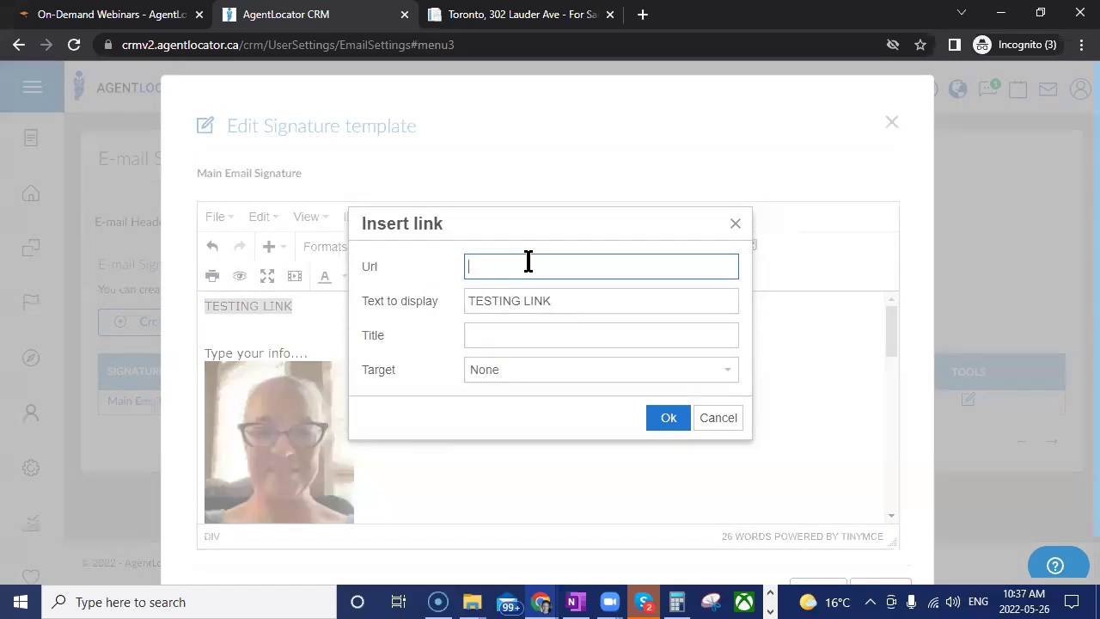
pyautogui.hotkey('ctrl', 'v')
pyautogui.click(670, 419)
pyautogui.scroll(-3, 889, 452)
pyautogui.click(817, 538)
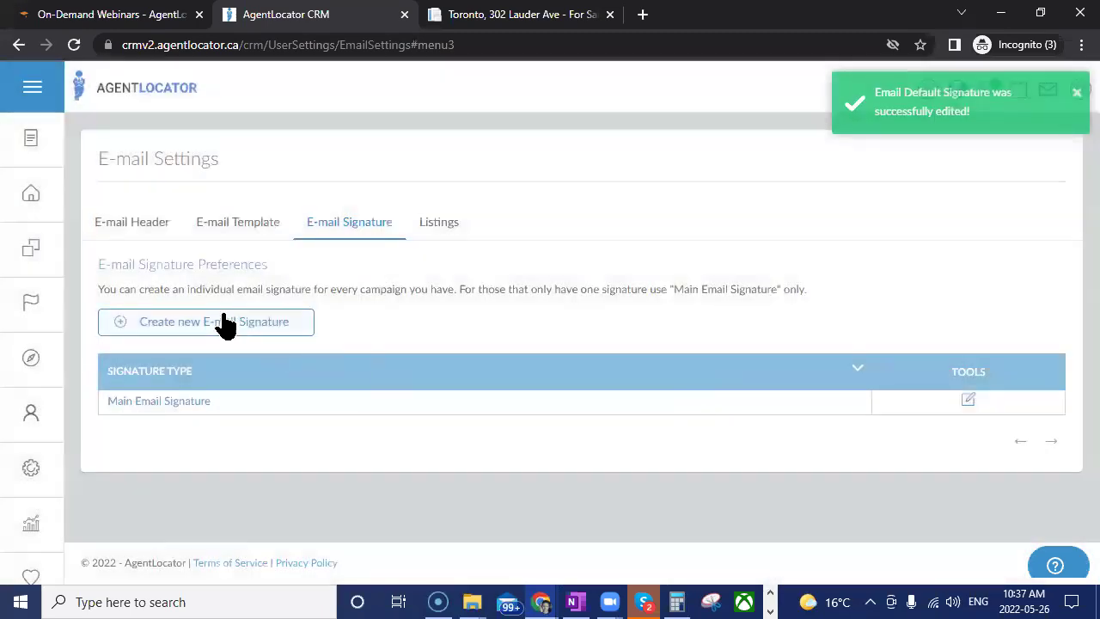
# - Return to the leads list, start a new e-mail to the first lead and check the signature's "TESTING LINK" hyperlink
pyautogui.click(35, 195)
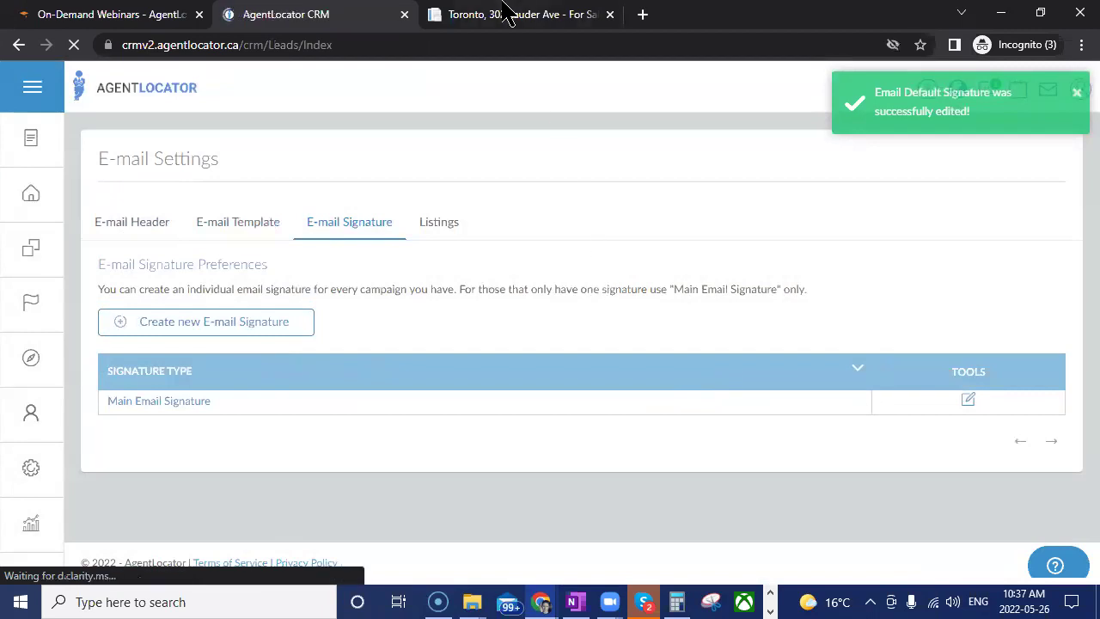
pyautogui.click(239, 459)
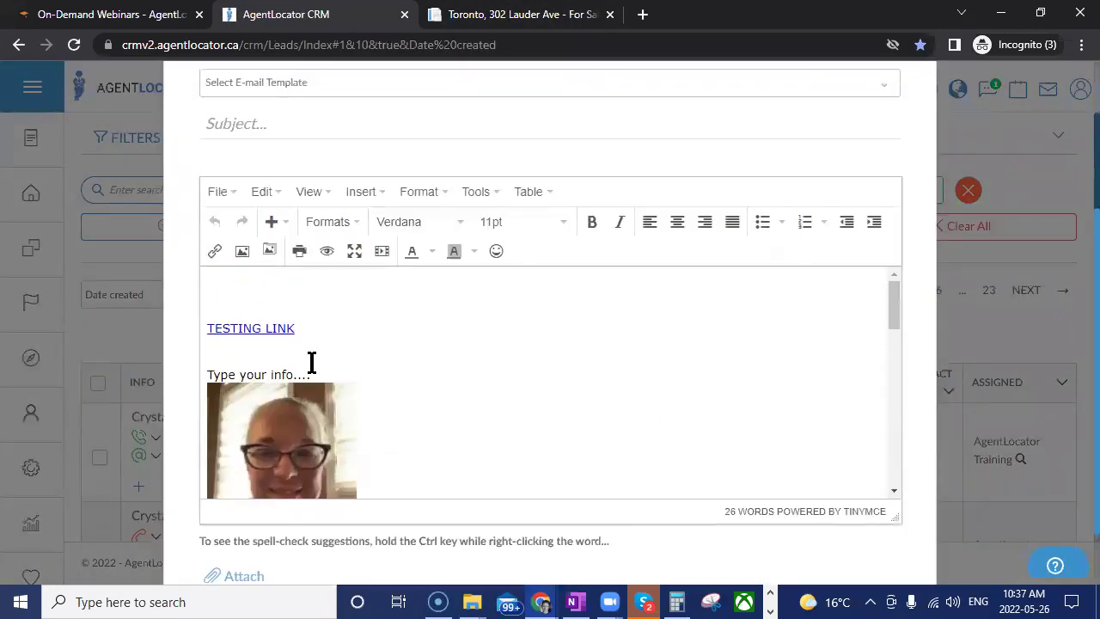
pyautogui.tripleClick(252, 335)
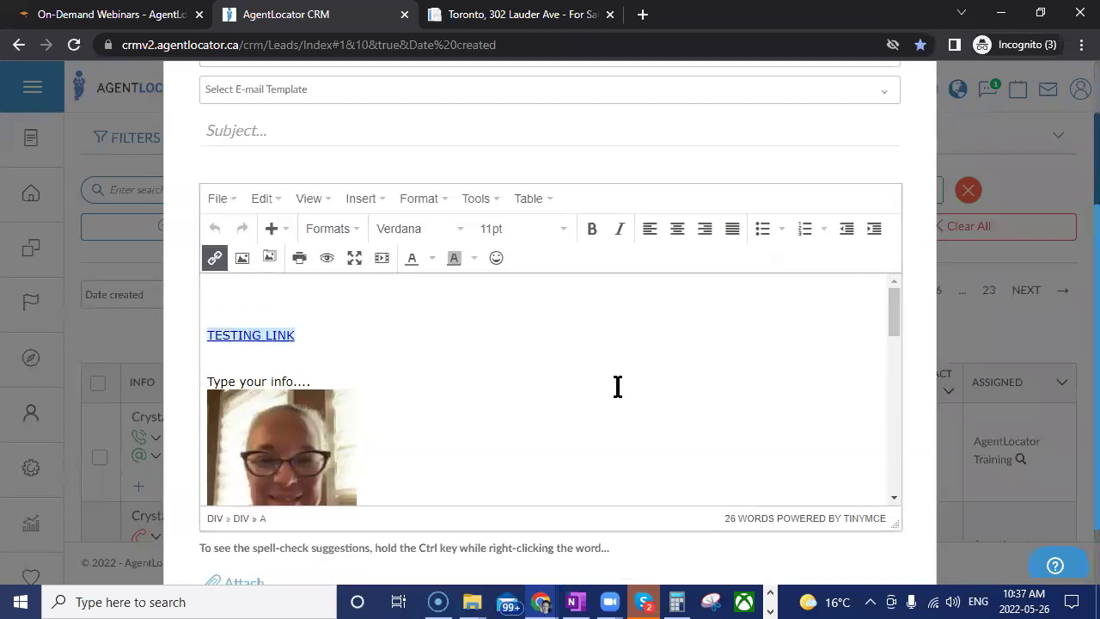
pyautogui.scroll(3, 618, 386)
pyautogui.scroll(-2, 642, 434)
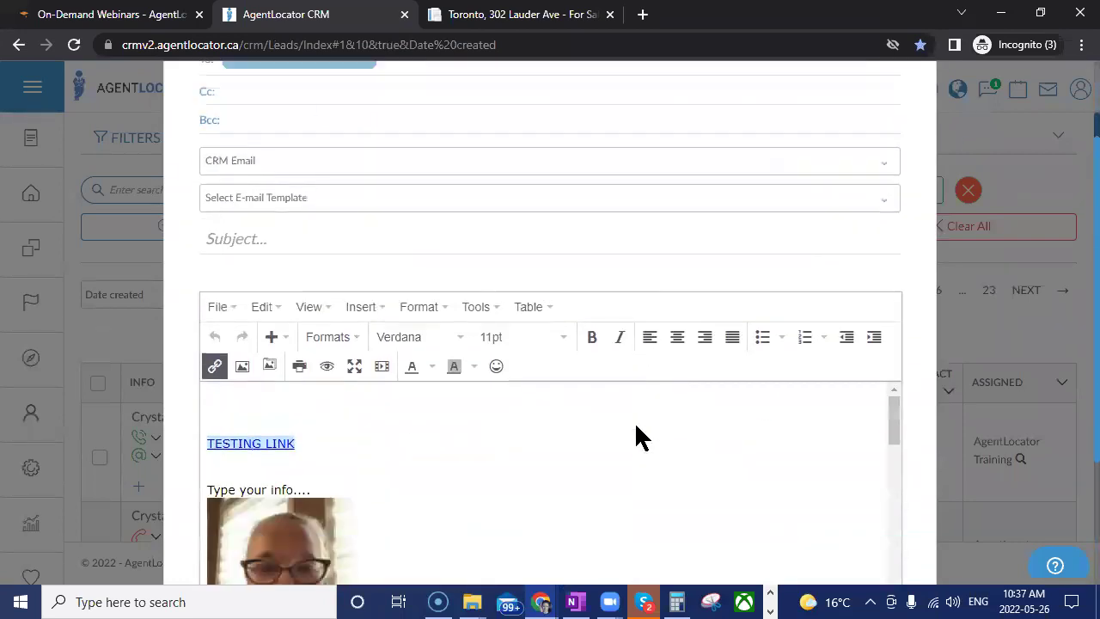
pyautogui.scroll(-1, 641, 434)
# - Set the e-mail's subject to "test app link" and send it to the lead
pyautogui.click(283, 197)
pyautogui.write('test')
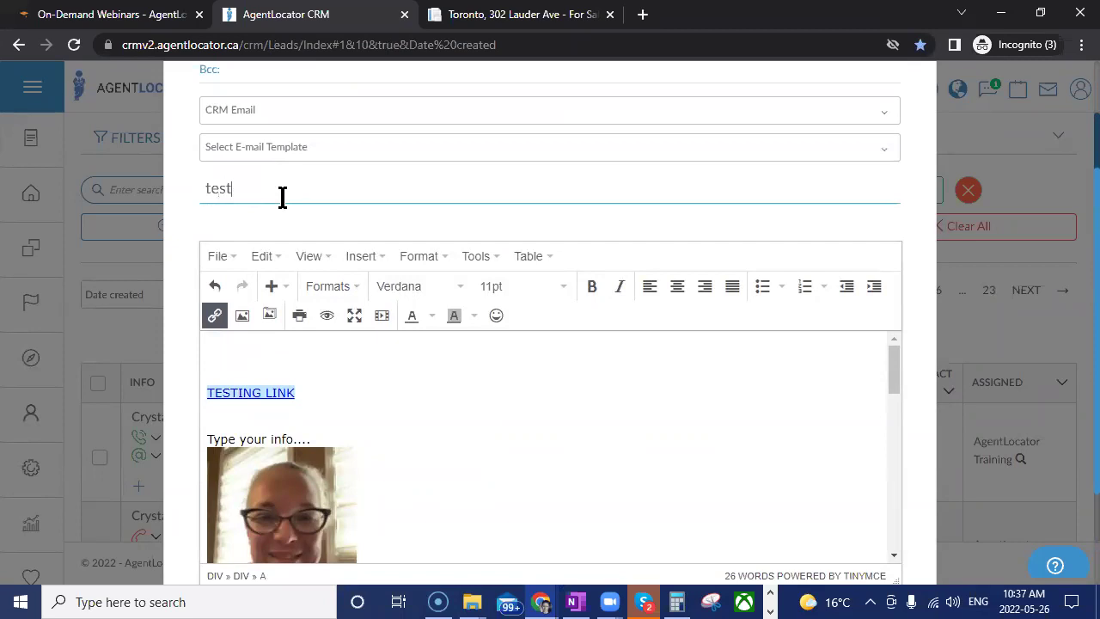
pyautogui.write(' app link')
pyautogui.scroll(-3, 912, 340)
pyautogui.click(870, 547)
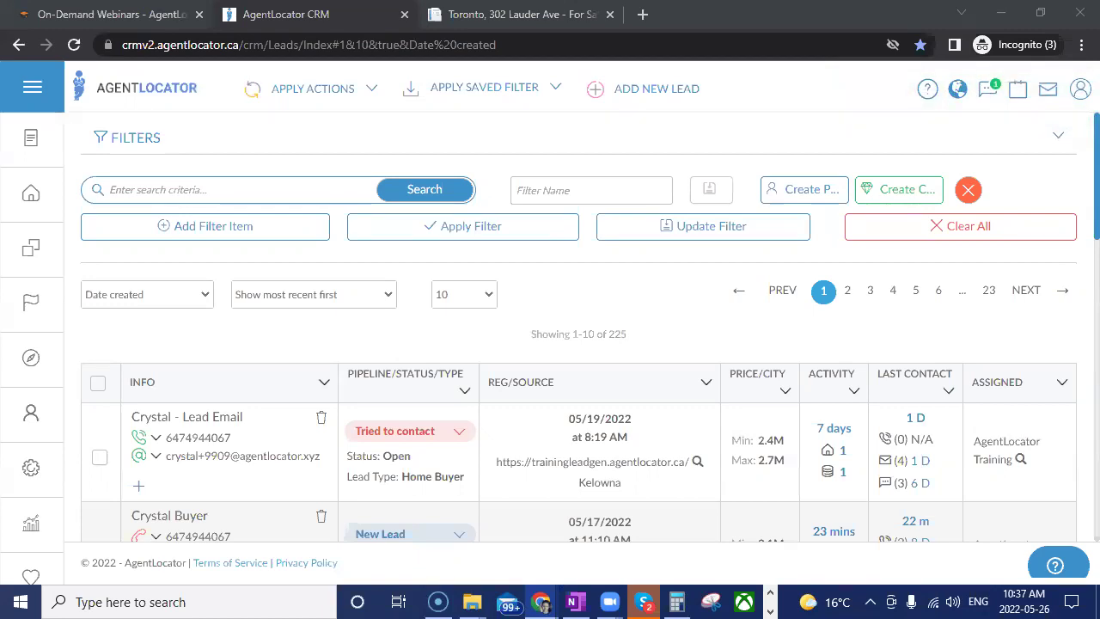
# - Switch to Gmail, test the "TESTING LINK" hyperlink twice in the received "test app link" e-mail, and close the browser windows
pyautogui.hotkey('alt', 'Tab')
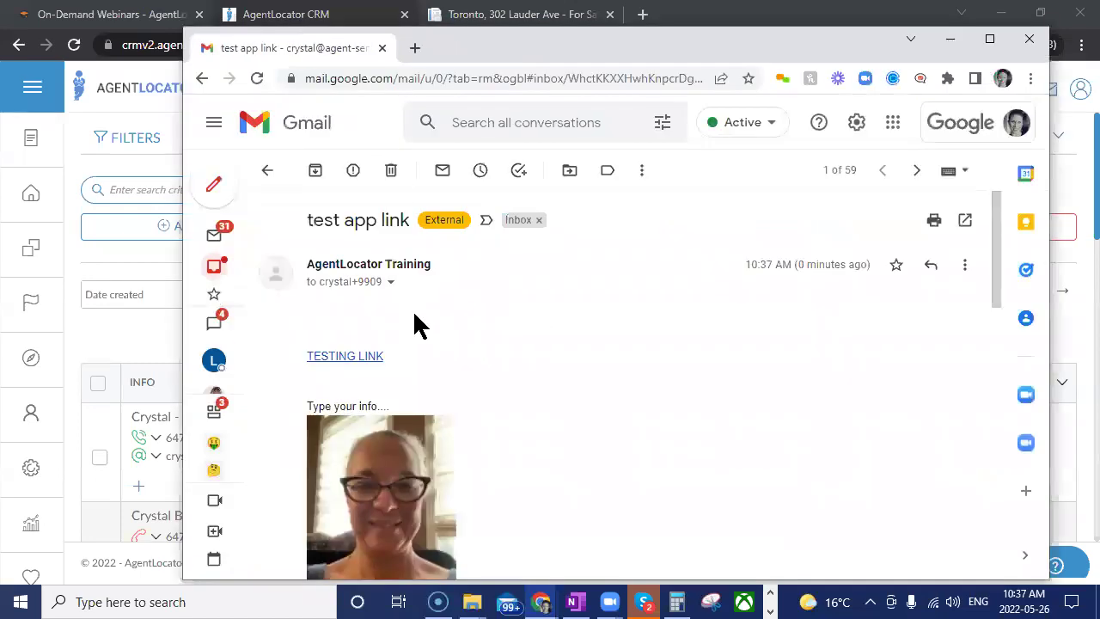
pyautogui.click(362, 355)
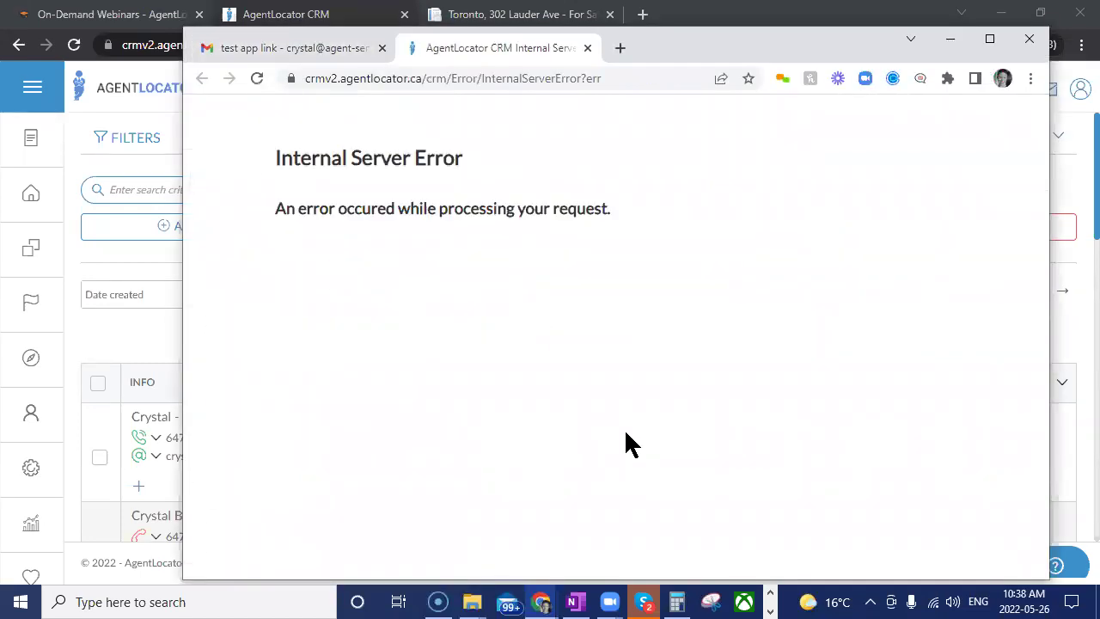
pyautogui.click(284, 48)
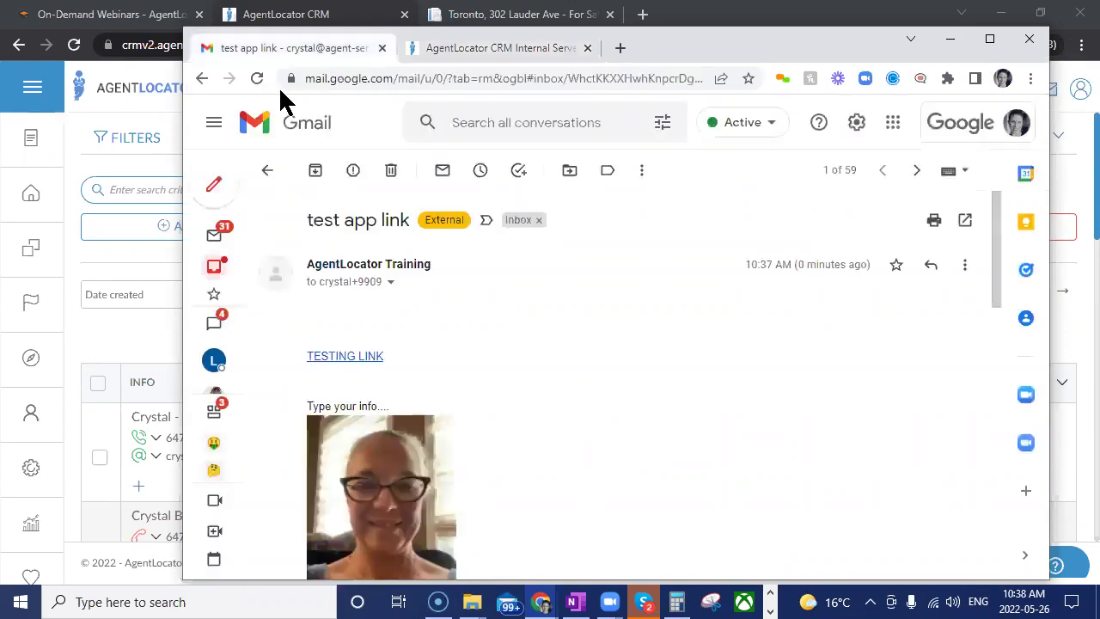
pyautogui.click(340, 359)
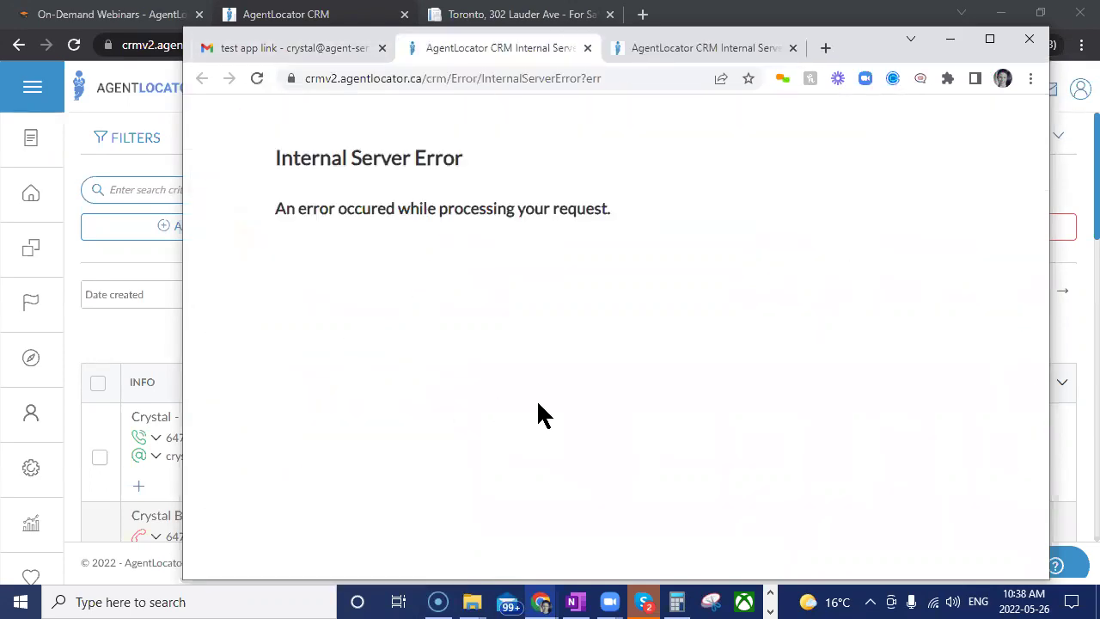
pyautogui.click(198, 47)
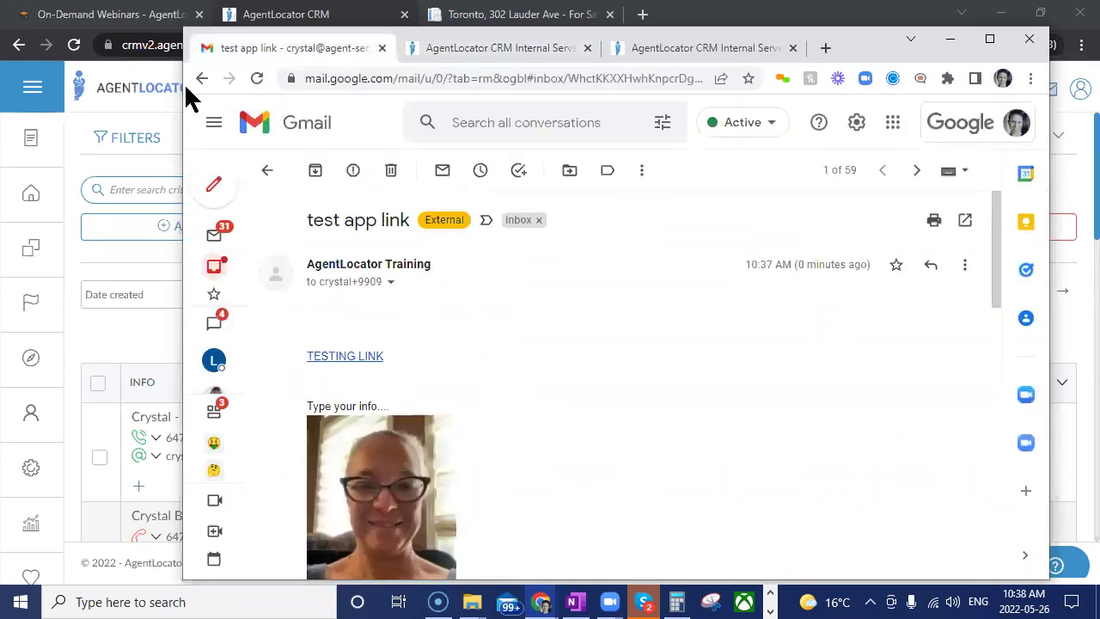
pyautogui.moveTo(184, 82); pyautogui.dragTo(210, 117)
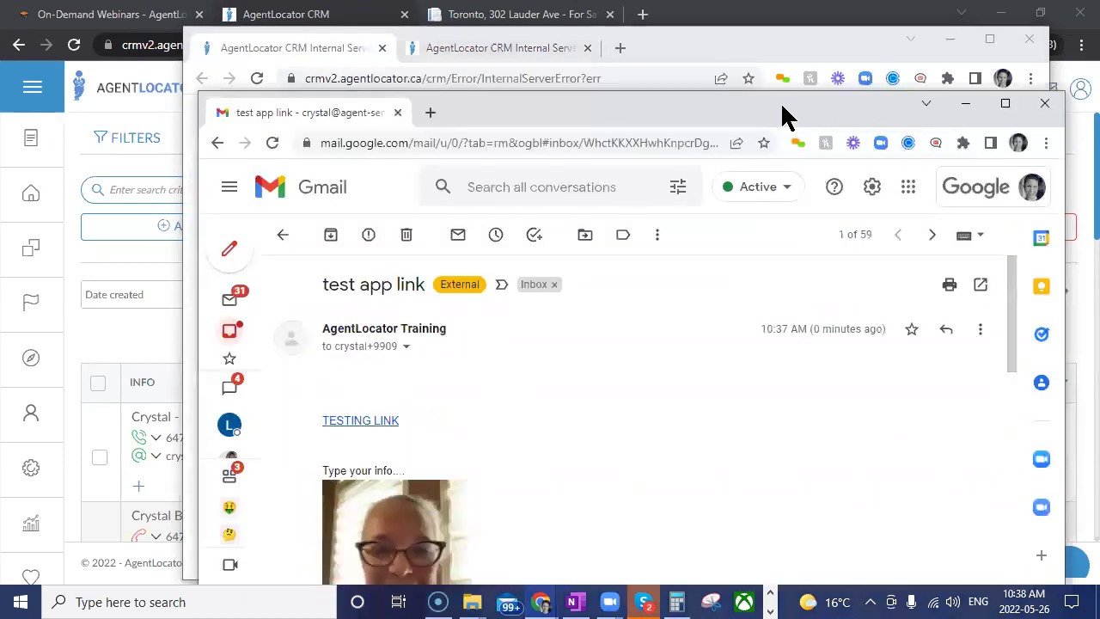
pyautogui.hotkey('ctrl', 'w')
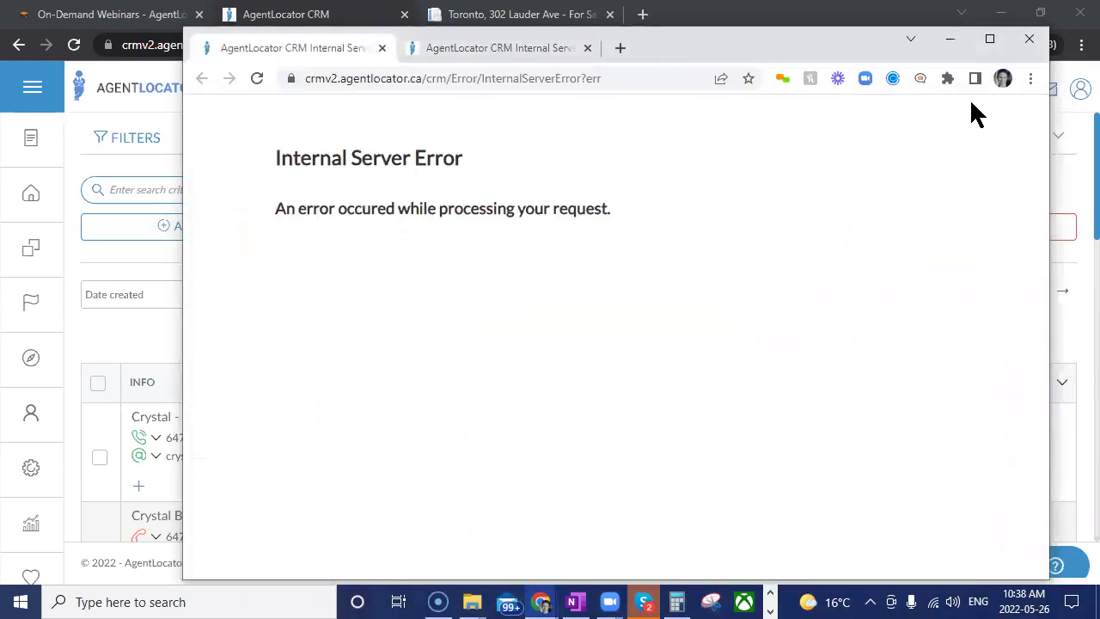
pyautogui.click(1019, 44)
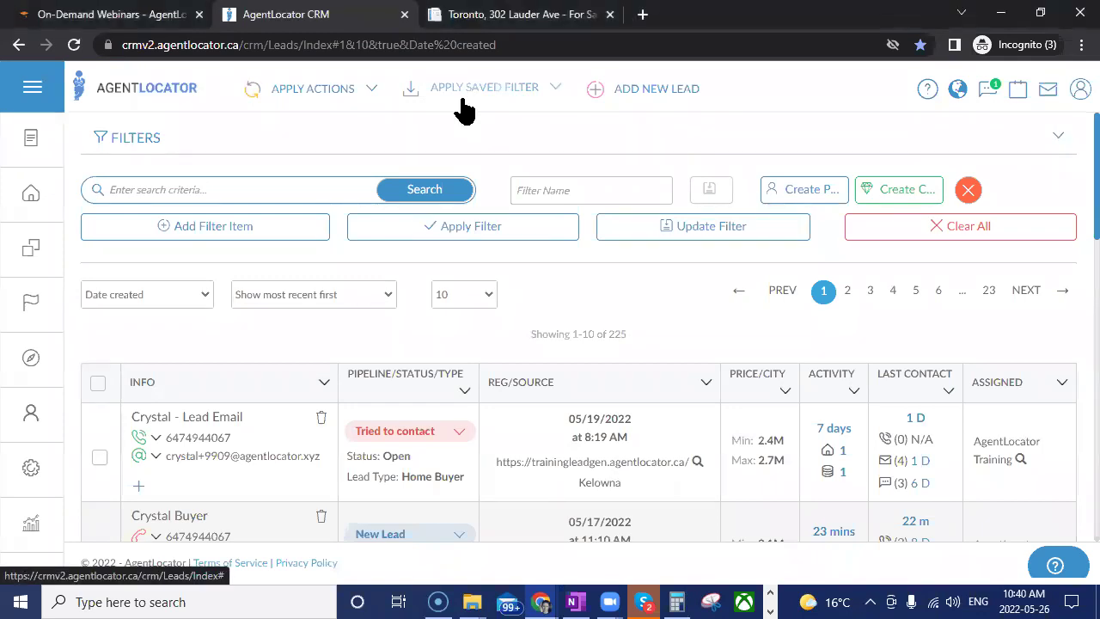
# - Review the company filters "#1 - New Leads with 0 Calls Logged" and "#2 - New Leads - Need to Make Contact", and clear all filters
pyautogui.click(492, 92)
pyautogui.click(465, 244)
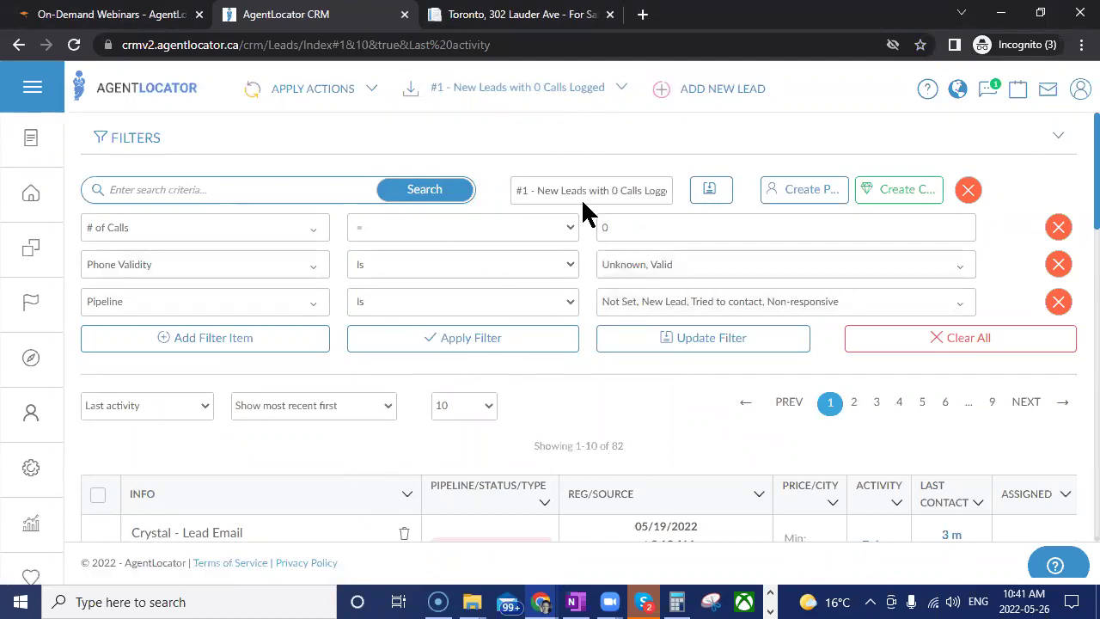
pyautogui.click(549, 104)
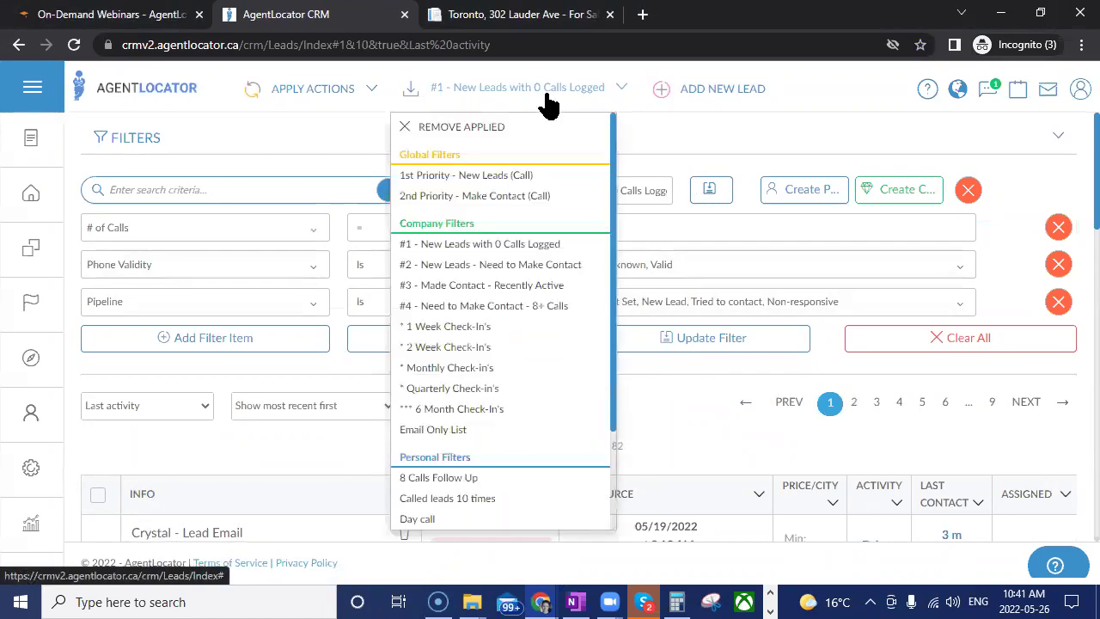
pyautogui.click(488, 266)
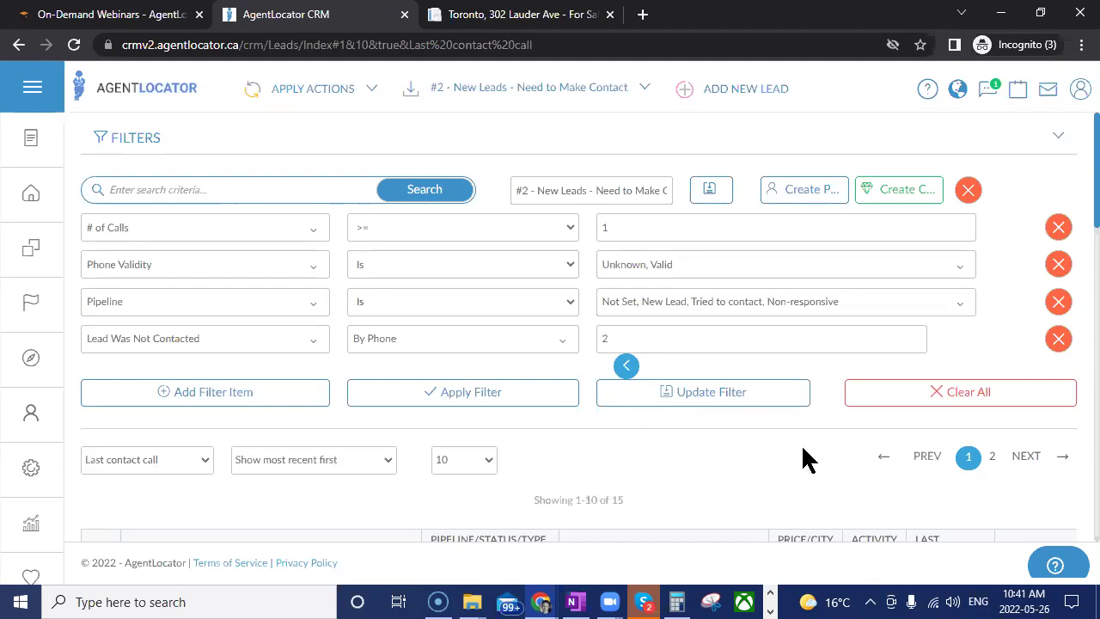
pyautogui.click(859, 394)
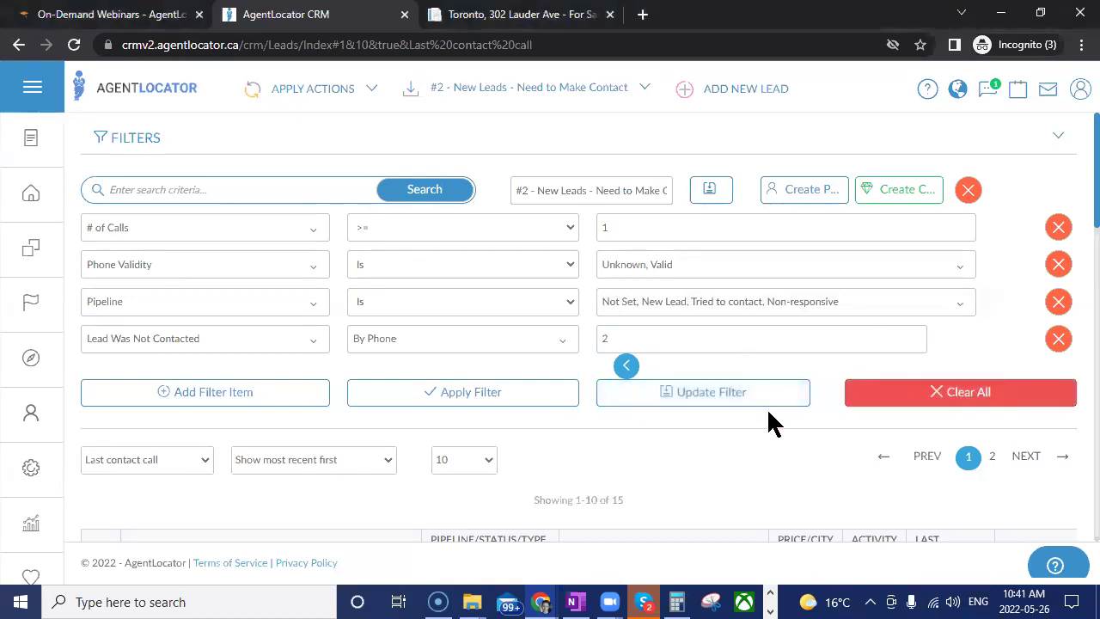
# - Add a filter item for Buying City set to Any with Toronto, and apply it to the leads list
pyautogui.click(199, 237)
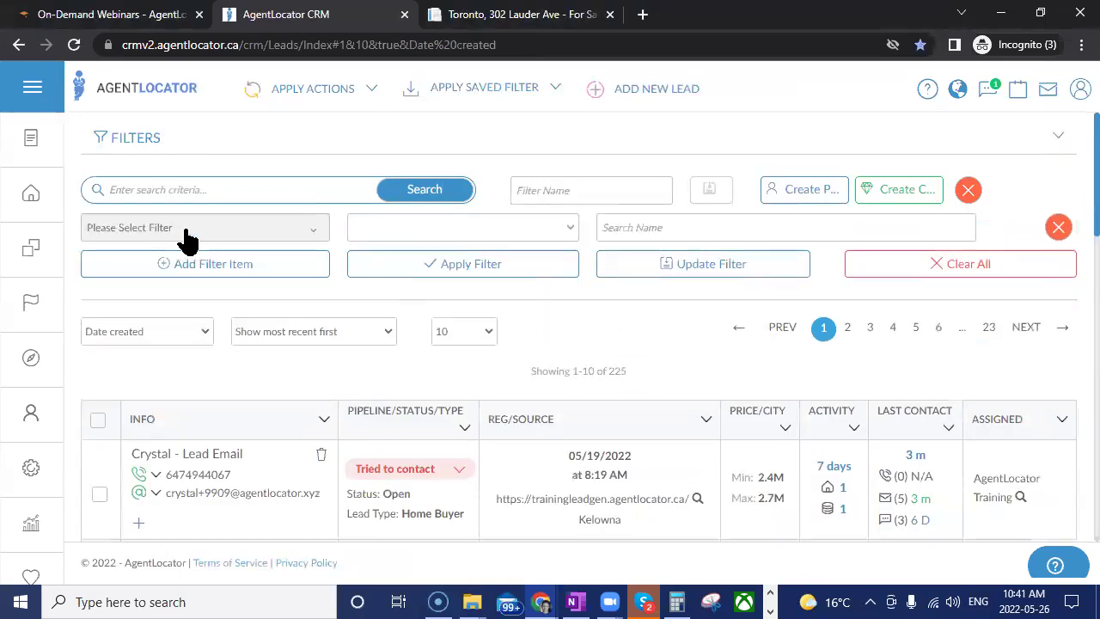
pyautogui.click(178, 230)
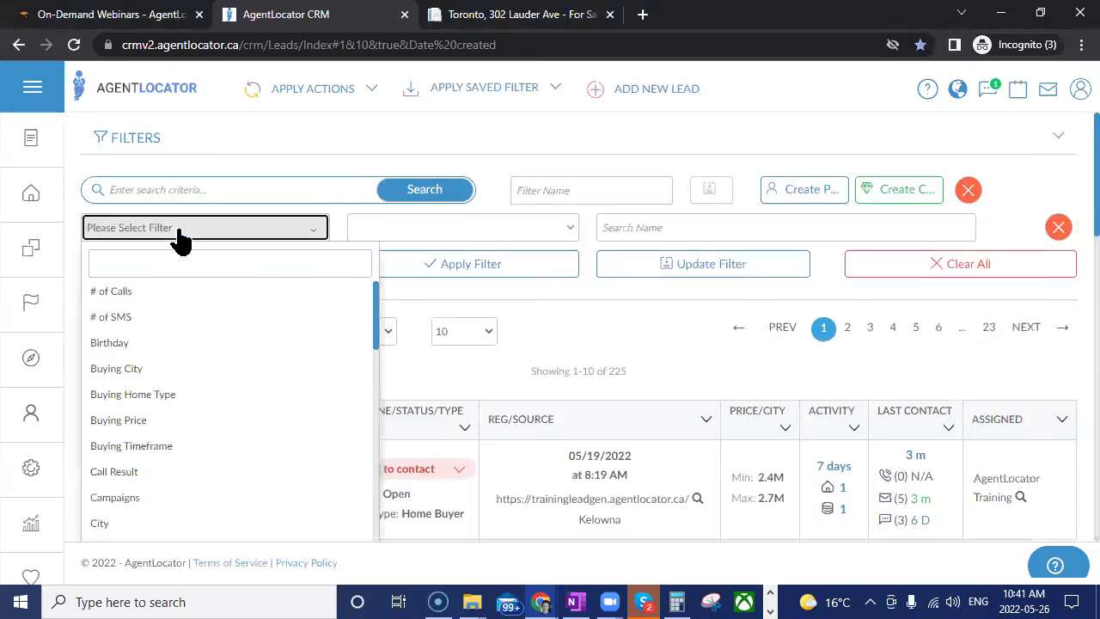
pyautogui.click(147, 371)
pyautogui.click(639, 223)
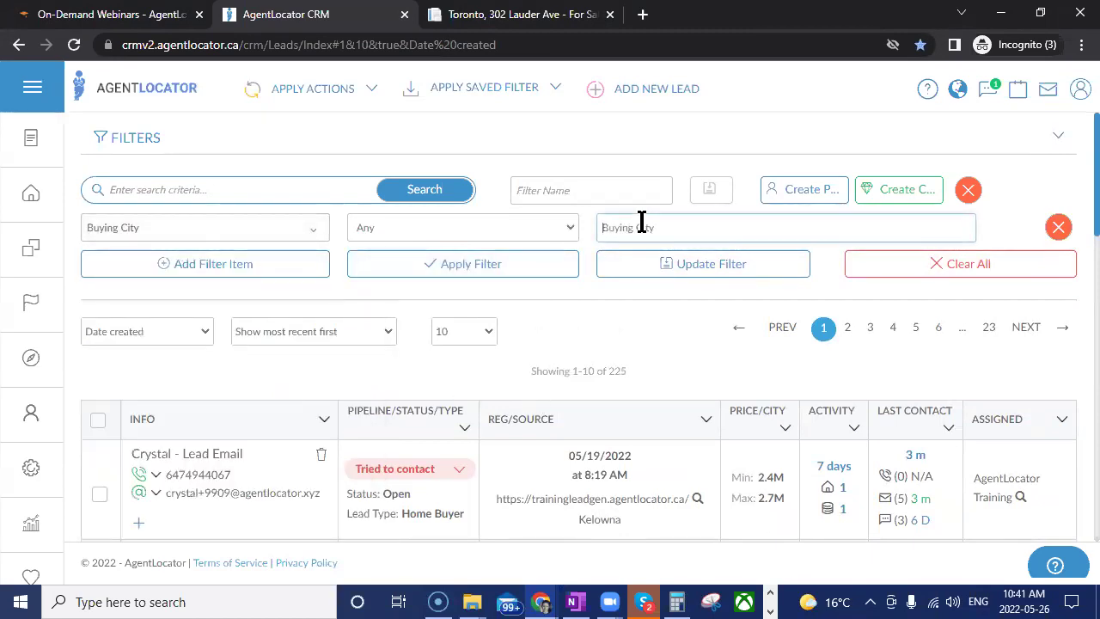
pyautogui.write('tor')
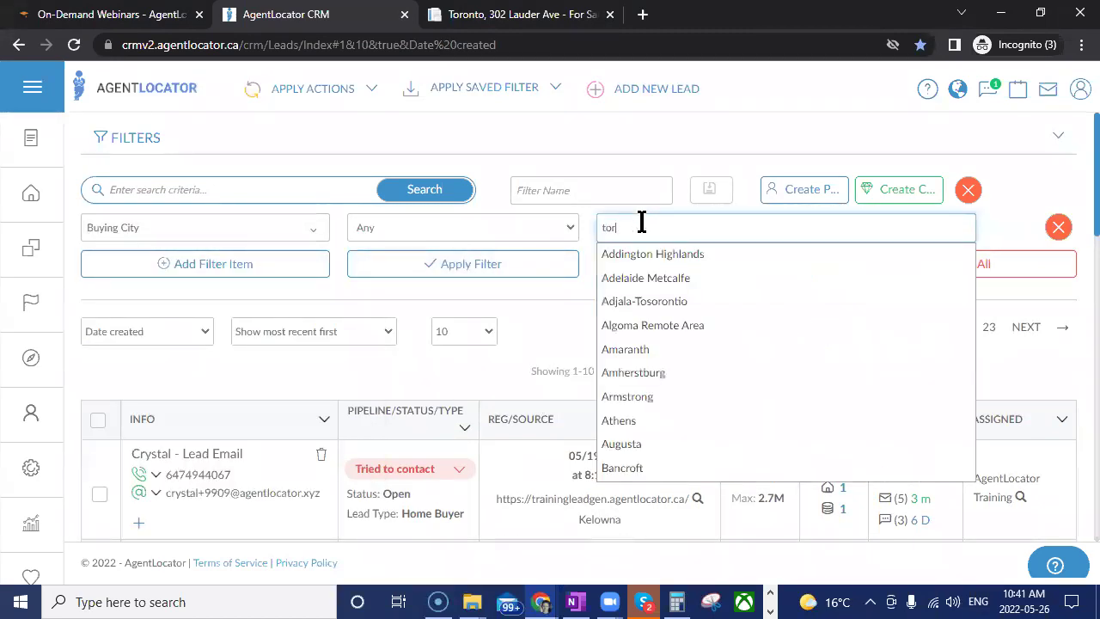
pyautogui.click(645, 250)
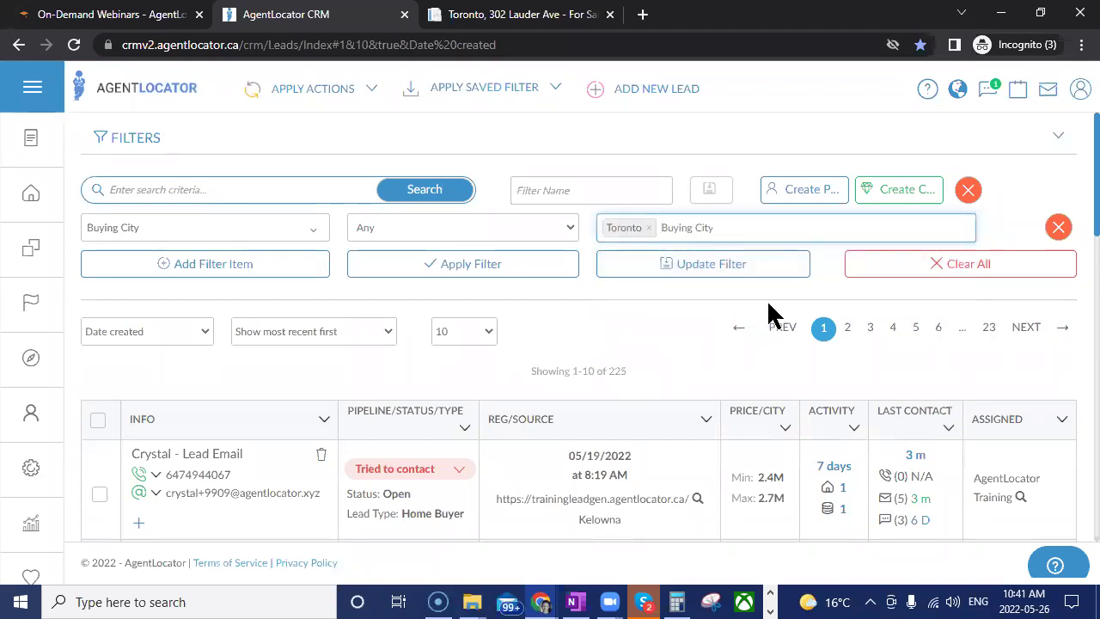
pyautogui.click(481, 263)
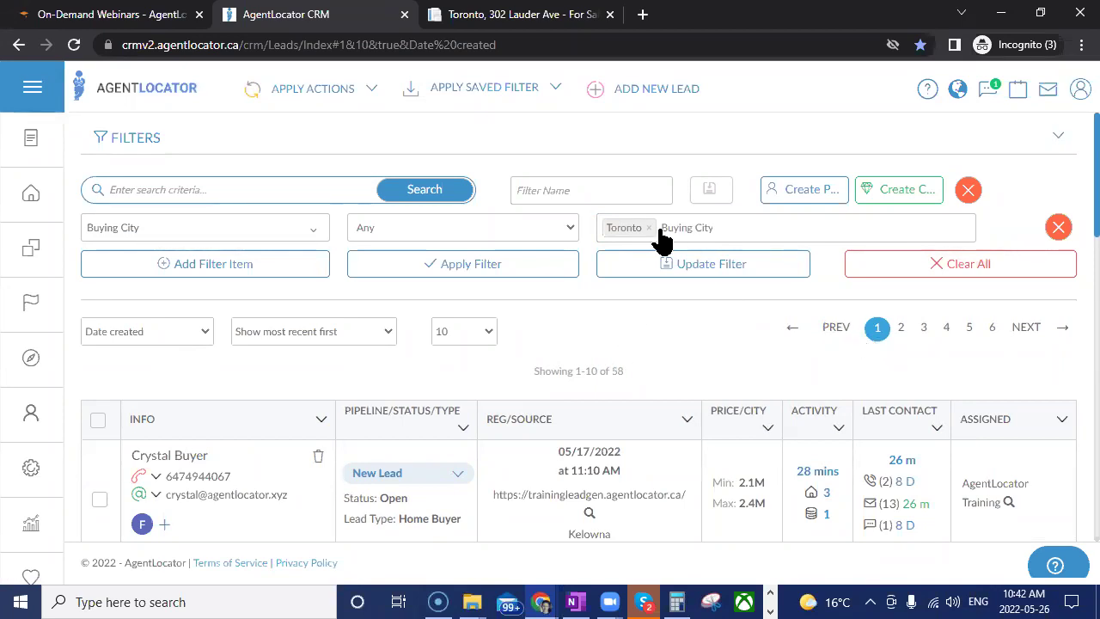
# - Add a second filter item for Buying Home Type set to Any with Condo Apt, and apply the filter
pyautogui.click(219, 273)
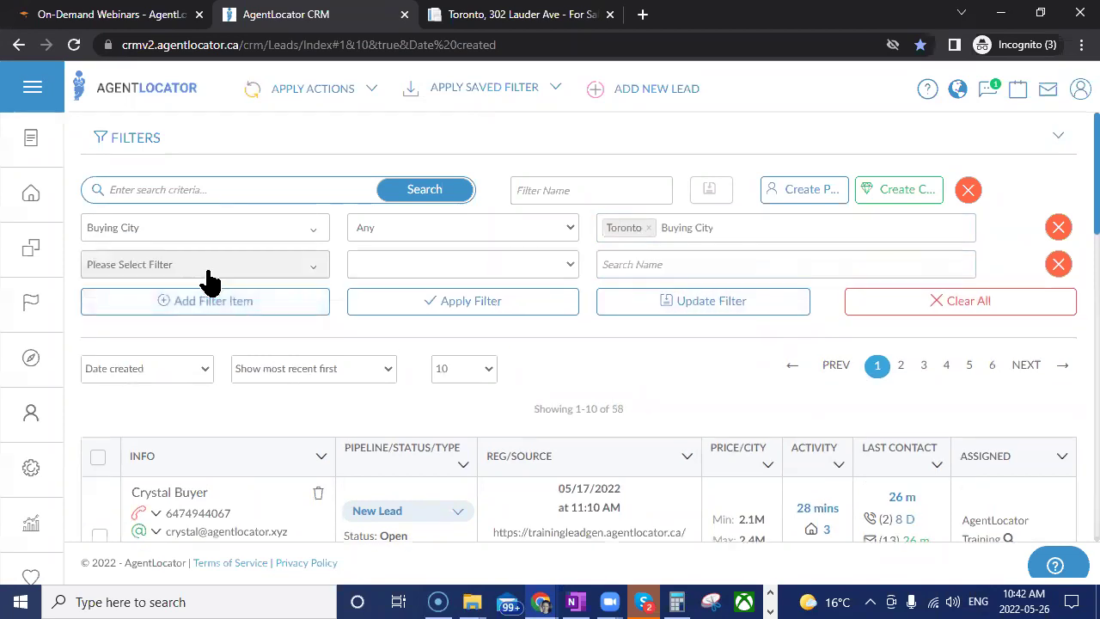
pyautogui.click(209, 269)
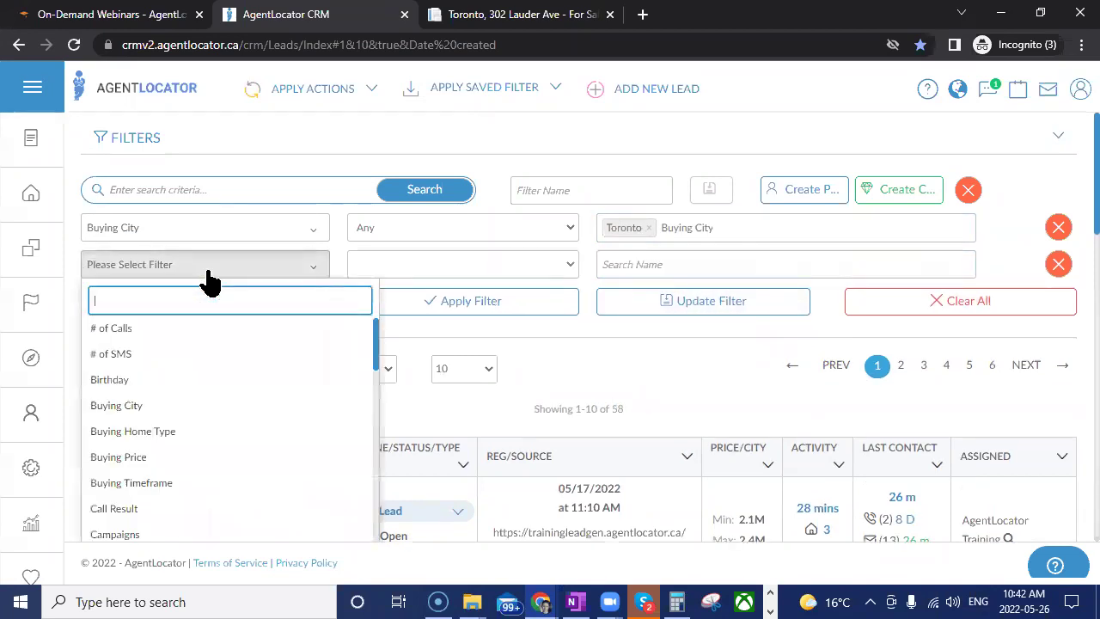
pyautogui.click(153, 437)
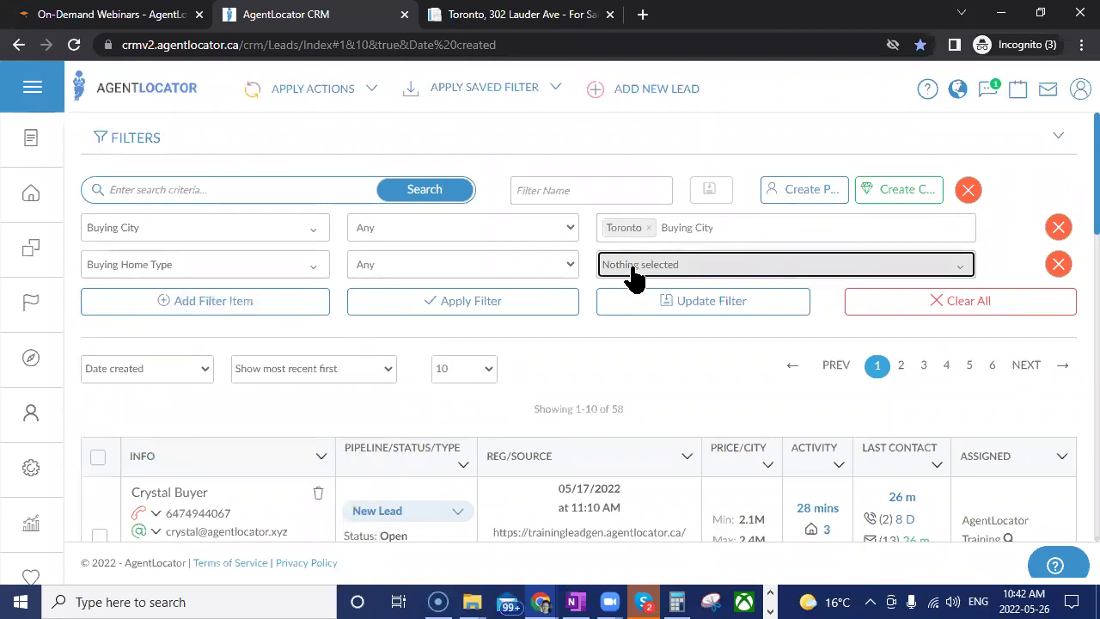
pyautogui.click(634, 266)
pyautogui.click(646, 384)
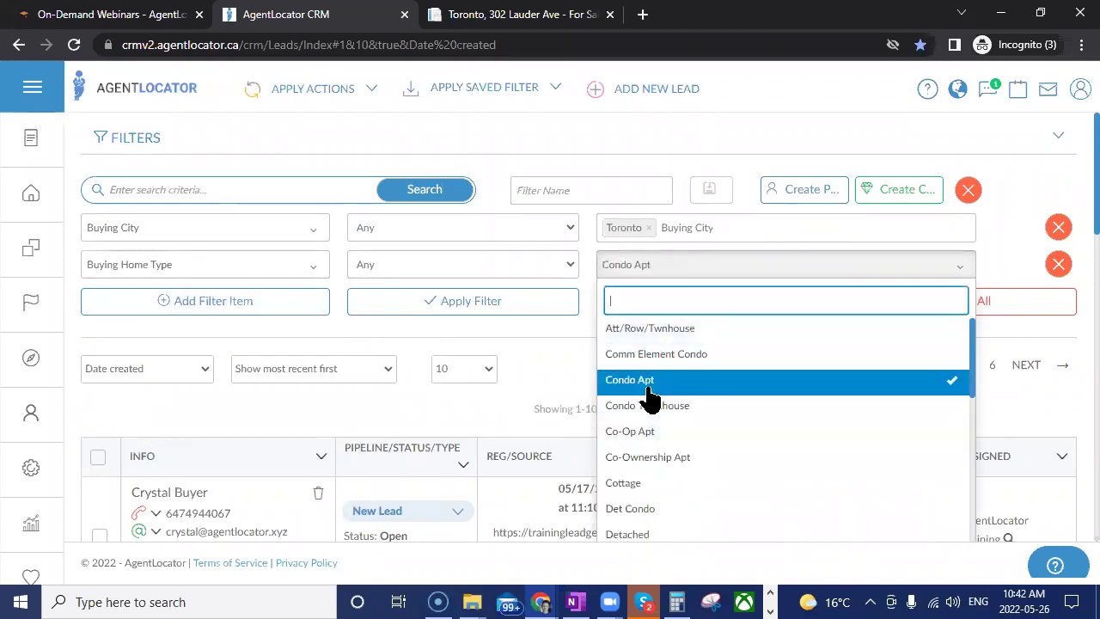
pyautogui.click(555, 352)
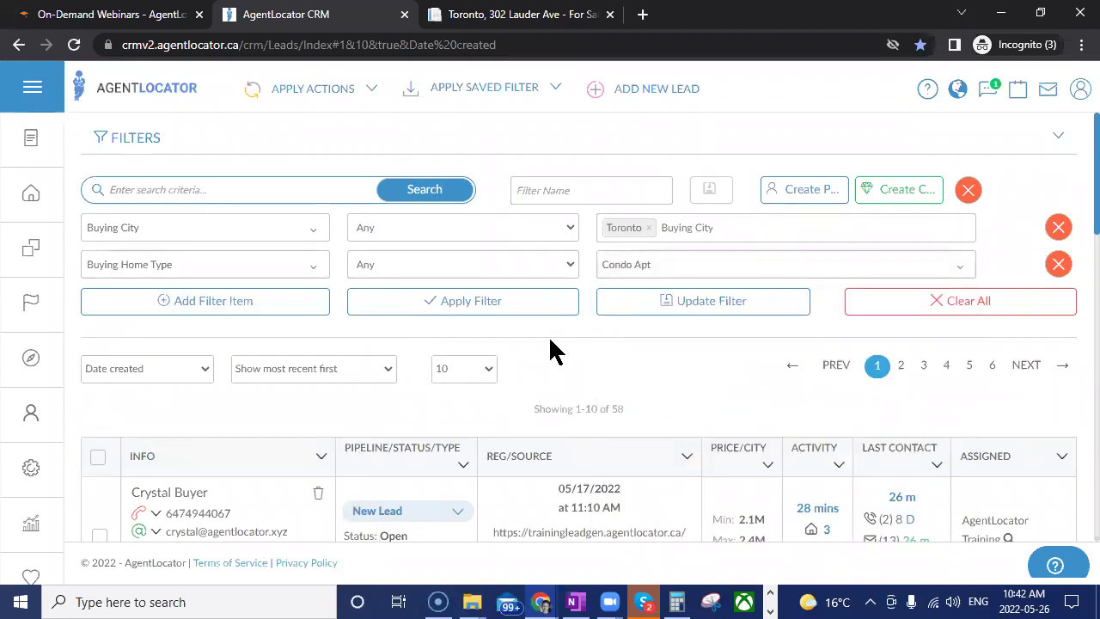
pyautogui.click(530, 311)
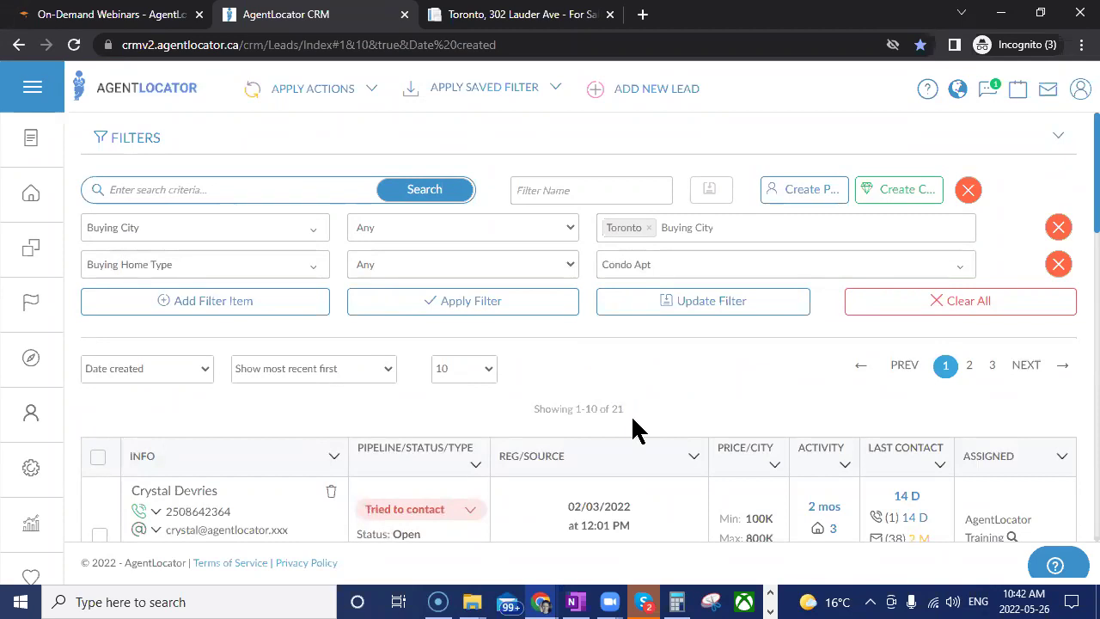
# - Add a third filter item for Buying Price with the "<=" comparison
pyautogui.click(192, 306)
pyautogui.click(193, 310)
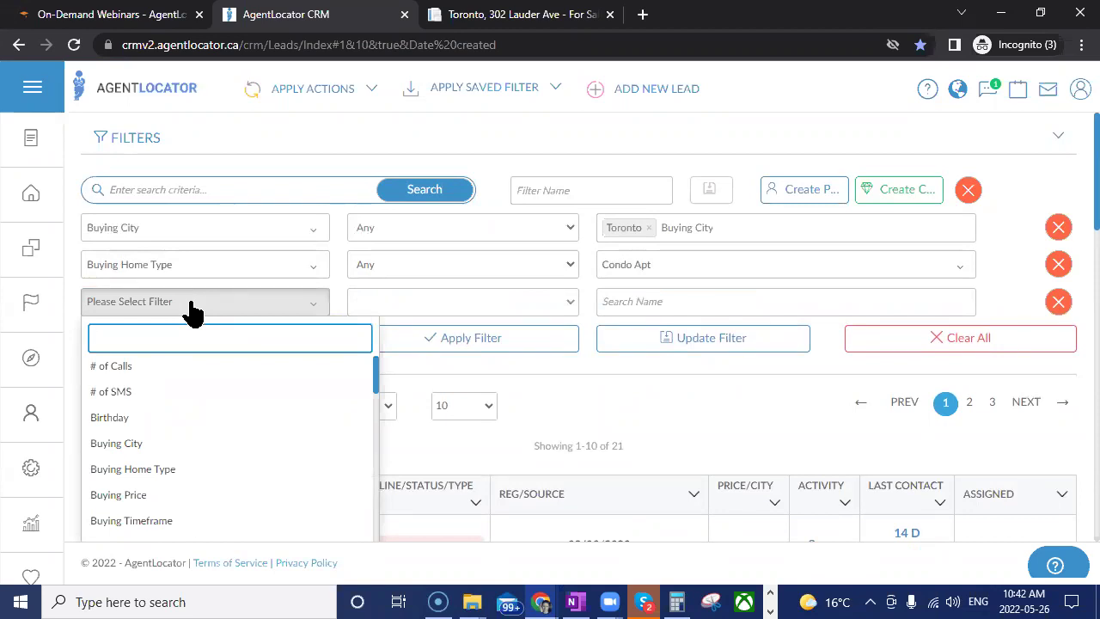
pyautogui.click(141, 496)
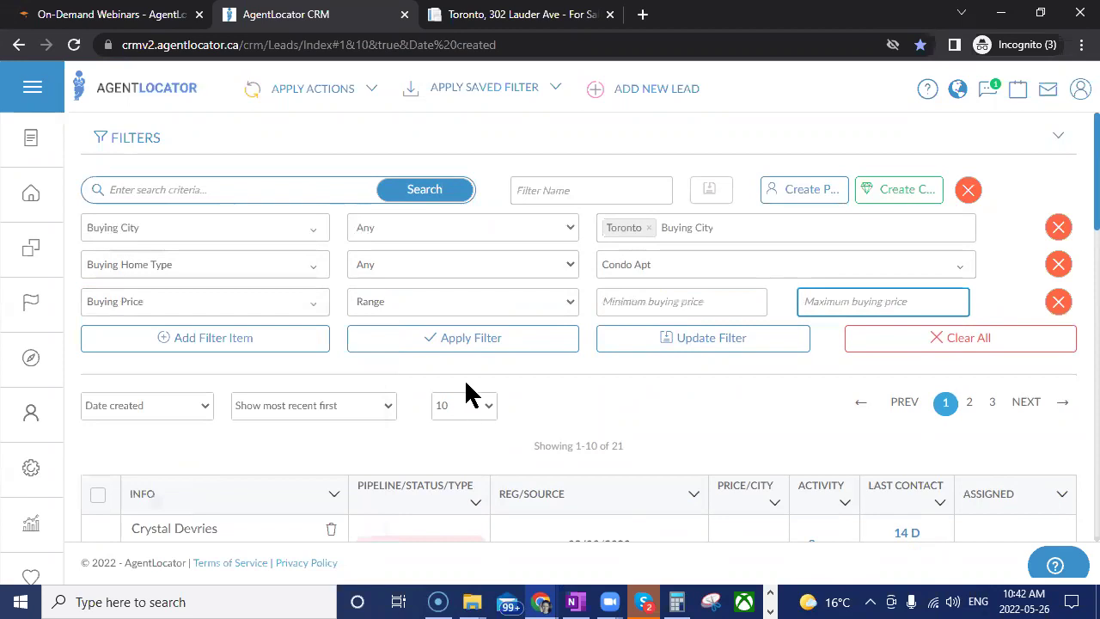
pyautogui.click(418, 303)
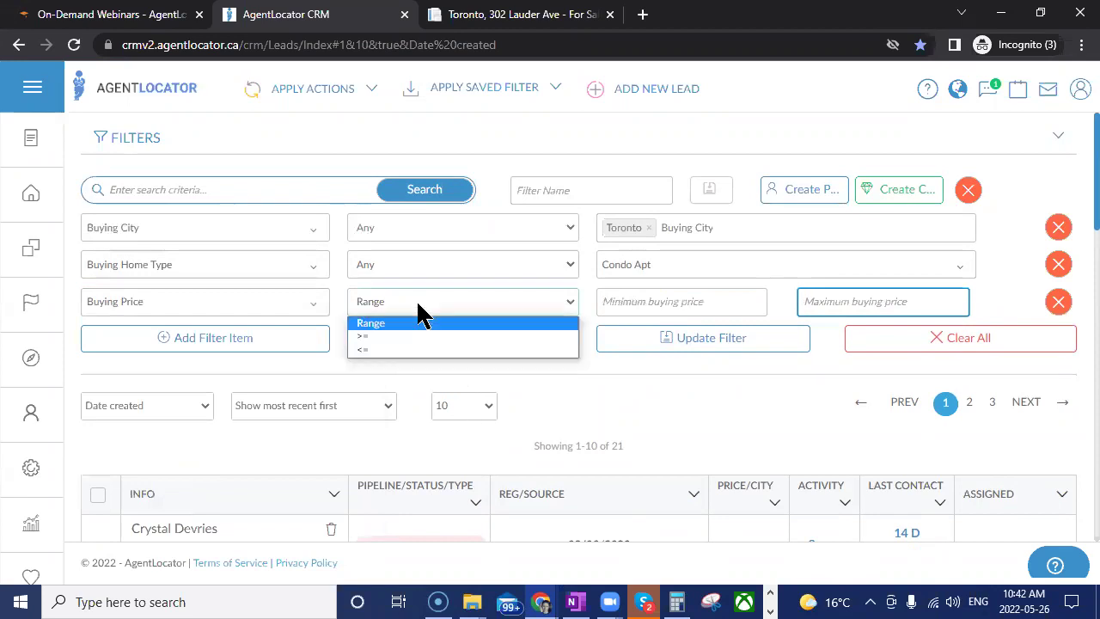
pyautogui.click(368, 351)
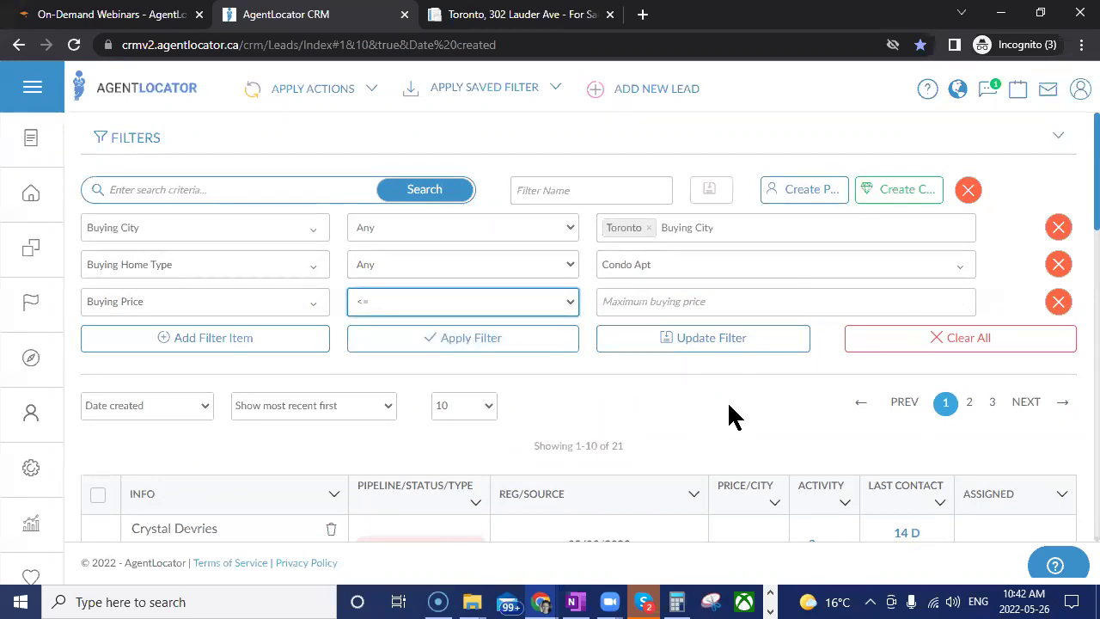
pyautogui.click(620, 342)
pyautogui.click(624, 335)
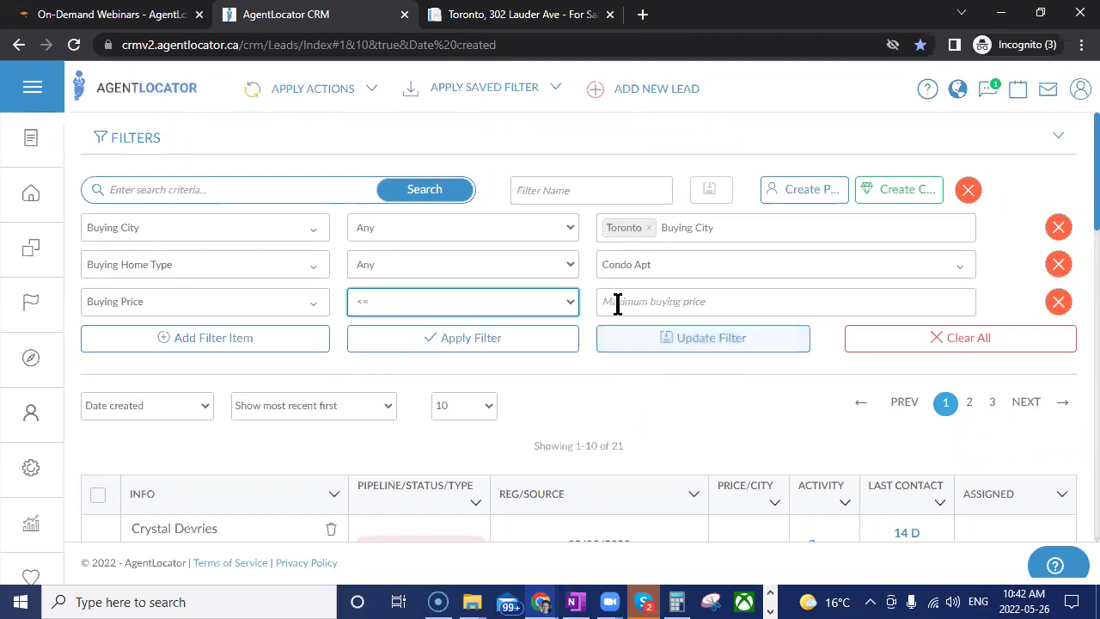
pyautogui.click(498, 309)
pyautogui.click(503, 307)
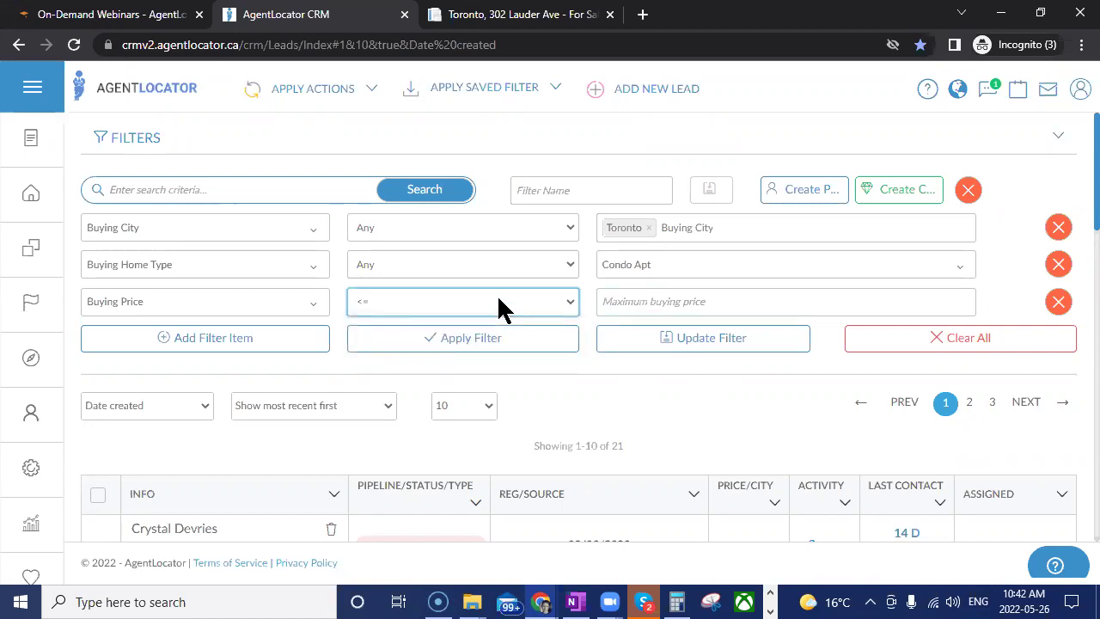
# - Set the maximum buying price to 1500000, apply the filter and review the matching leads
pyautogui.click(653, 301)
pyautogui.write('0')
pyautogui.press('BackSpace')
pyautogui.write('1500000')
pyautogui.click(519, 340)
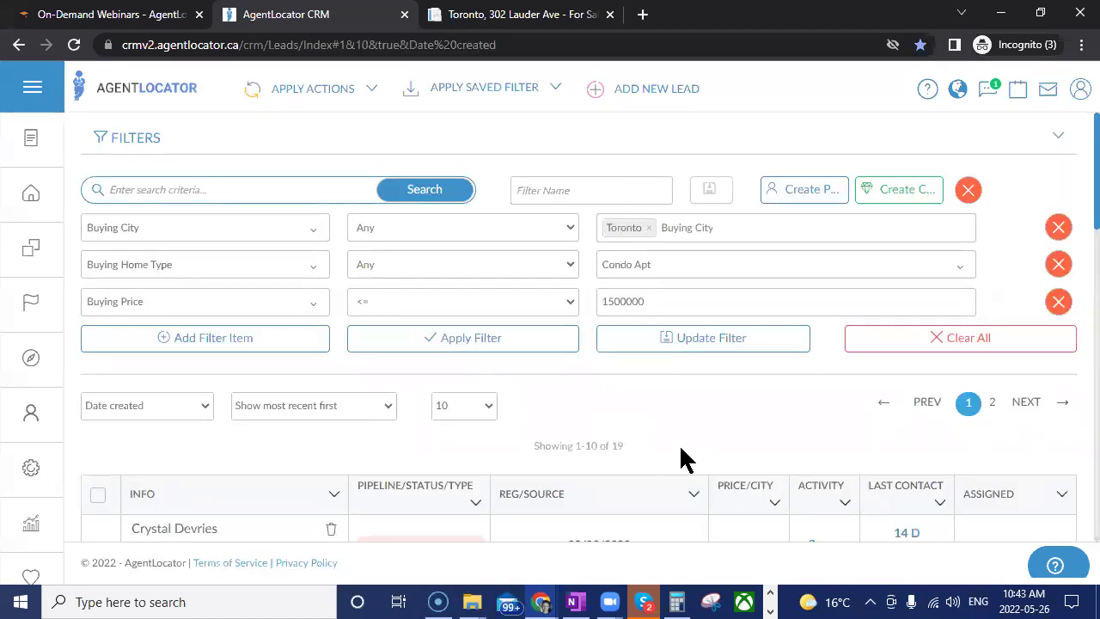
pyautogui.scroll(-2, 683, 456)
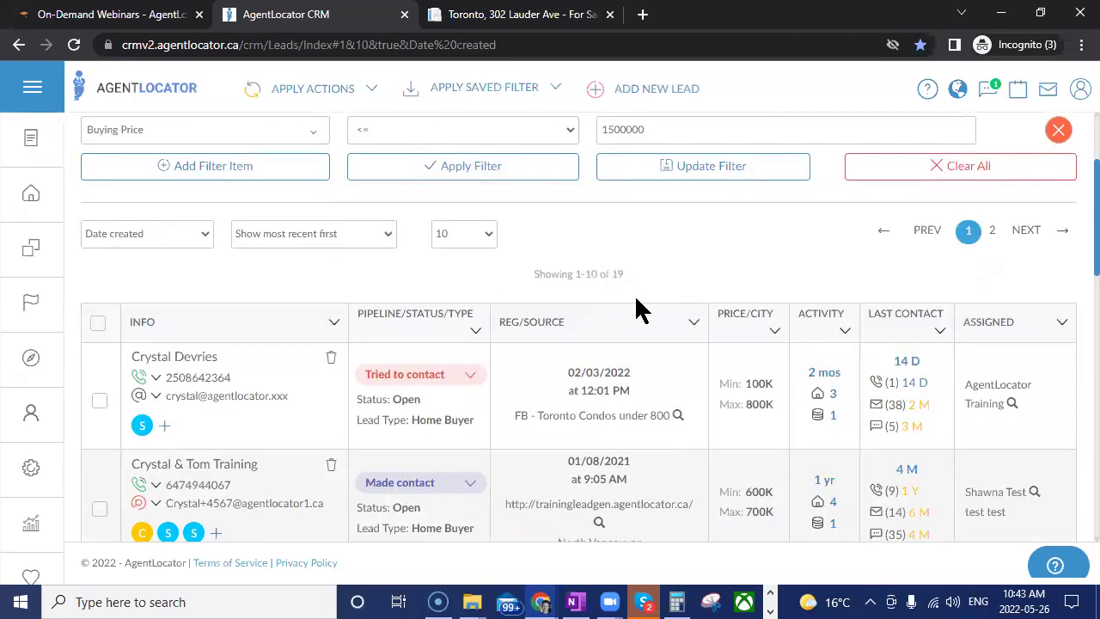
pyautogui.scroll(1, 643, 344)
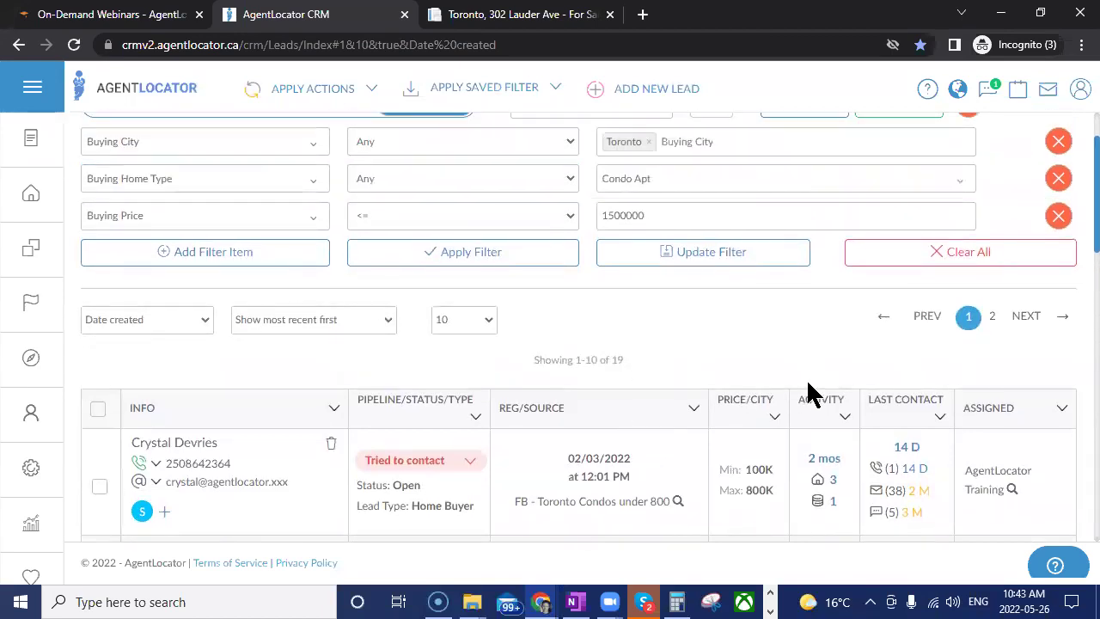
pyautogui.scroll(1, 808, 385)
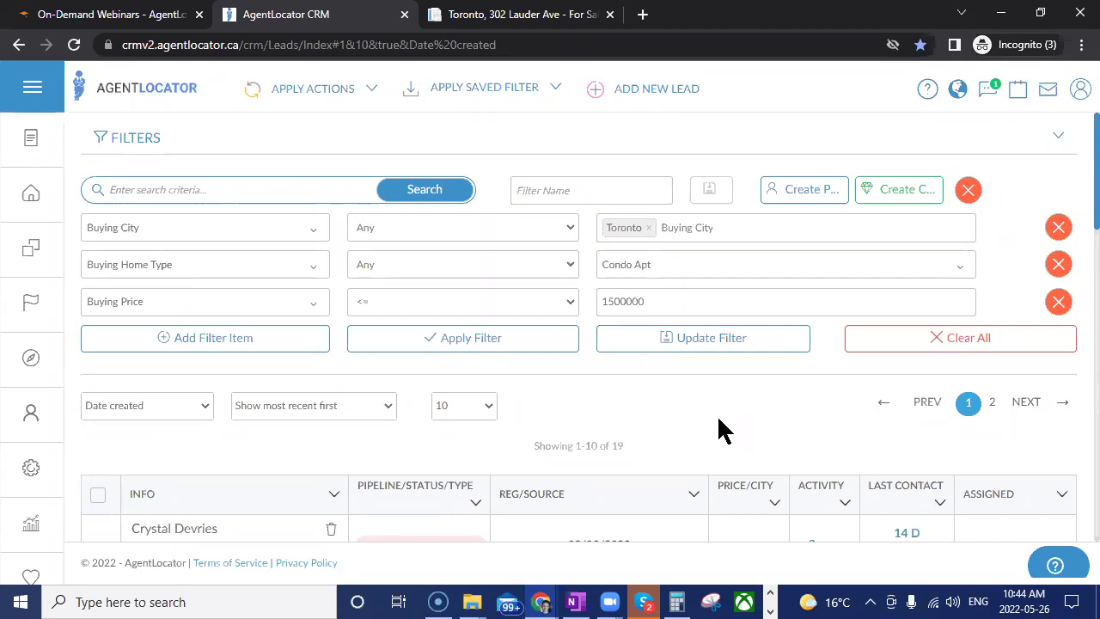
# - Clear all filters and add a Tag filter item set to "Has Any Selected Tags"
pyautogui.click(768, 348)
pyautogui.click(853, 345)
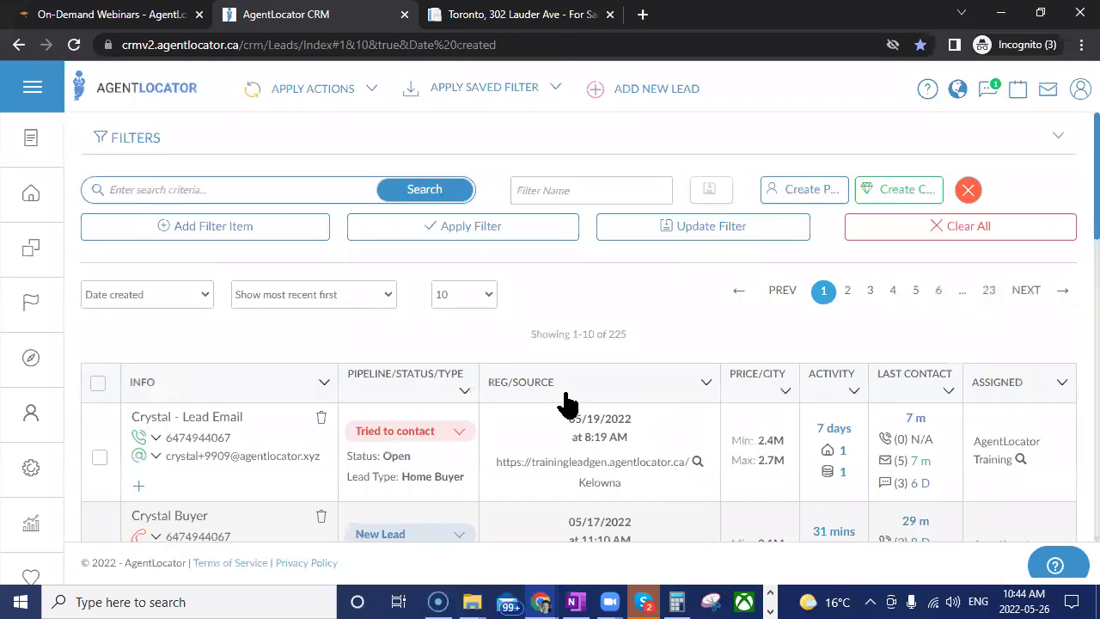
pyautogui.click(179, 227)
pyautogui.write('tag')
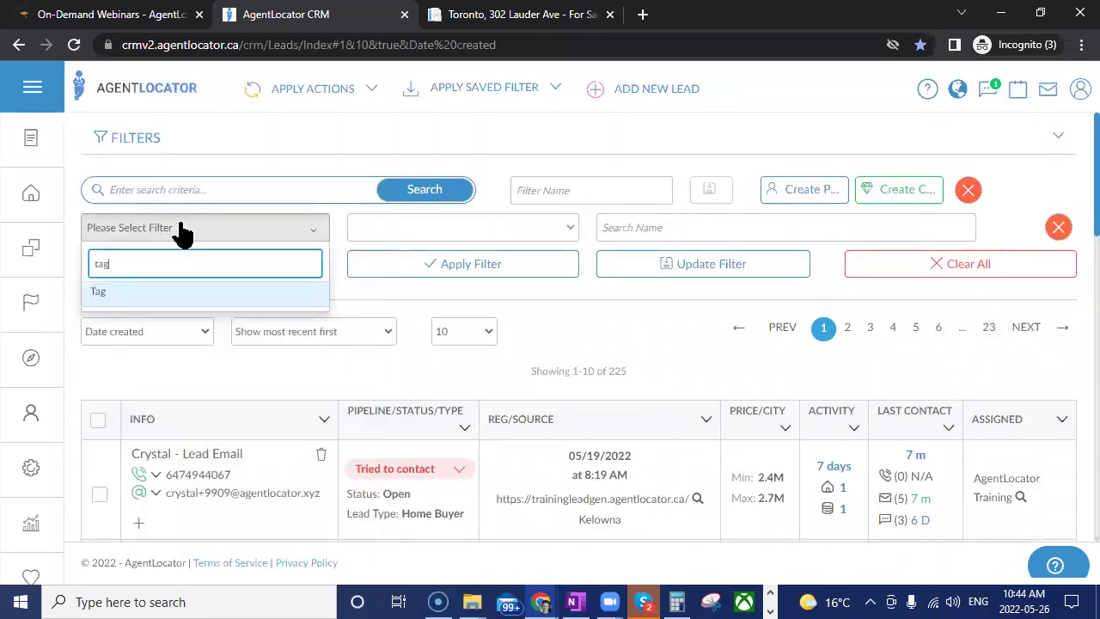
pyautogui.click(136, 293)
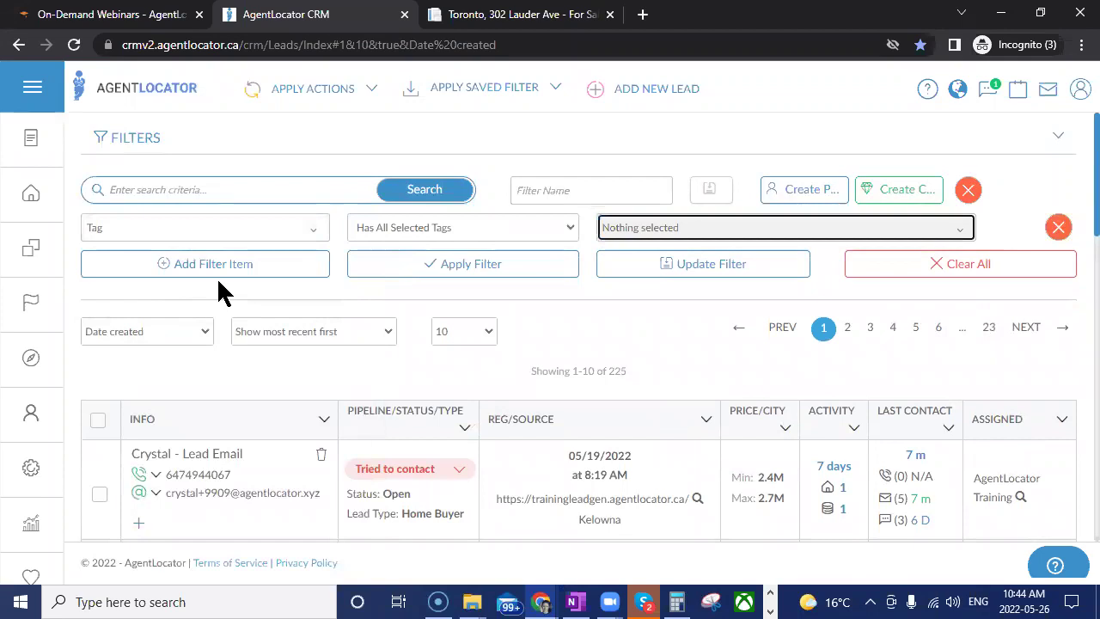
pyautogui.click(396, 225)
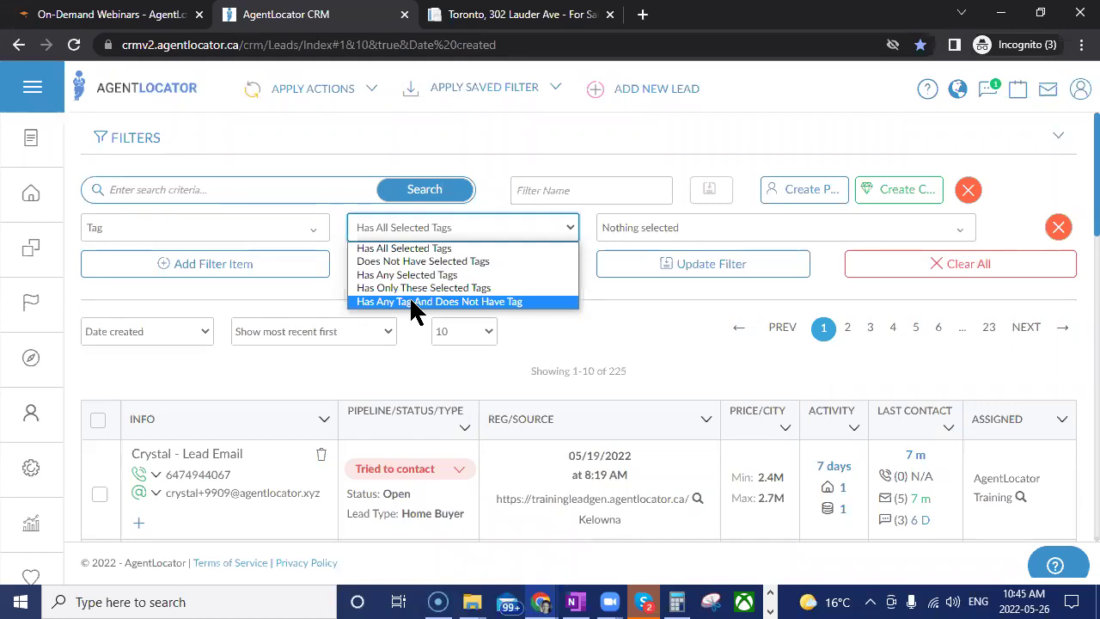
pyautogui.click(418, 275)
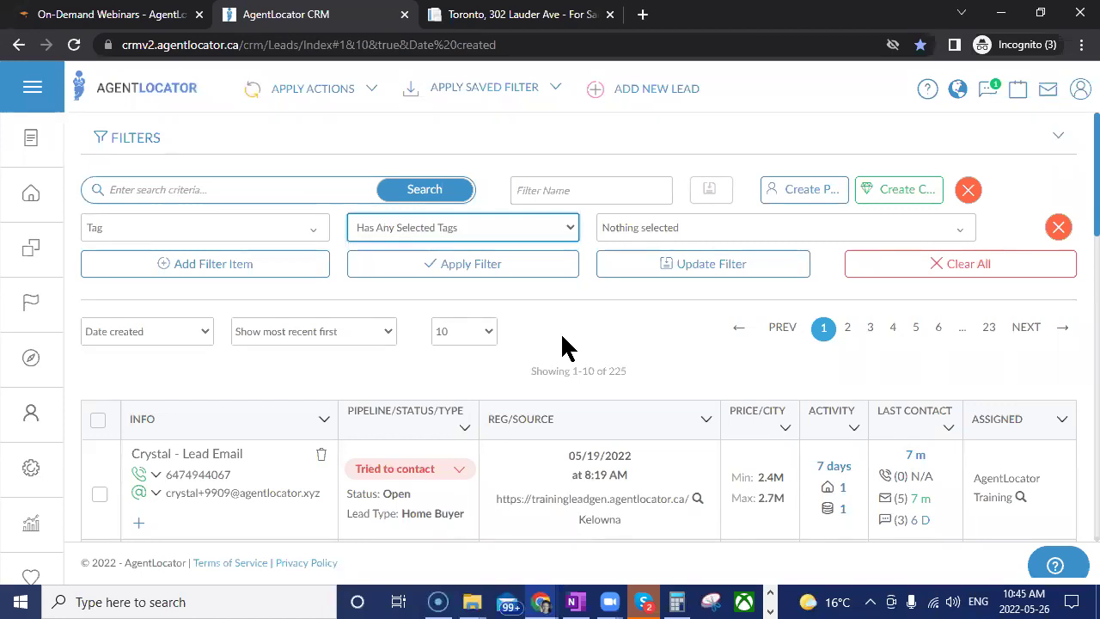
# - Filter the leads by both "S: First Time Buyer" tags and look over the bulk actions available for them
pyautogui.click(666, 238)
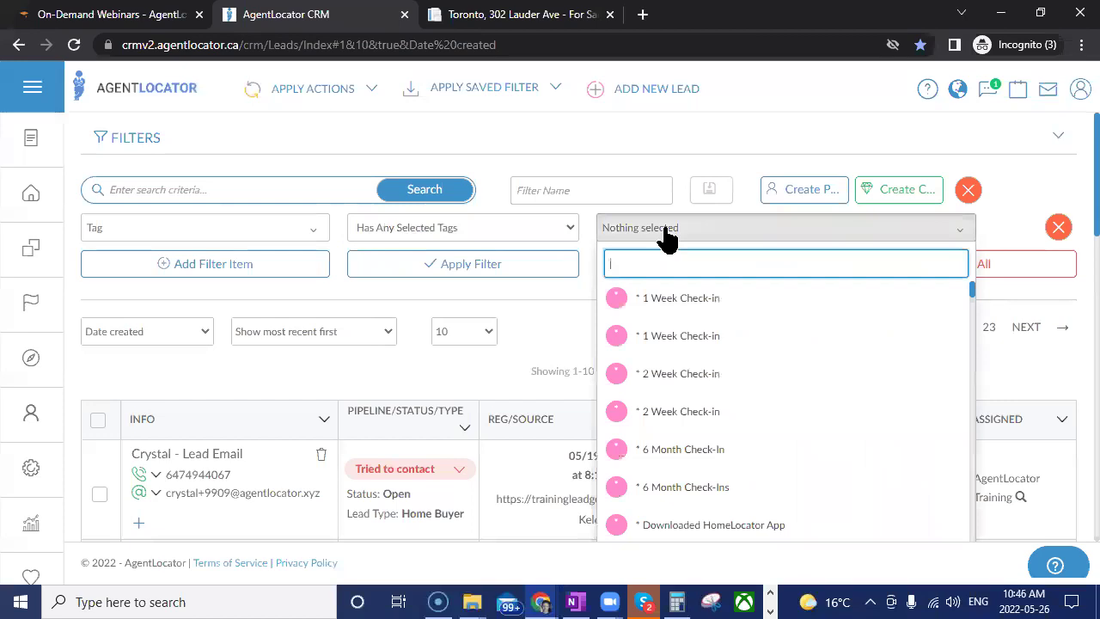
pyautogui.write('firs')
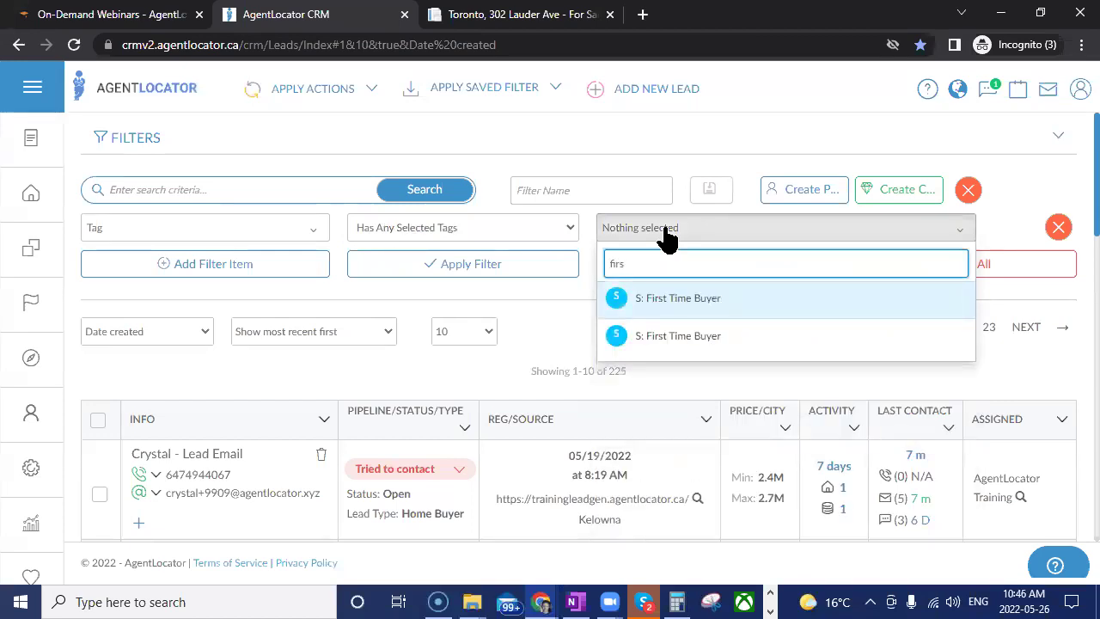
pyautogui.click(668, 337)
pyautogui.click(407, 315)
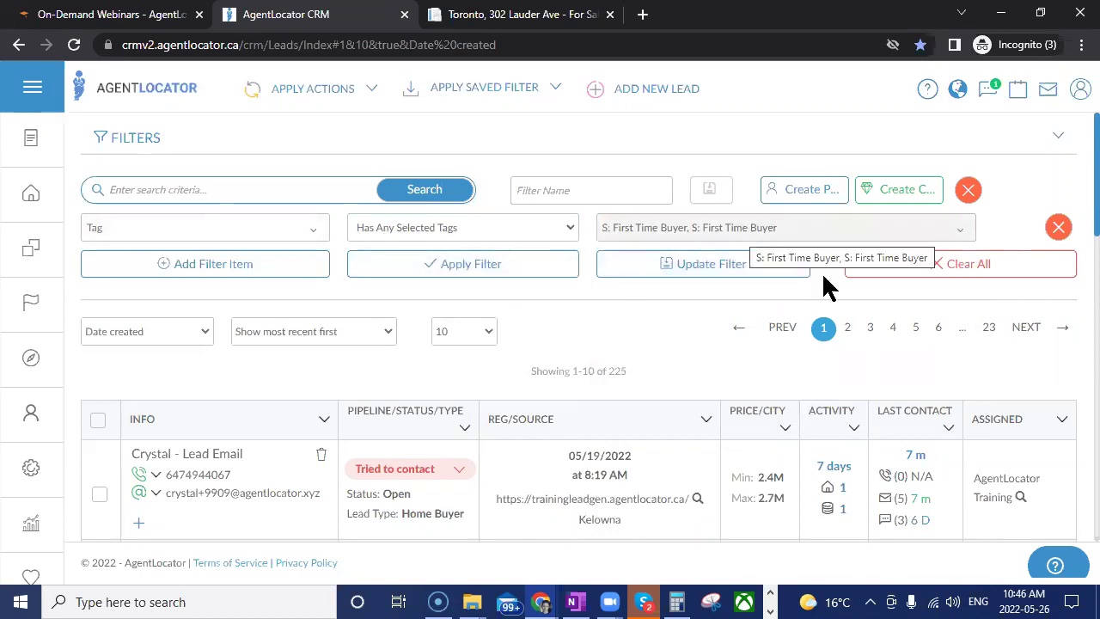
pyautogui.click(474, 270)
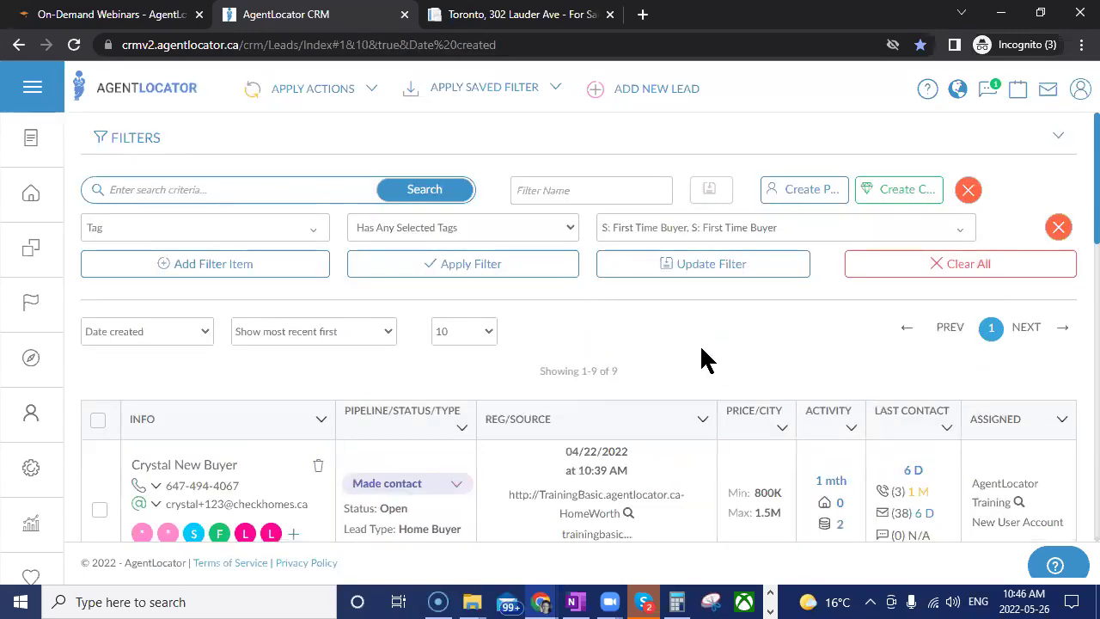
pyautogui.click(370, 96)
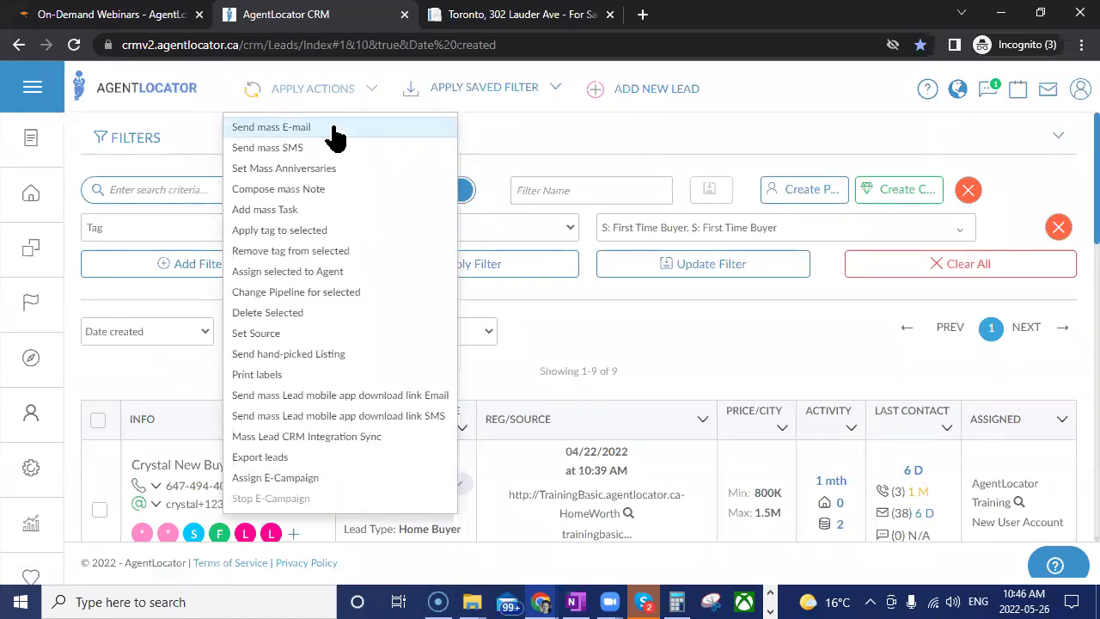
pyautogui.click(695, 352)
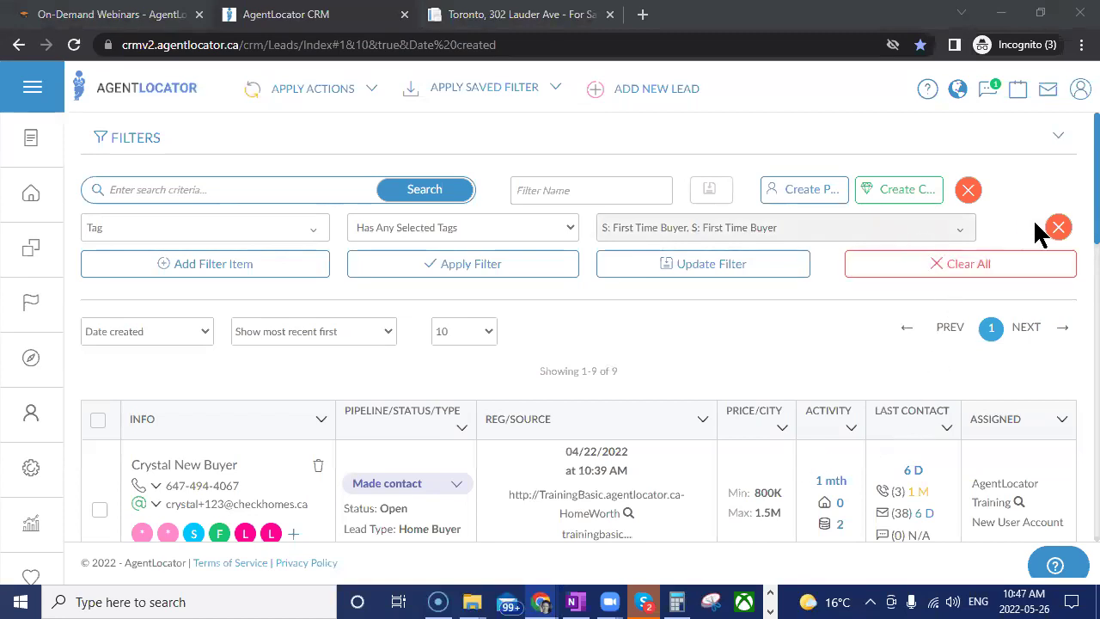
# - Change the Tag filter item to Lead Types
pyautogui.click(313, 234)
pyautogui.write('lead')
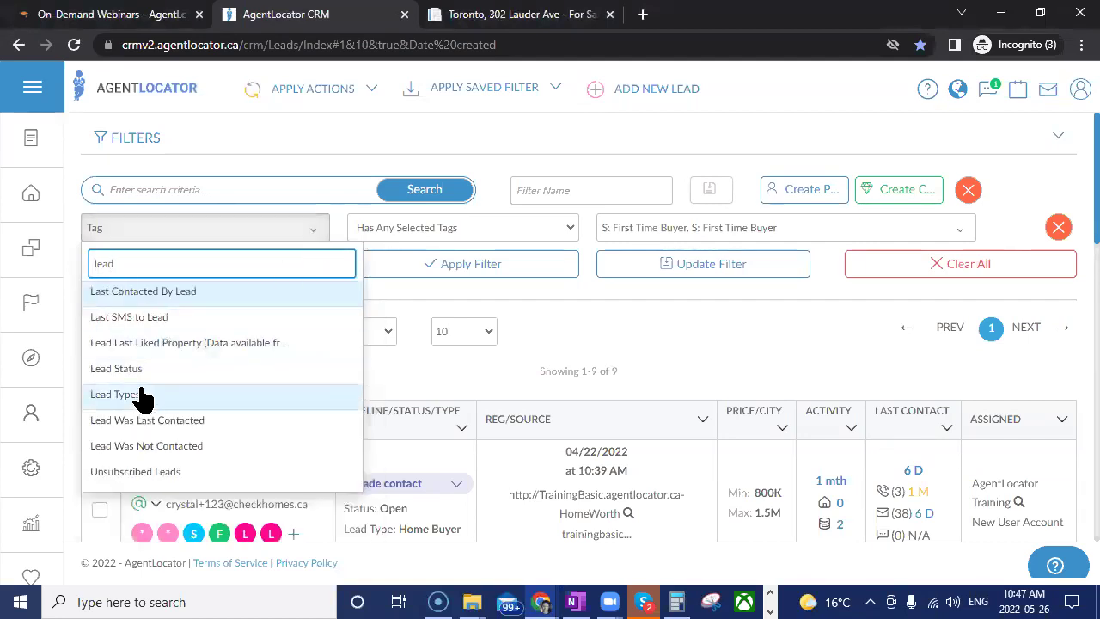
pyautogui.click(139, 394)
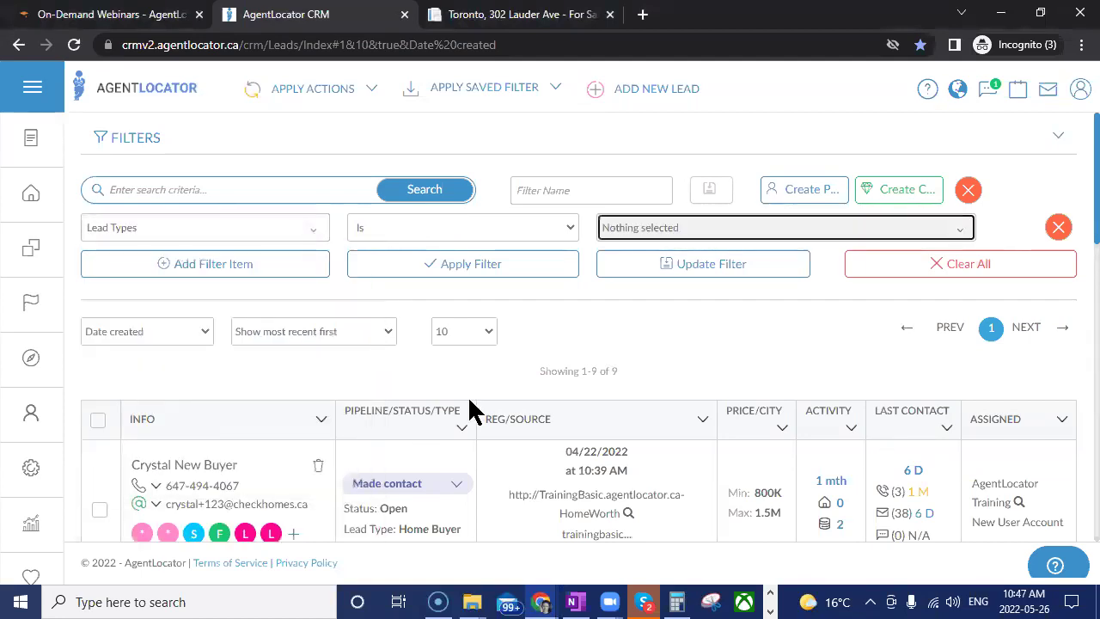
# - Select Seller and Home Seller as the lead types for the filter item
pyautogui.click(643, 232)
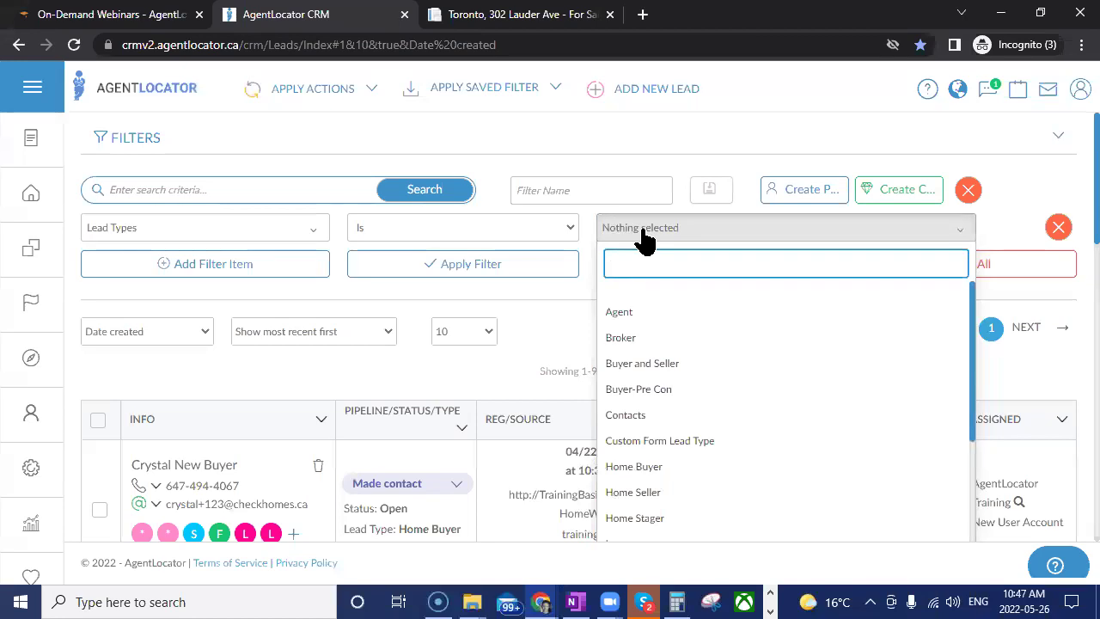
pyautogui.scroll(-3, 698, 481)
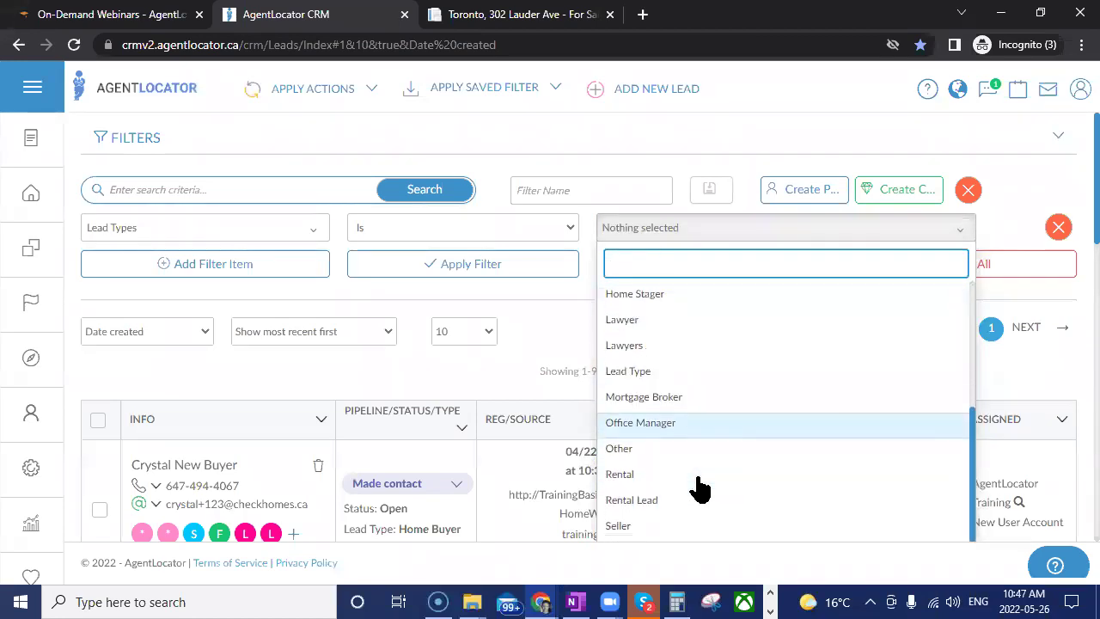
pyautogui.click(624, 525)
pyautogui.scroll(2, 693, 484)
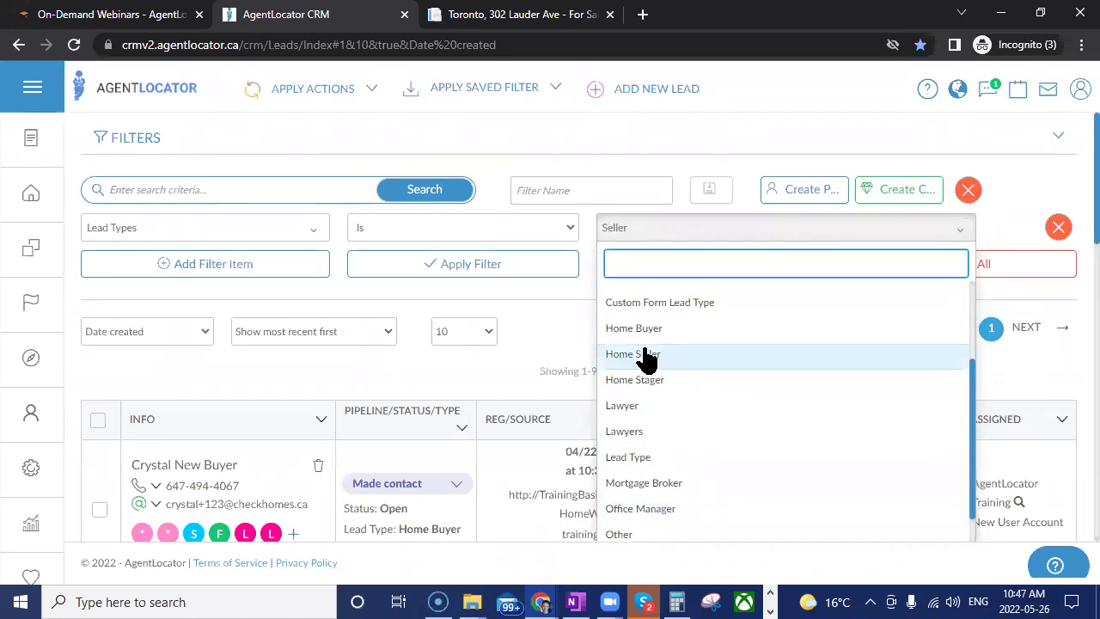
pyautogui.click(647, 356)
pyautogui.scroll(2, 697, 484)
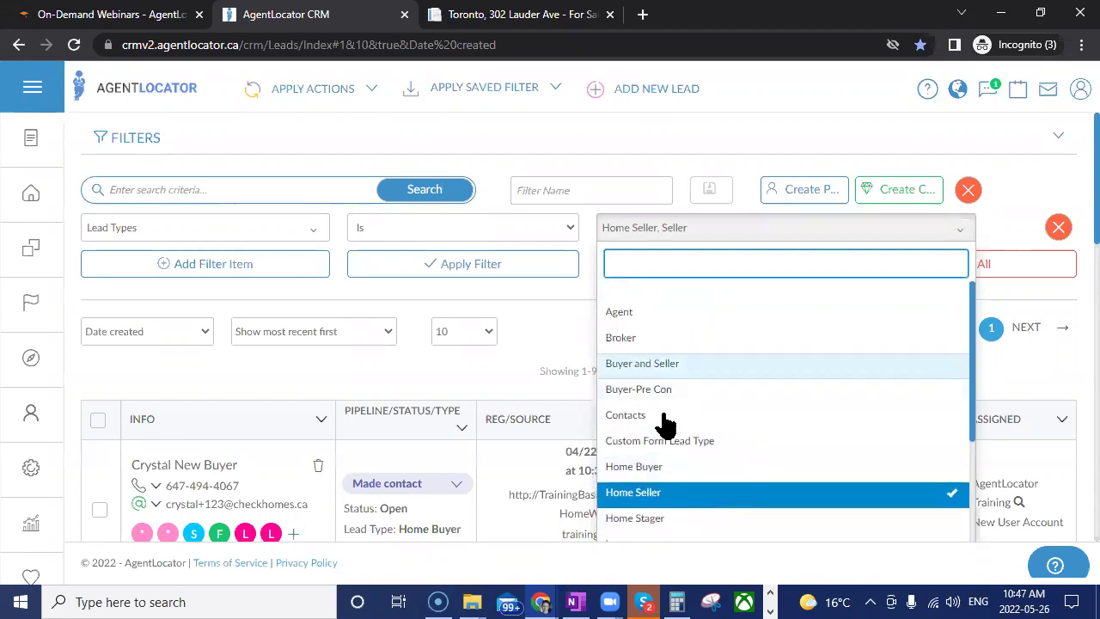
# - Check the remaining lead type choices, keeping Home Seller and Seller selected, and apply the filter
pyautogui.scroll(-1, 740, 474)
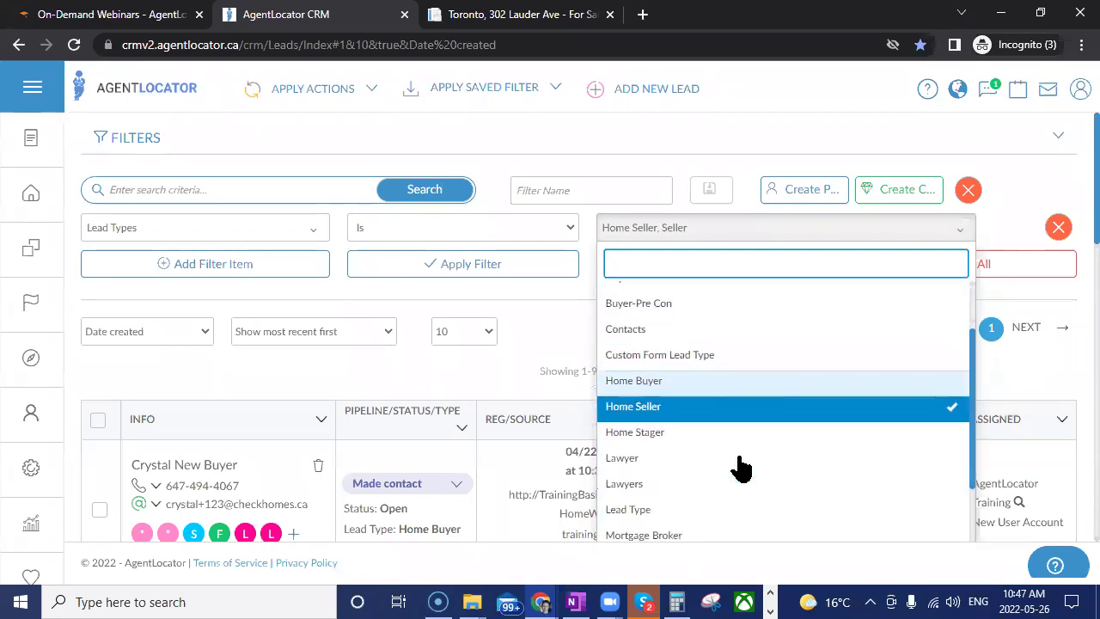
pyautogui.click(679, 355)
pyautogui.click(679, 355)
pyautogui.click(679, 381)
pyautogui.scroll(1, 724, 425)
pyautogui.scroll(-2, 687, 369)
pyautogui.click(640, 322)
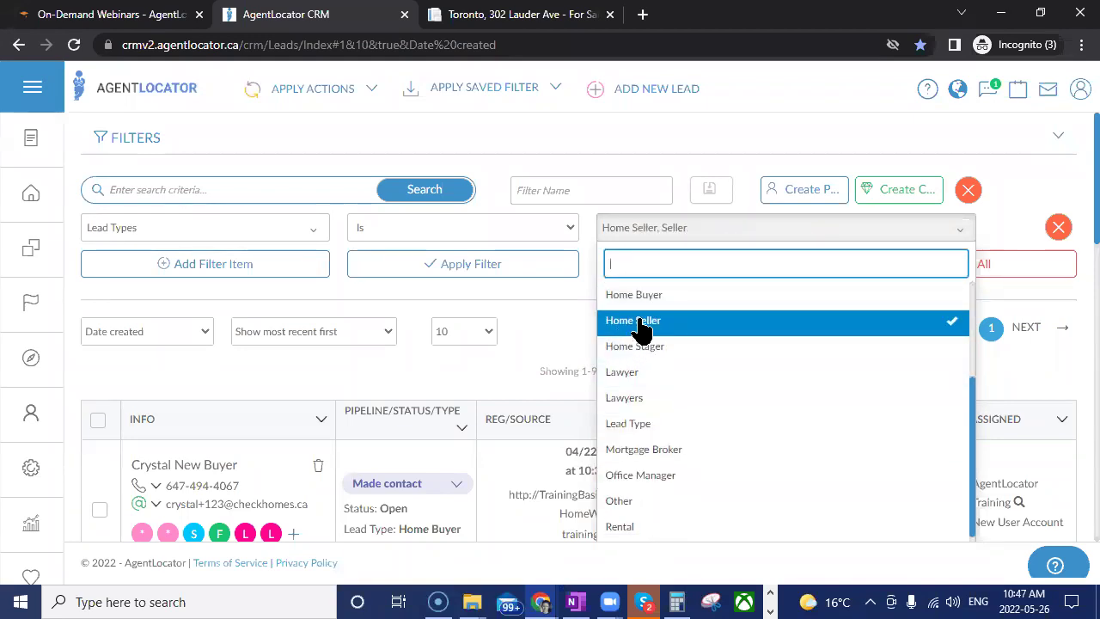
pyautogui.click(550, 271)
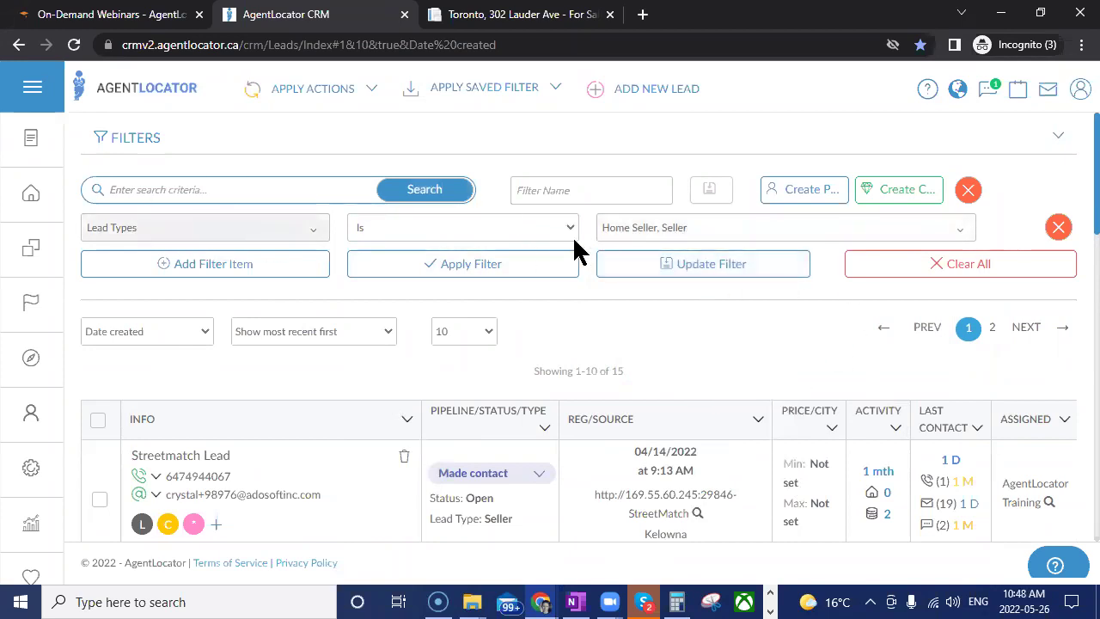
# - Look over the lead types offered in the filter item's value list, leaving the selection as is
pyautogui.click(634, 233)
pyautogui.scroll(-1, 733, 417)
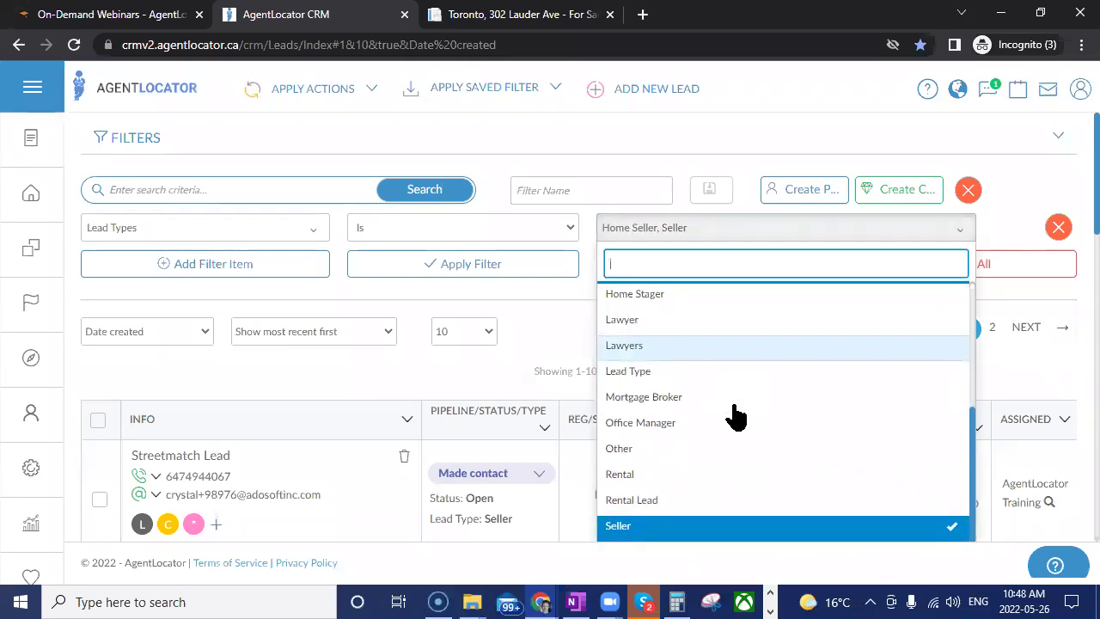
pyautogui.scroll(-2, 707, 381)
pyautogui.scroll(2, 697, 384)
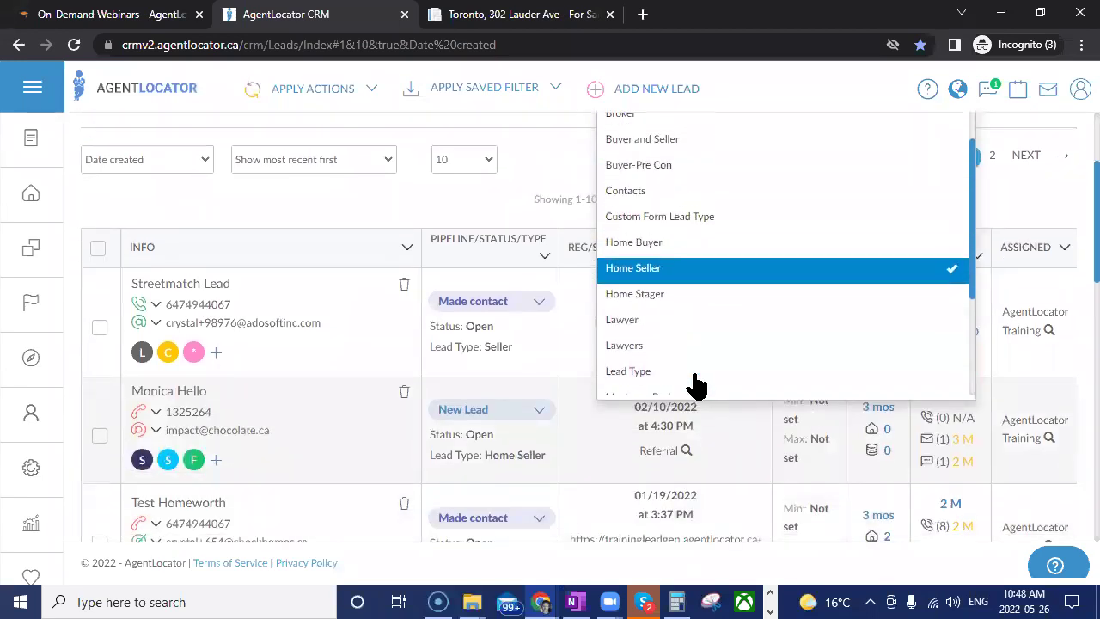
pyautogui.scroll(1, 697, 385)
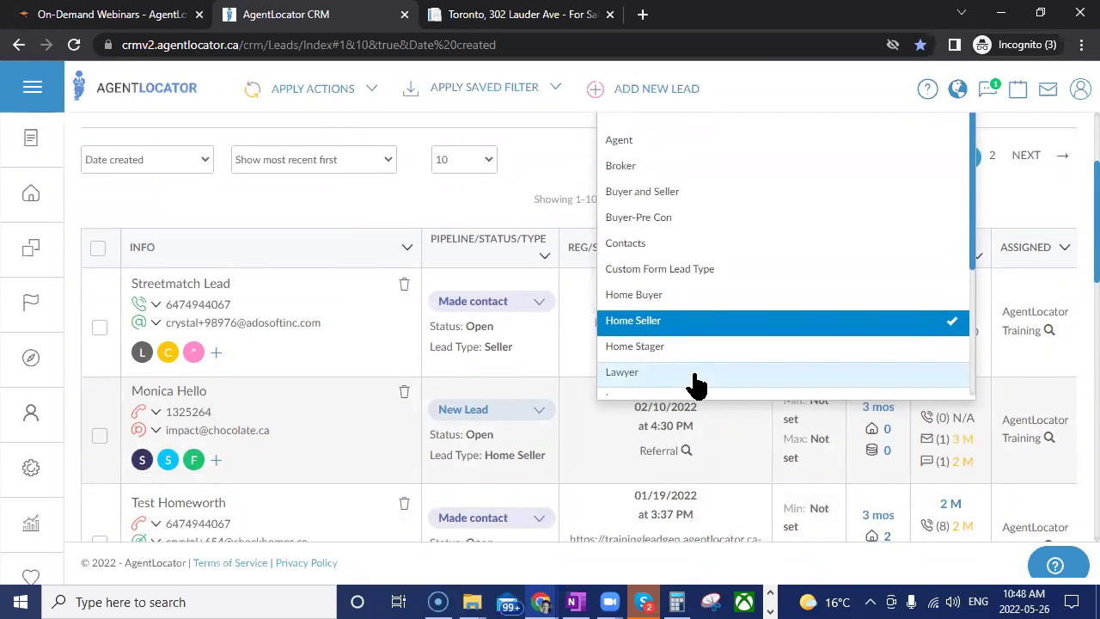
pyautogui.click(594, 339)
pyautogui.click(666, 264)
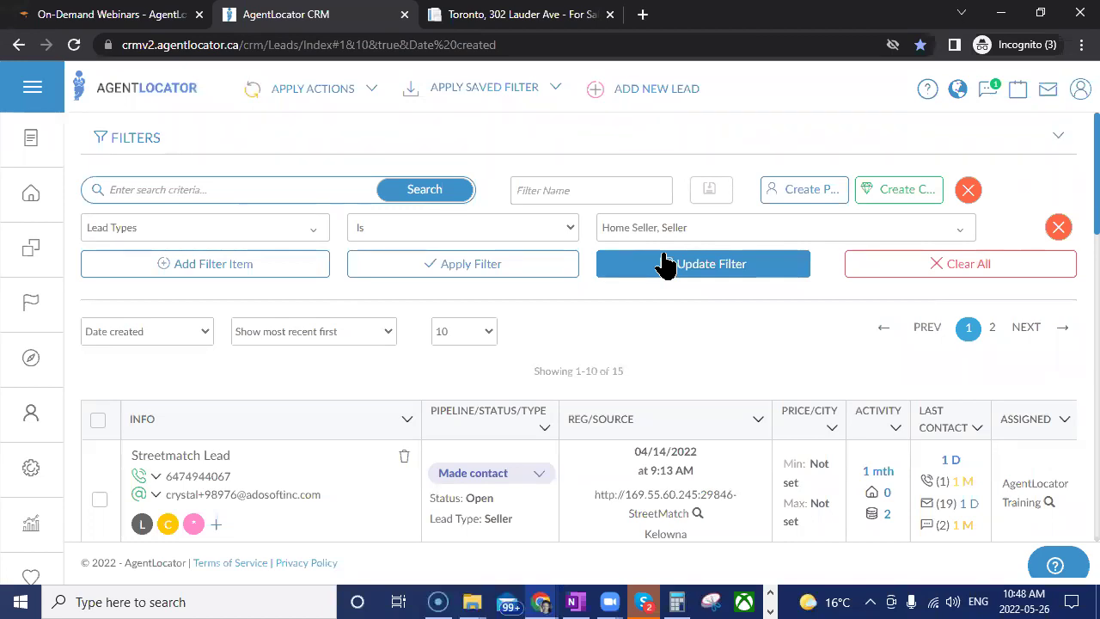
# - Load the saved company filter "#1 - New Leads with 0 Calls Logged" and add a Lead Types filter item to it
pyautogui.click(551, 97)
pyautogui.click(483, 244)
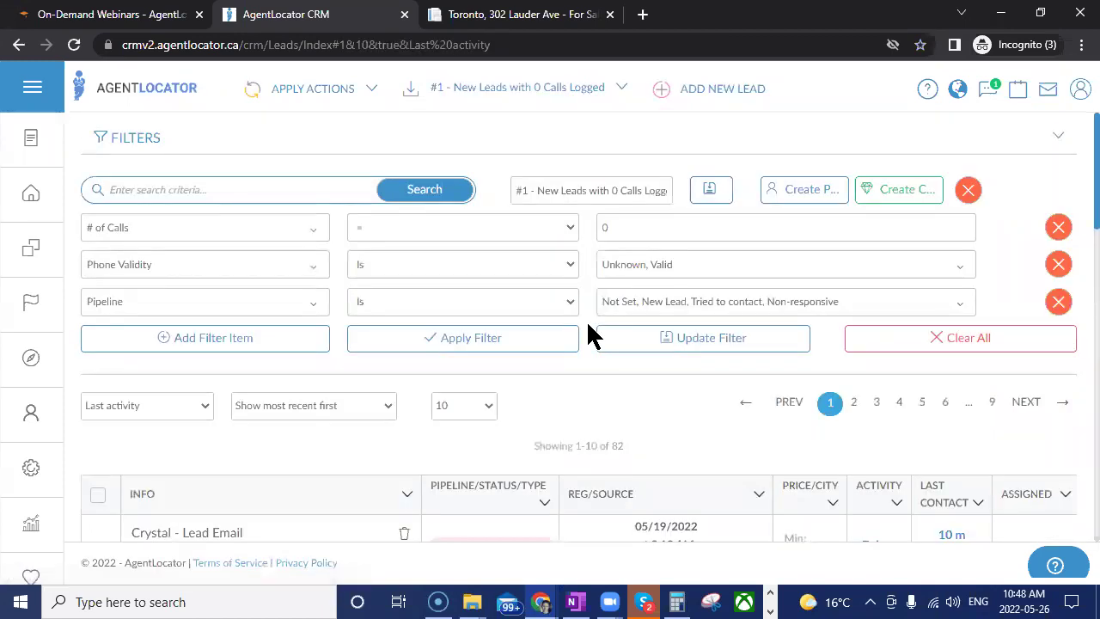
pyautogui.click(225, 339)
pyautogui.click(215, 344)
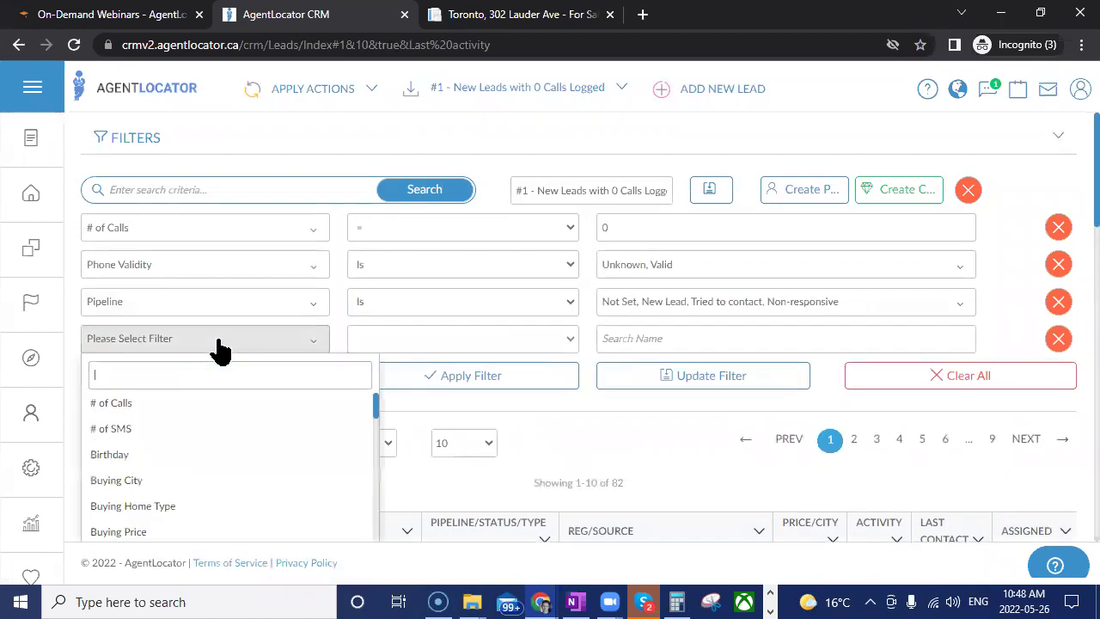
pyautogui.write('lead')
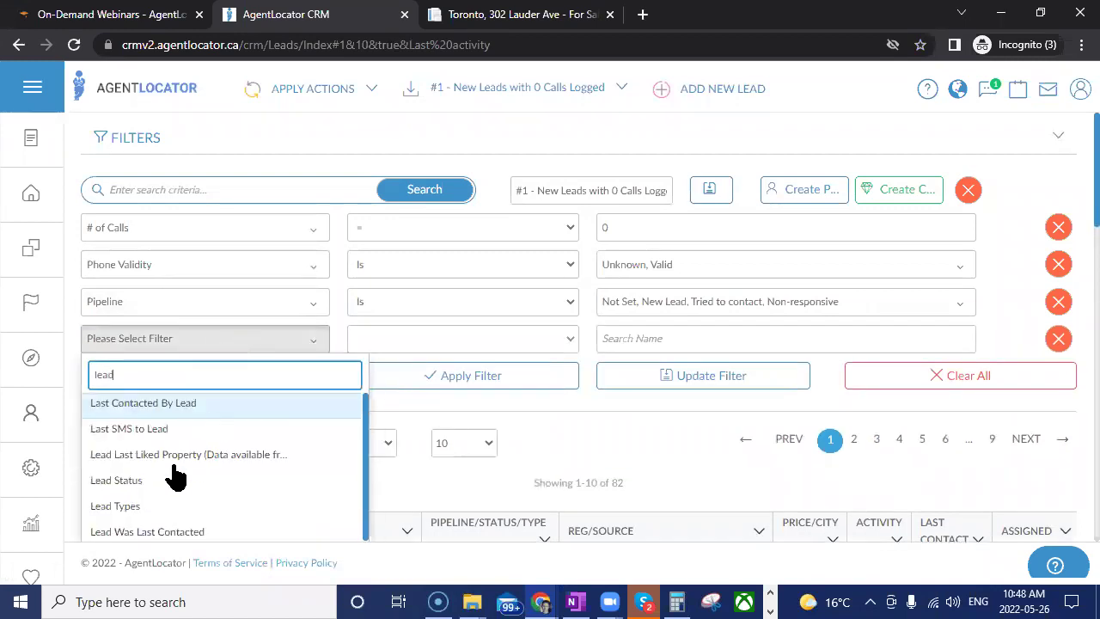
pyautogui.click(137, 509)
# - Set the Lead Types item to Home Buyer and apply the filter
pyautogui.click(647, 353)
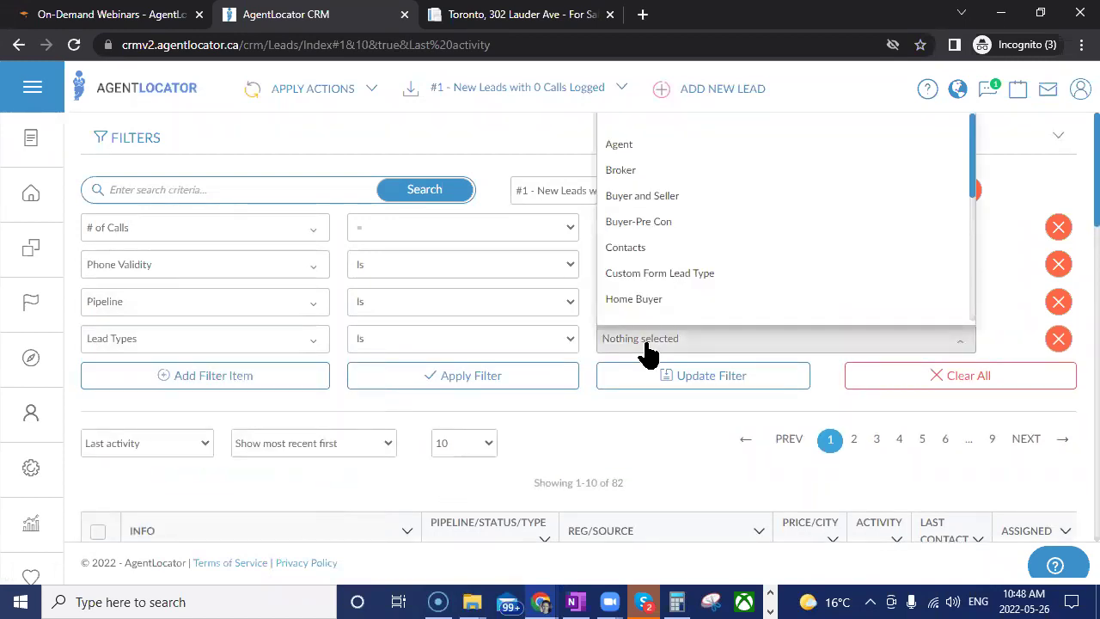
pyautogui.click(659, 305)
pyautogui.click(614, 442)
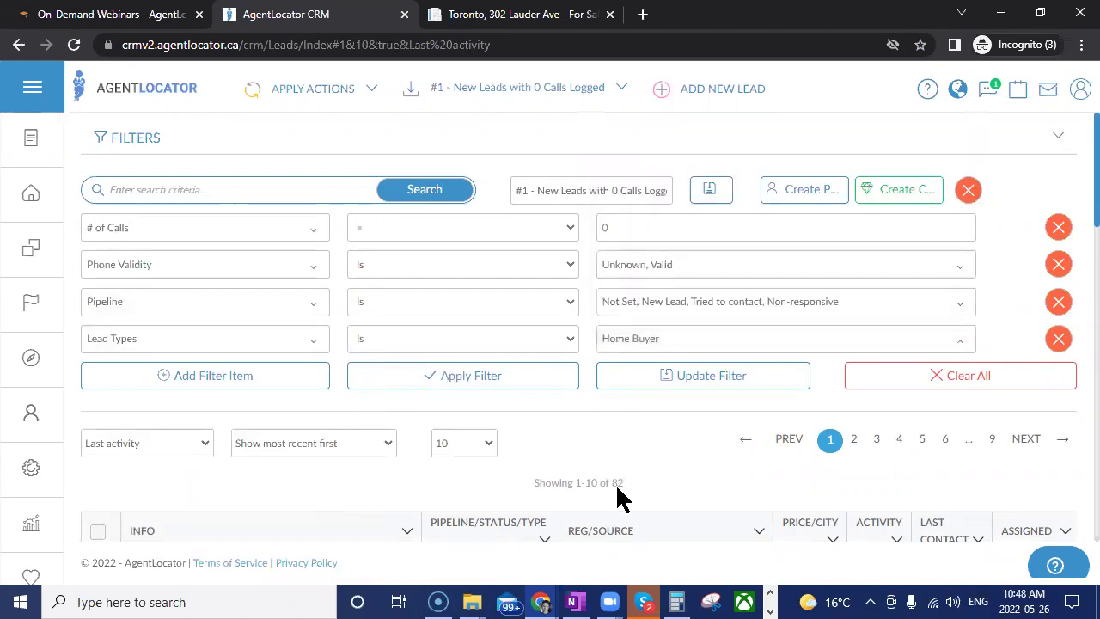
pyautogui.click(509, 378)
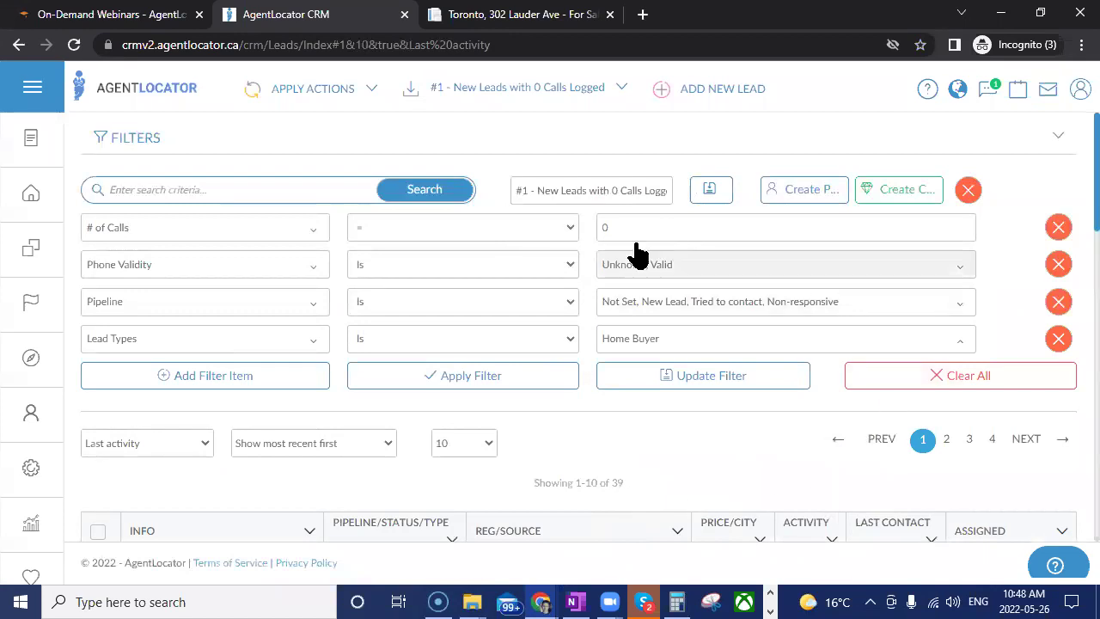
# - Save the criteria as a new company filter named "#1 - New Leads with 0 Calls Logged - Buyers" and check the saved filter list
pyautogui.click(633, 190)
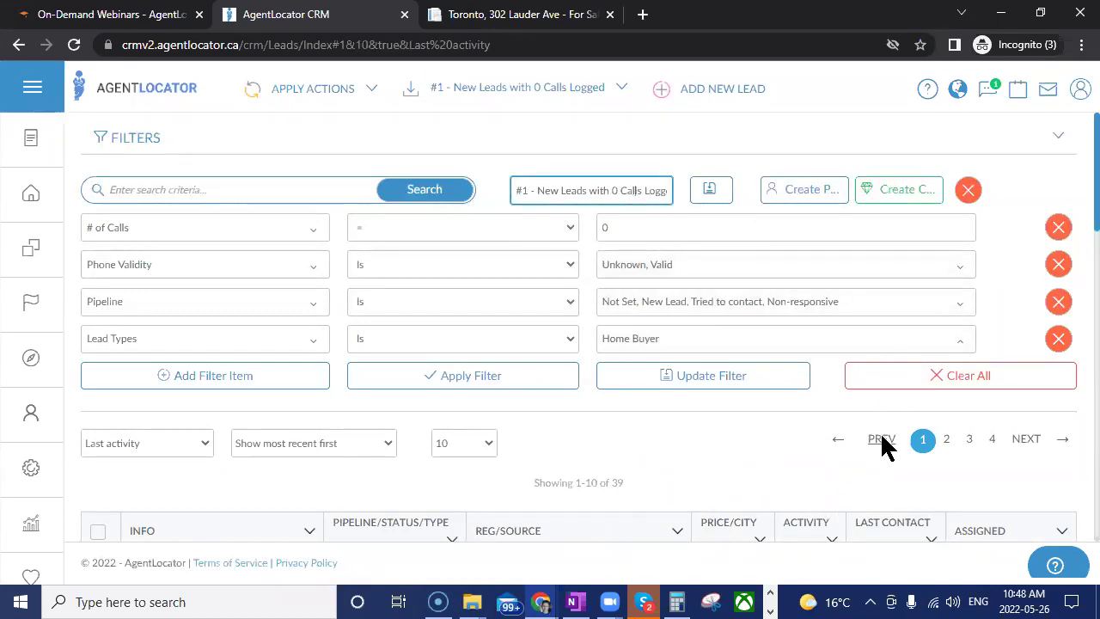
pyautogui.press('End')
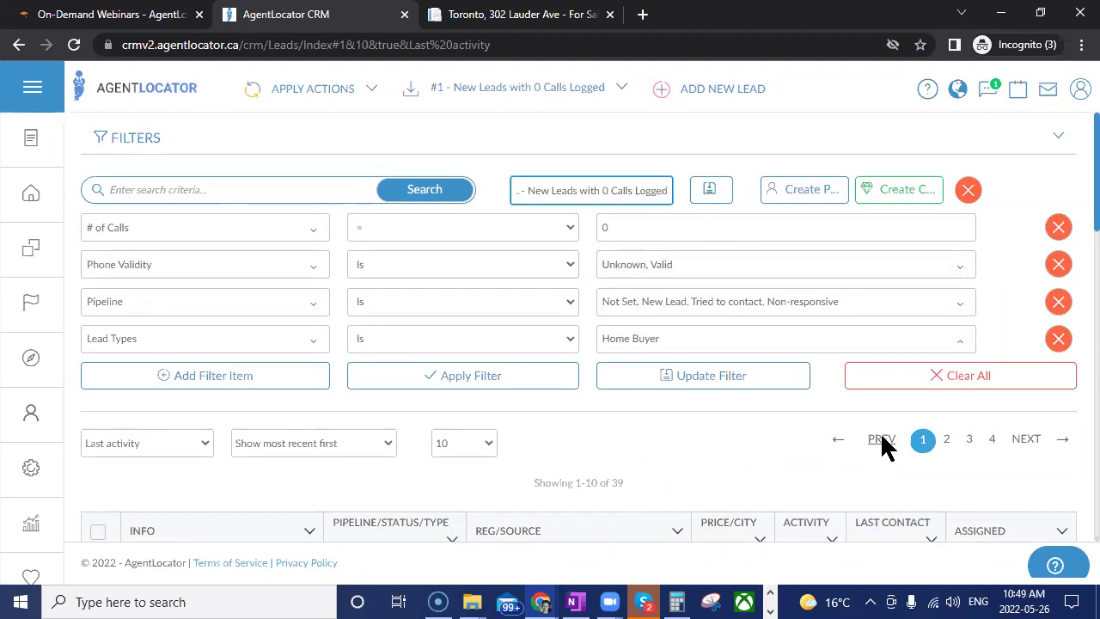
pyautogui.write('-')
pyautogui.press('BackSpace')
pyautogui.write('- Buyers')
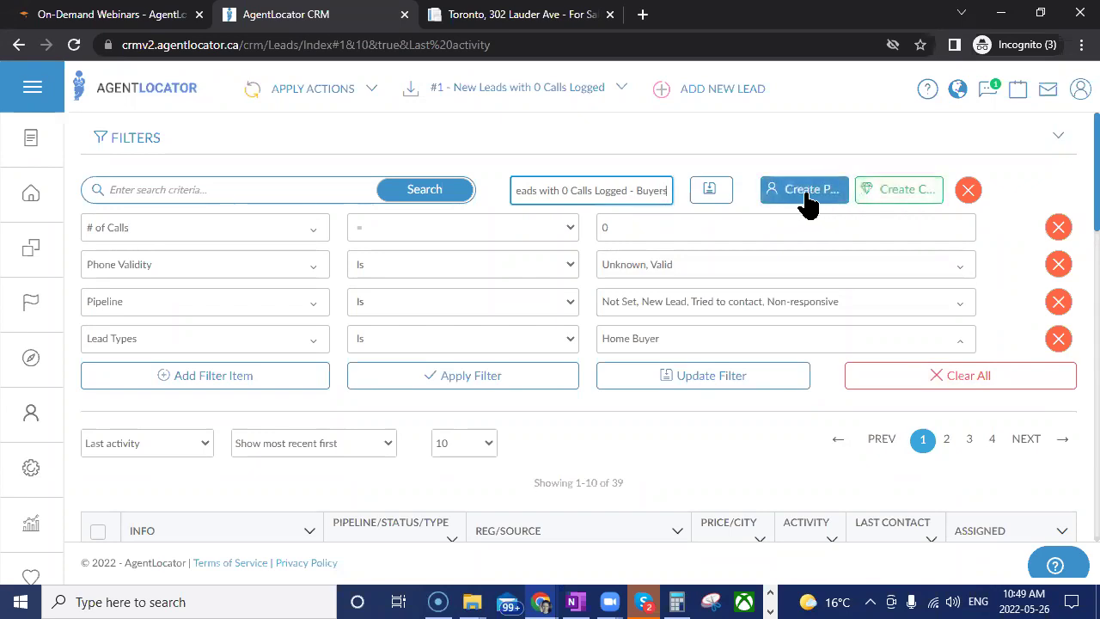
pyautogui.click(912, 207)
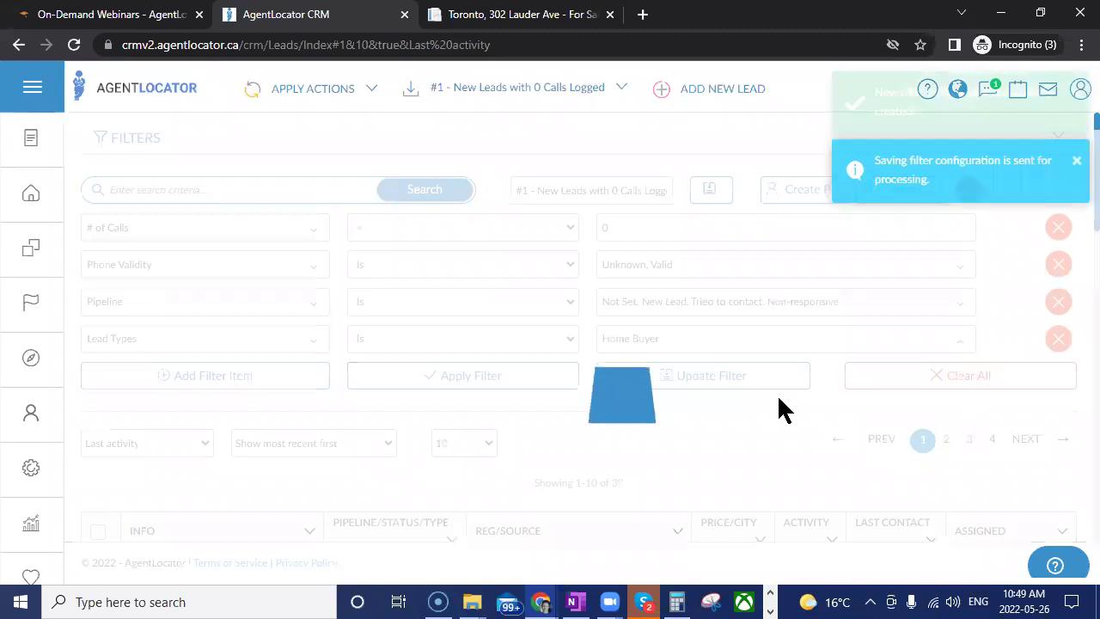
pyautogui.click(538, 93)
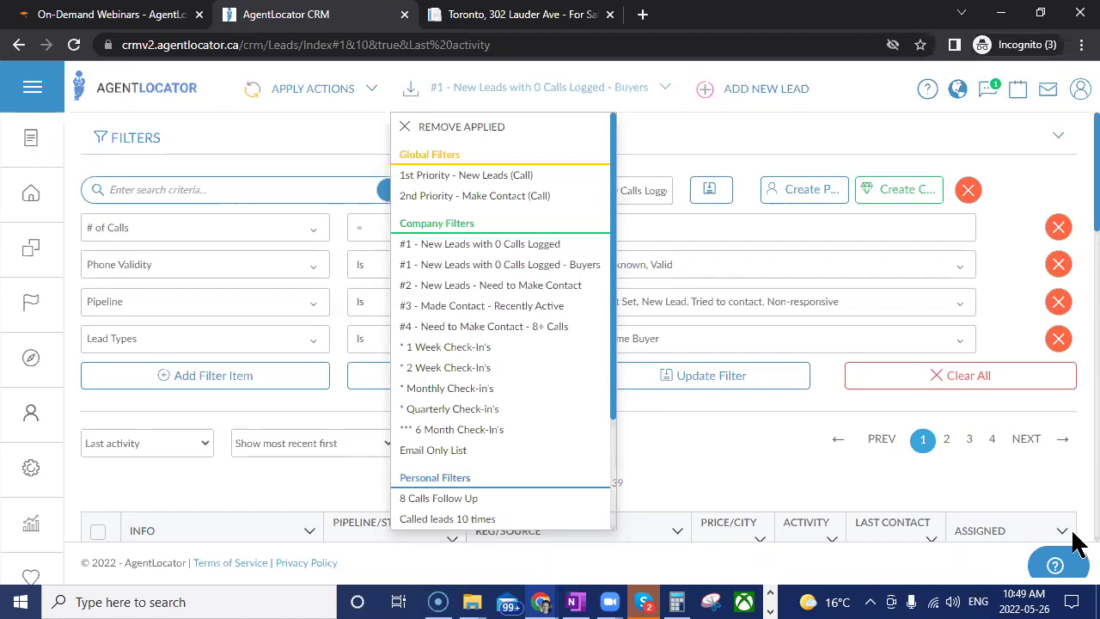
pyautogui.click(733, 420)
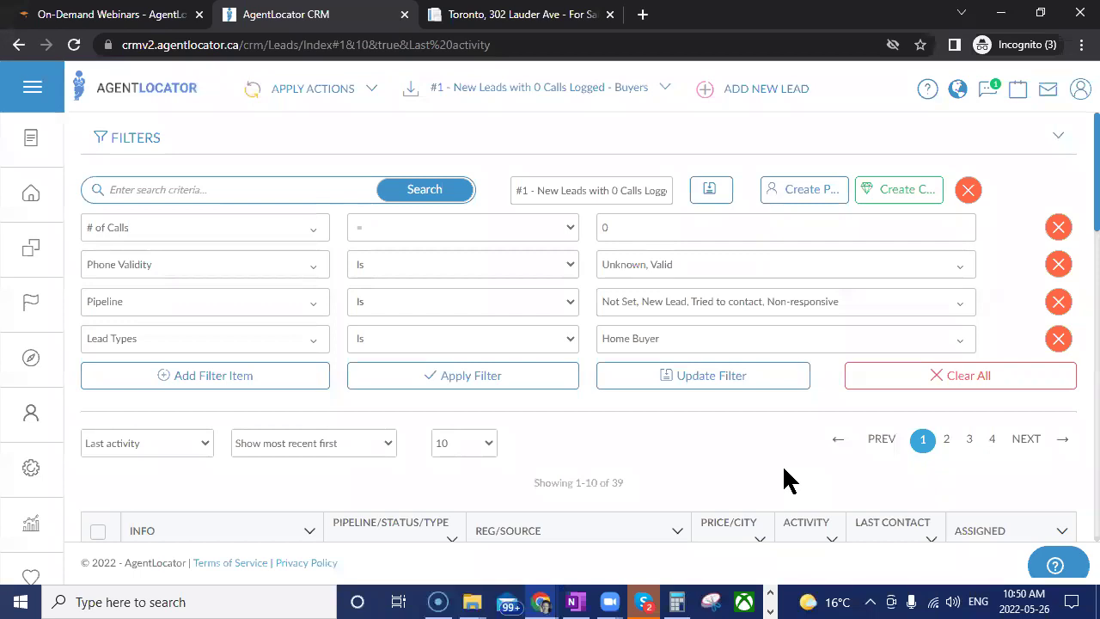
# - Change the Lead Types filter item to Source
pyautogui.click(147, 343)
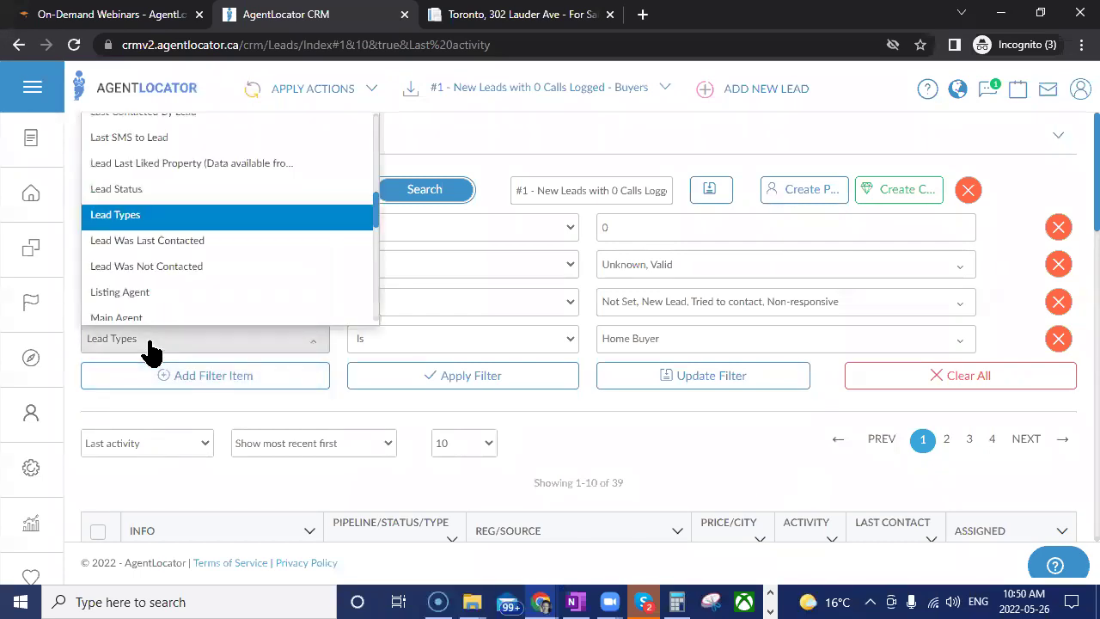
pyautogui.write('sour')
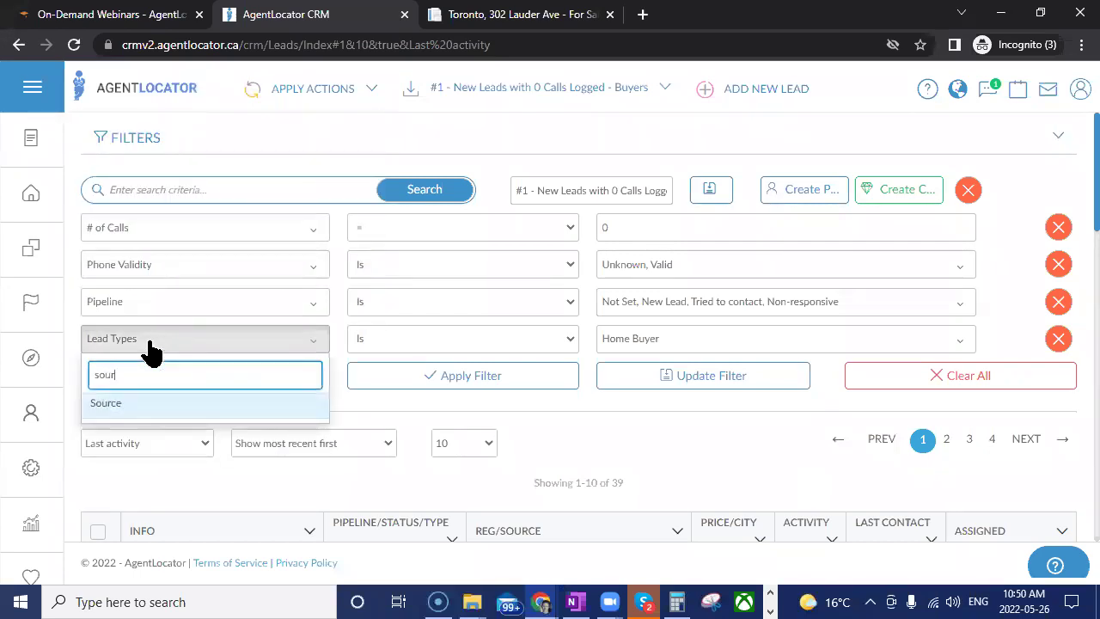
pyautogui.click(140, 406)
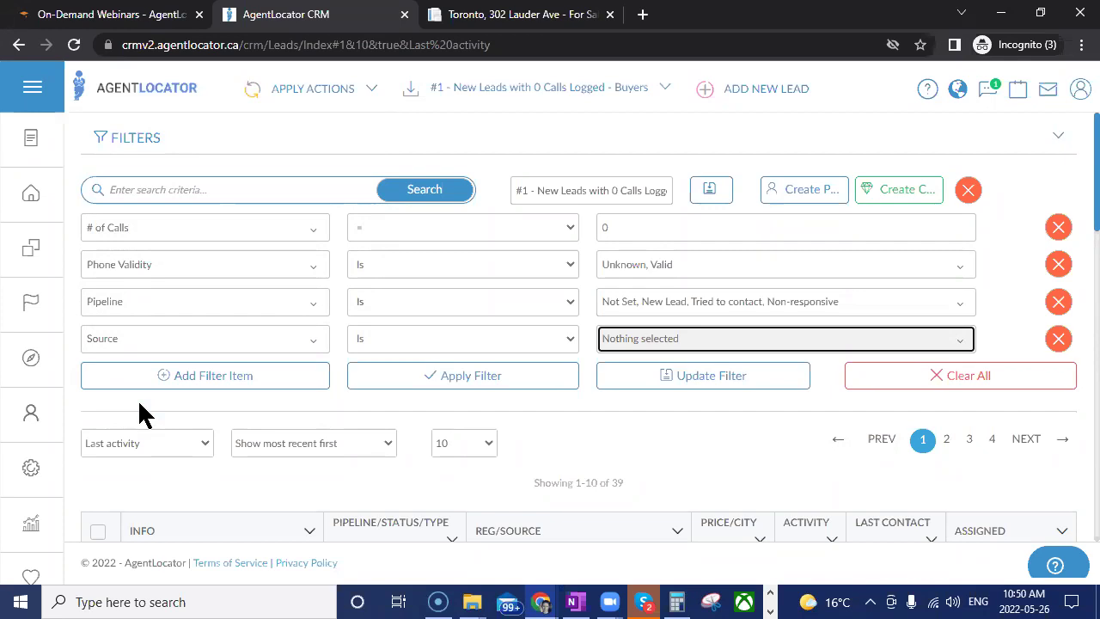
# - Set the Source item to "FB - Toronto Condos under 800" and apply the filter
pyautogui.click(632, 342)
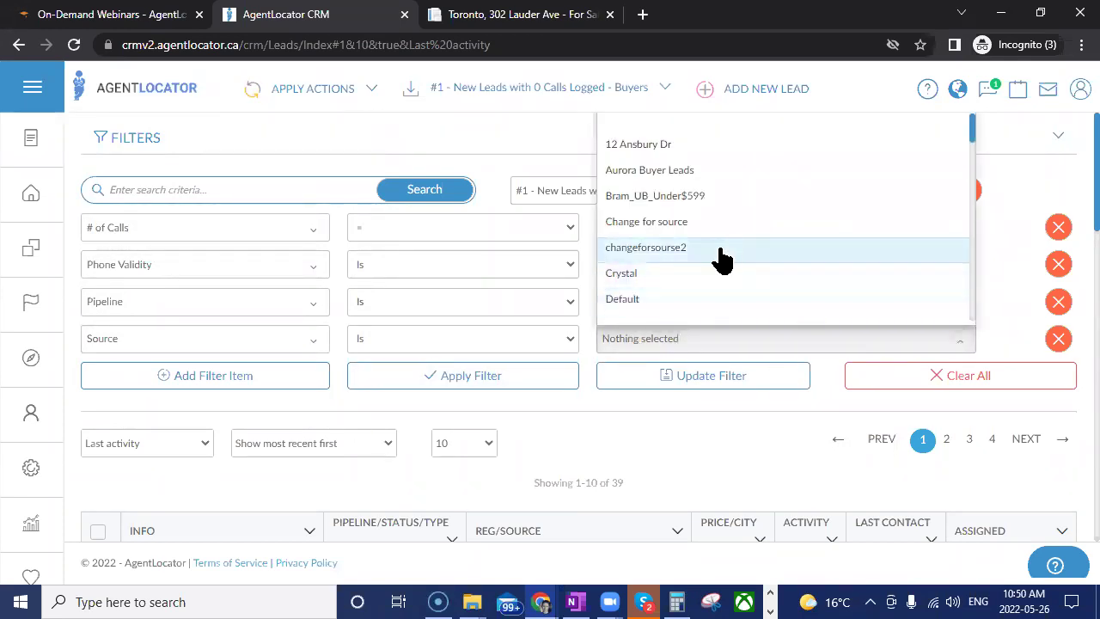
pyautogui.scroll(-5, 722, 258)
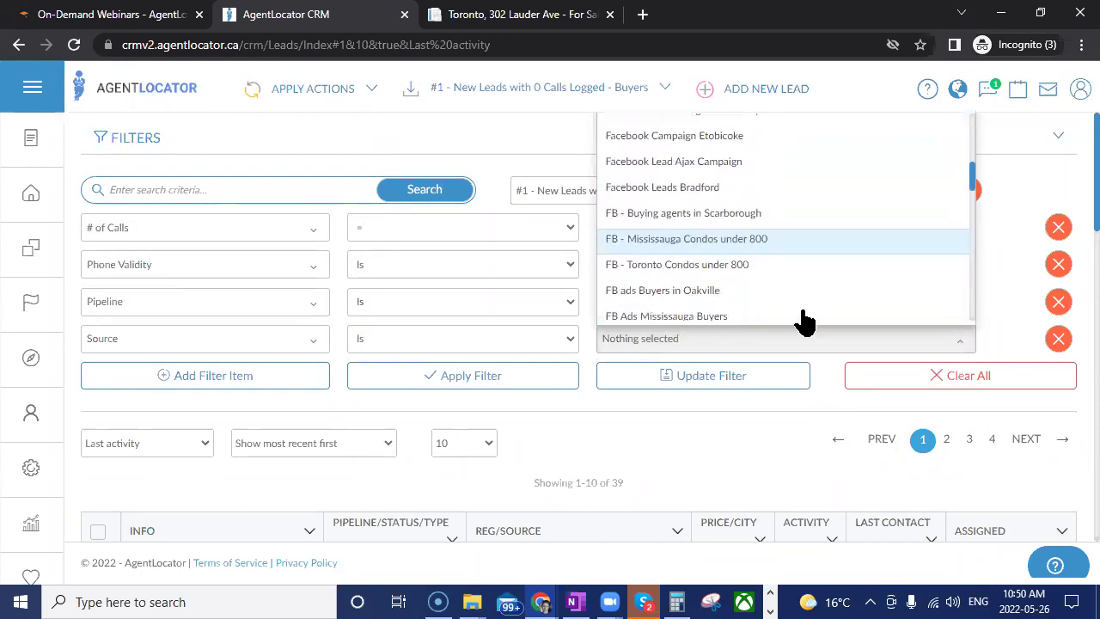
pyautogui.click(662, 273)
pyautogui.click(692, 448)
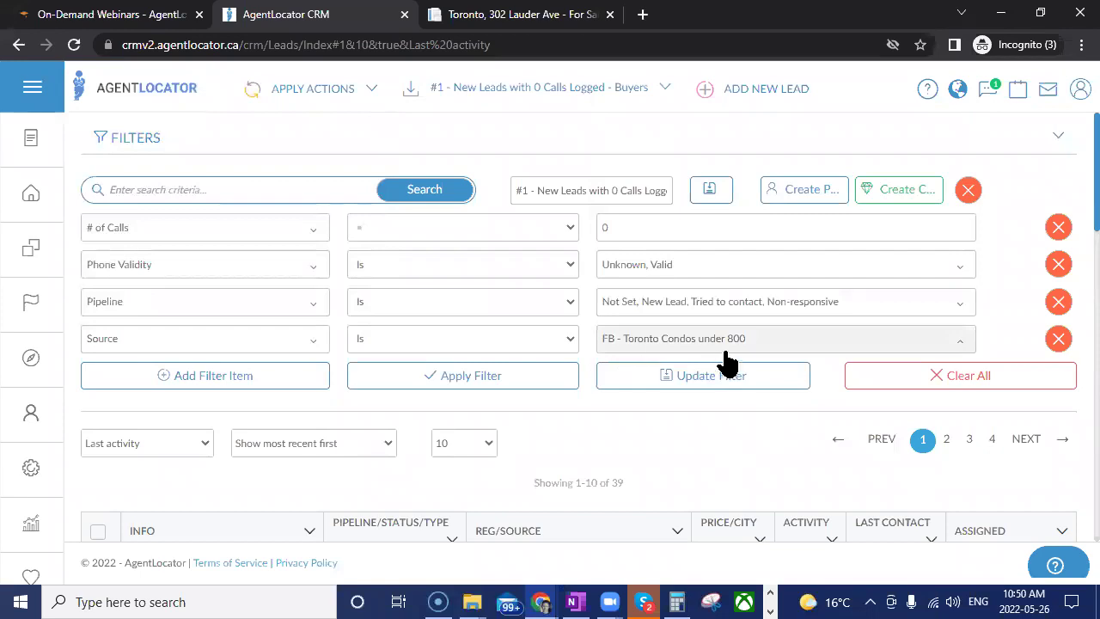
pyautogui.click(516, 379)
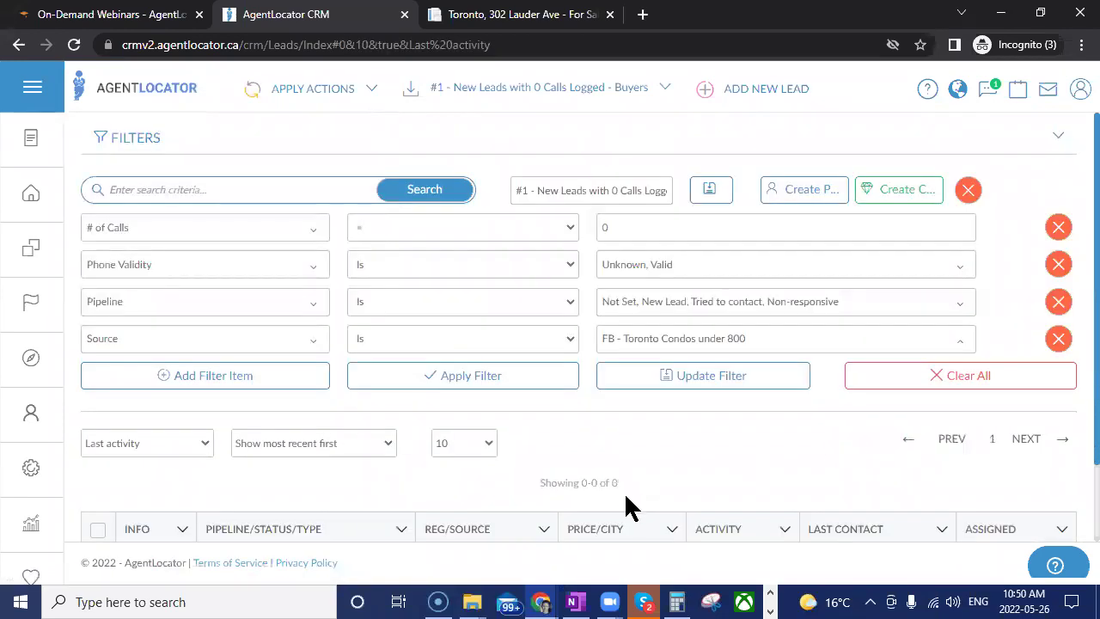
# - Clear all filters and look over the list of saved filters without applying one
pyautogui.click(751, 375)
pyautogui.click(905, 378)
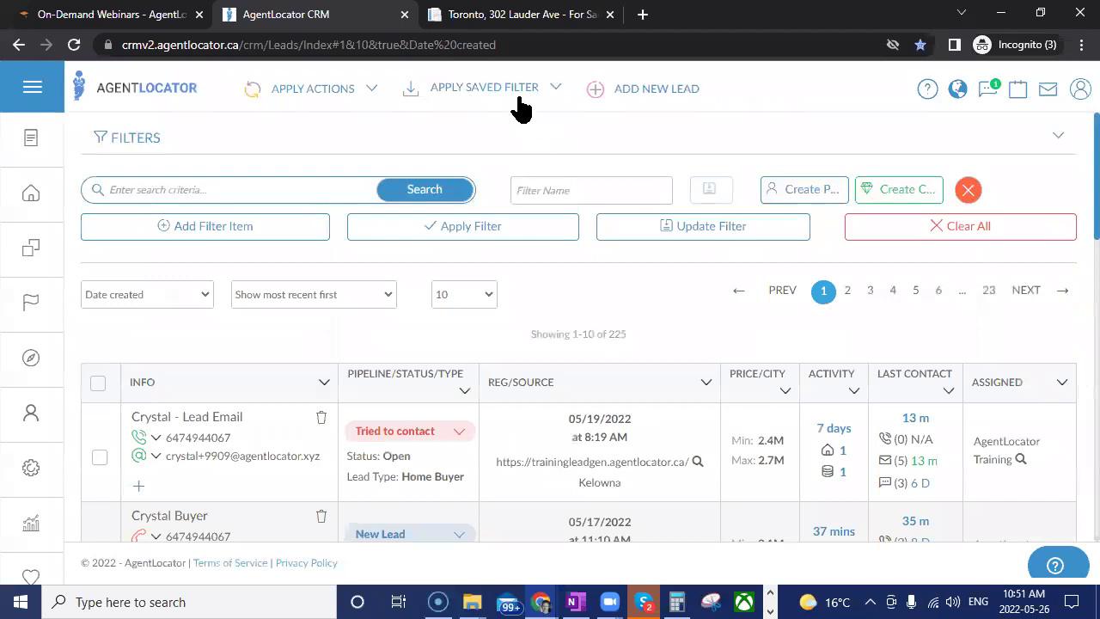
pyautogui.click(520, 91)
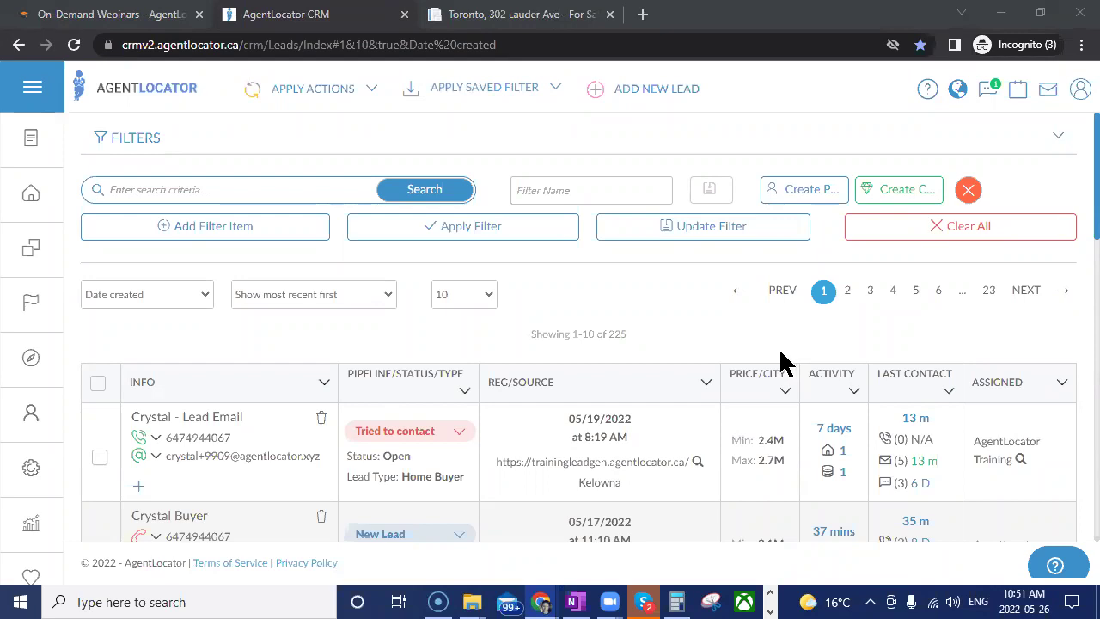
pyautogui.click(323, 348)
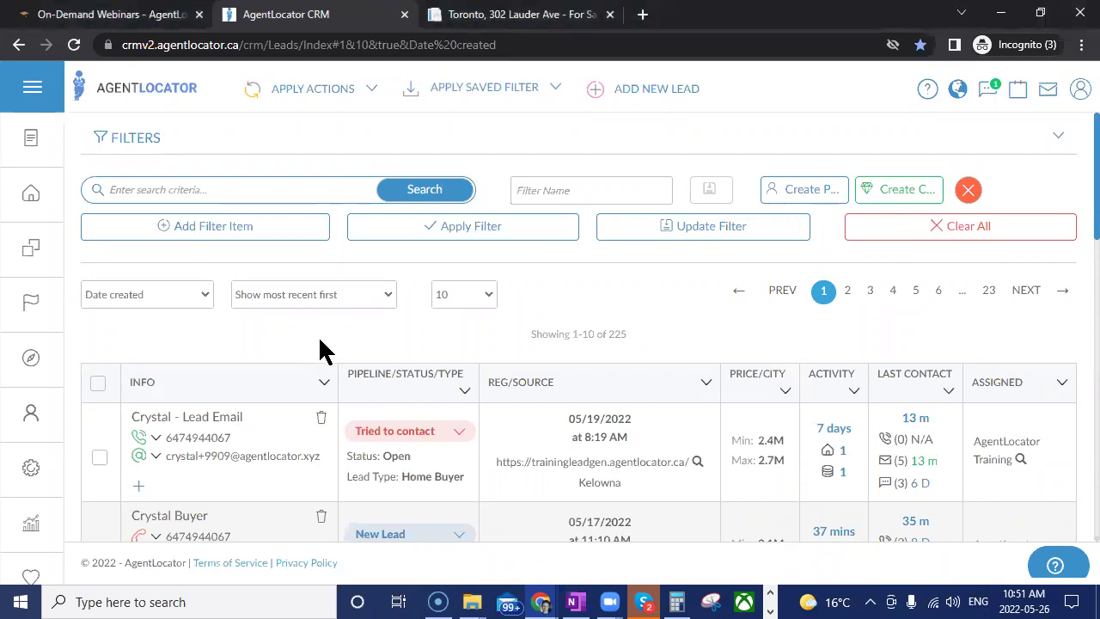